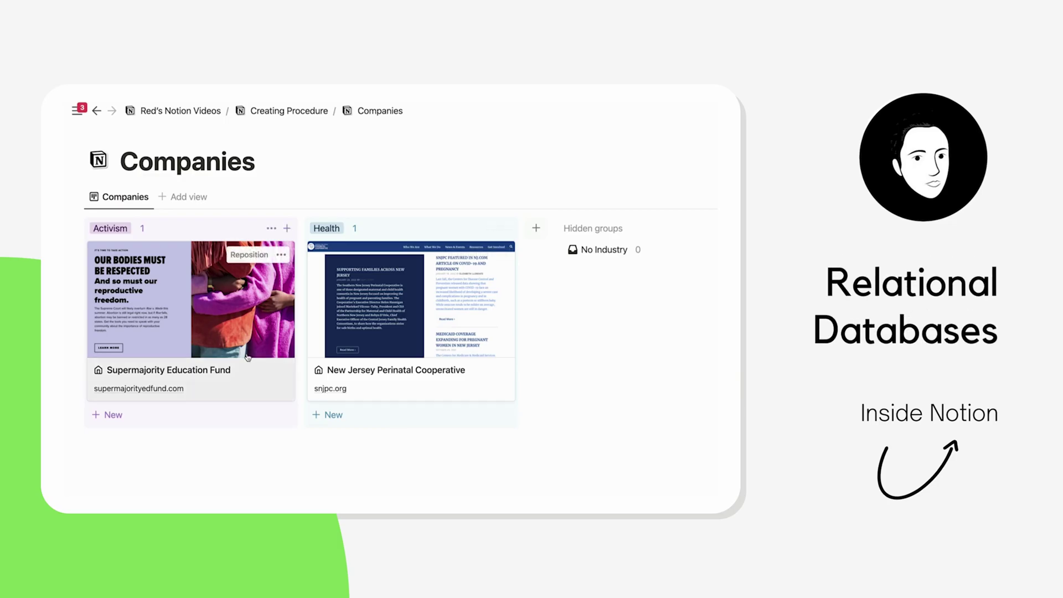
Open the Supermajority Education Fund company and inspect the settings of its Job Listings relation property
{"action": "left_click", "coordinate": [248, 357]}
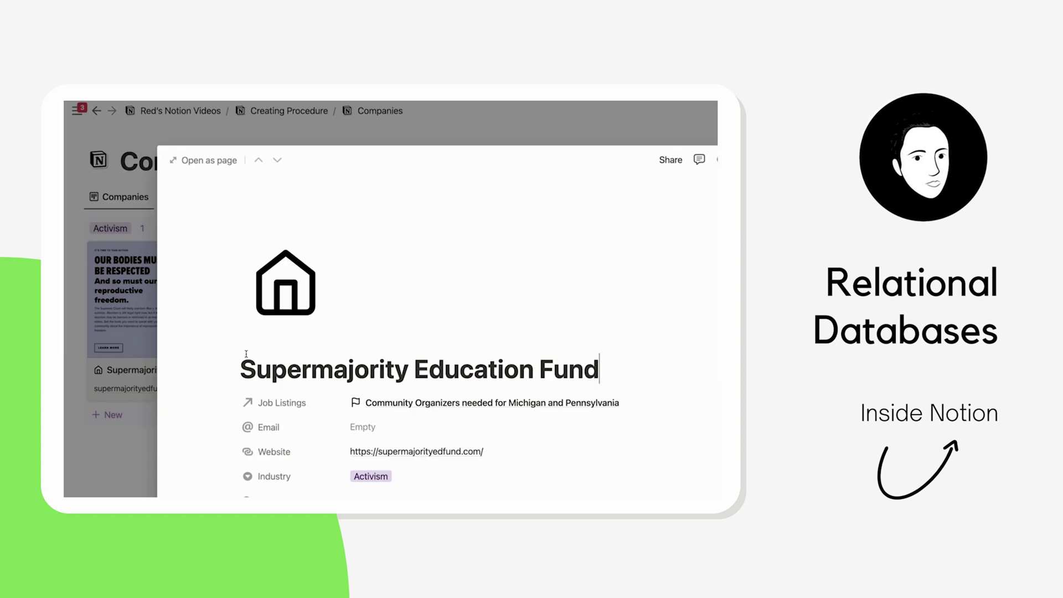
{"action": "left_click", "coordinate": [274, 401]}
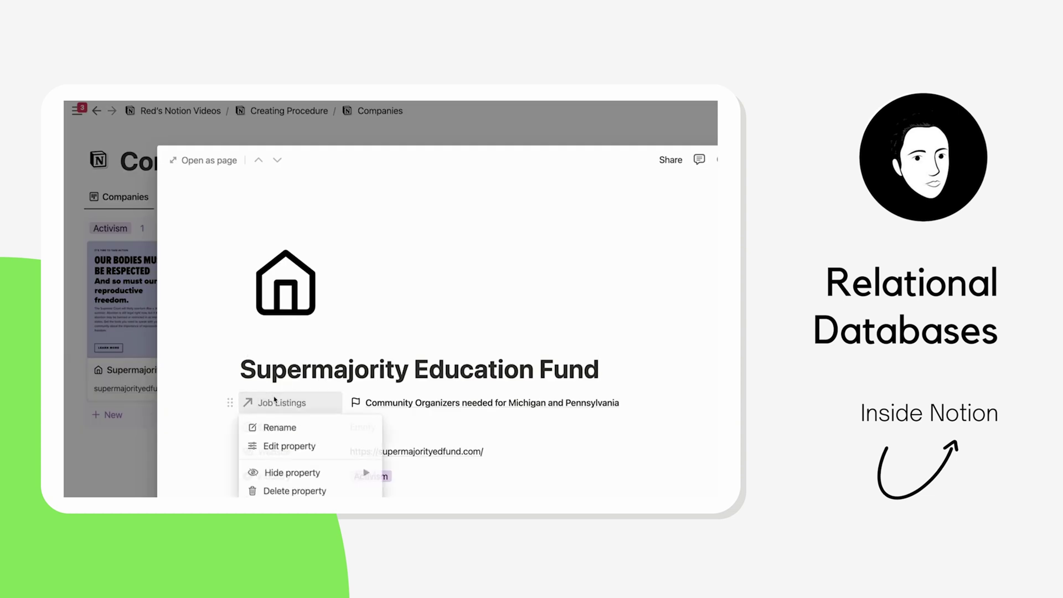
{"action": "left_click", "coordinate": [288, 446]}
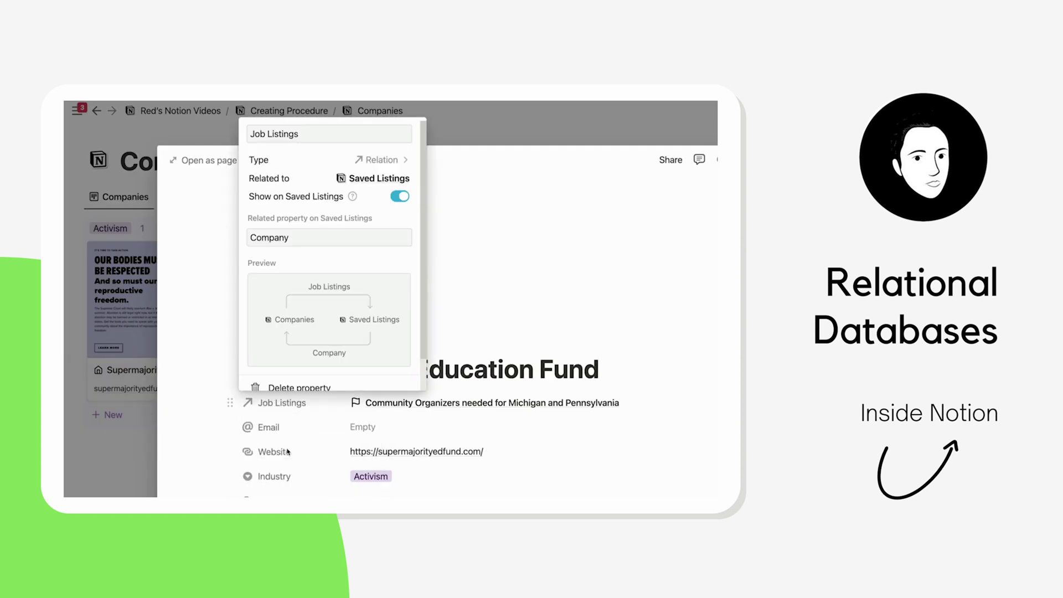
{"action": "scroll", "coordinate": [352, 346], "scroll_direction": "down", "scroll_amount": 1}
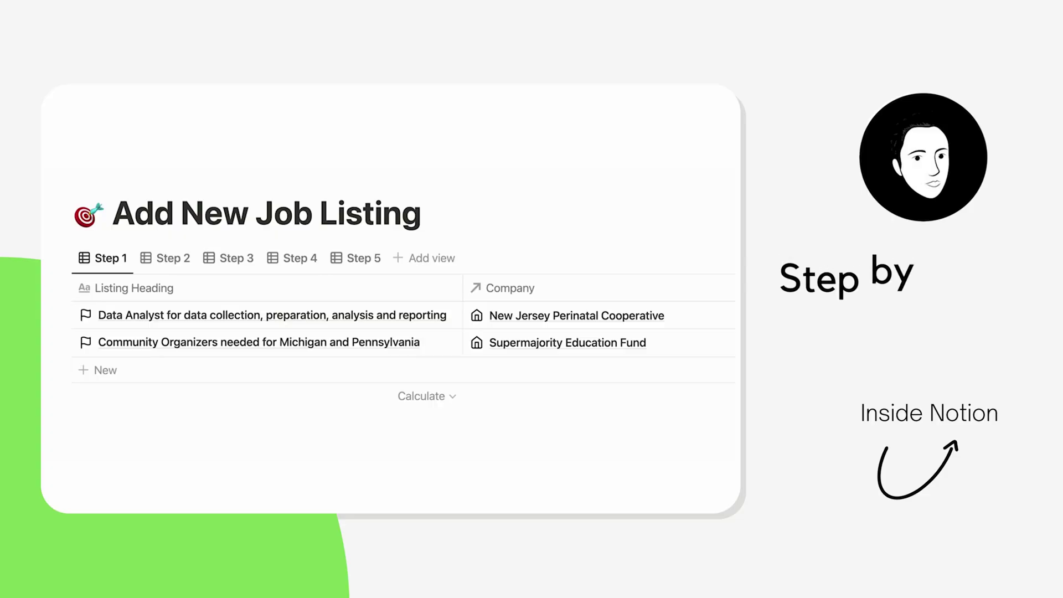
Look through the Step 2, Step 3, Step 4 and Step 5 views of the Add New Job Listing database
{"action": "left_click", "coordinate": [176, 264]}
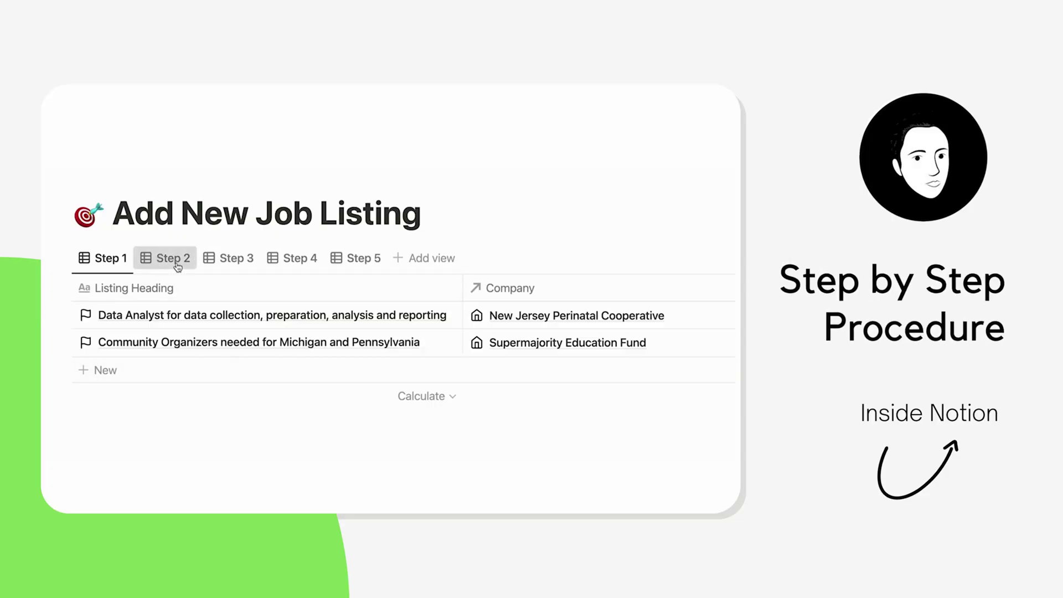
{"action": "left_click", "coordinate": [231, 266]}
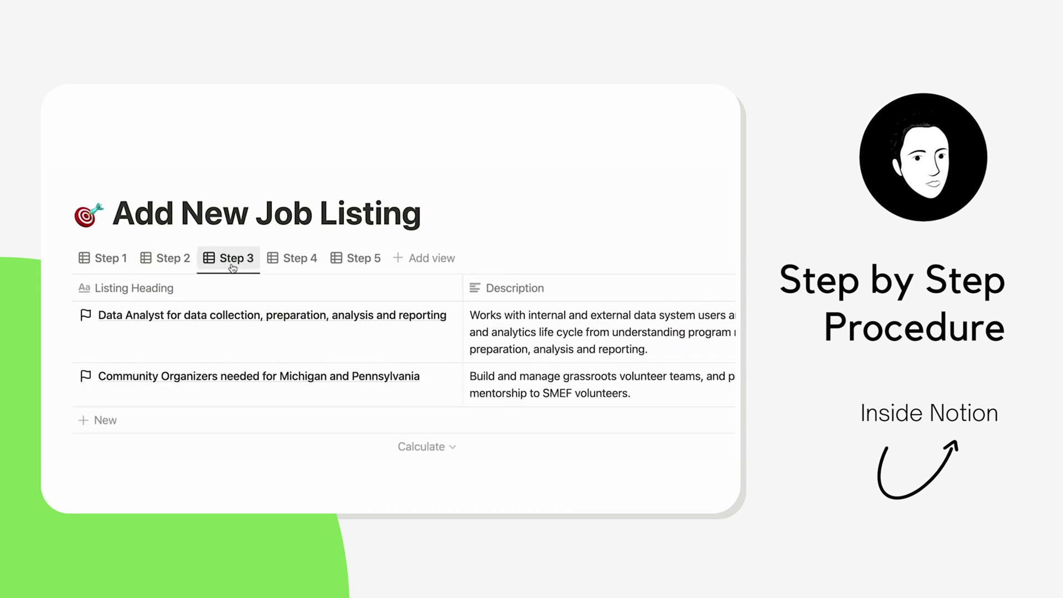
{"action": "left_click", "coordinate": [302, 267]}
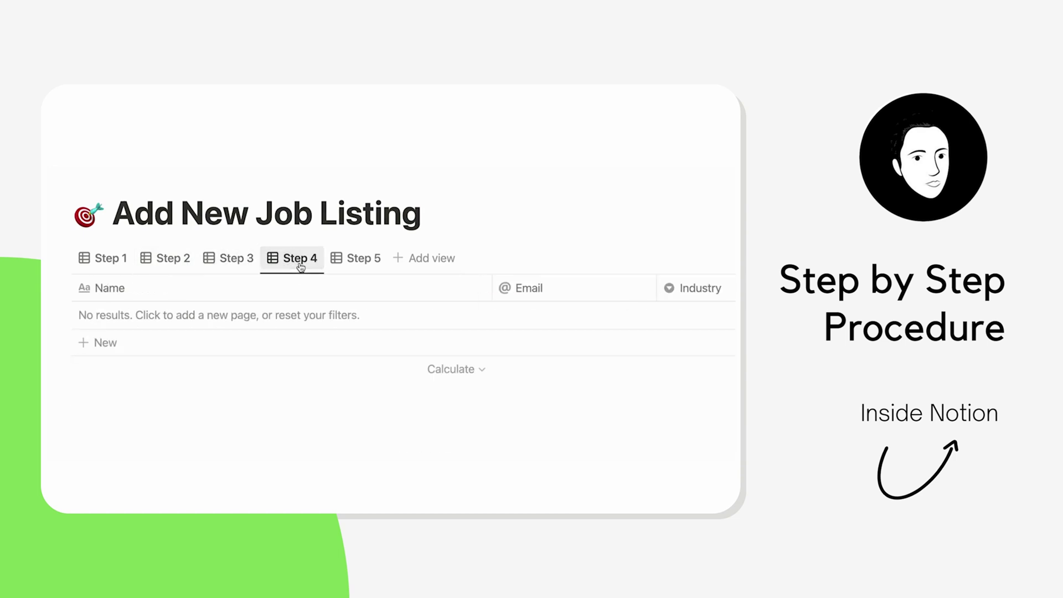
{"action": "left_click", "coordinate": [354, 267]}
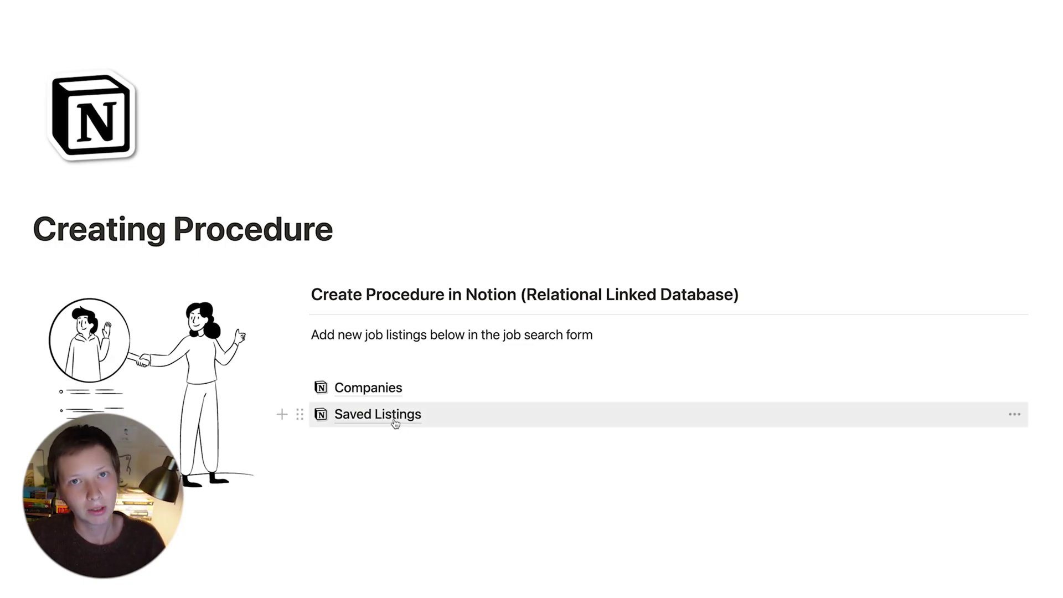
Open the Saved Listings database and examine the first listing's heading and company
{"action": "left_click", "coordinate": [424, 416]}
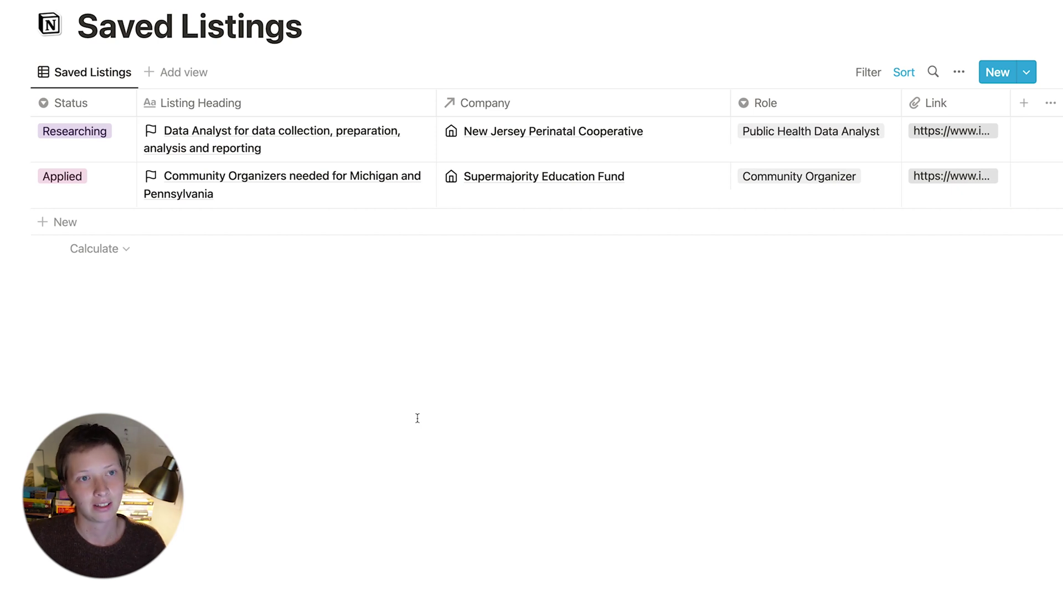
{"action": "left_click", "coordinate": [570, 133]}
{"action": "left_click", "coordinate": [327, 135]}
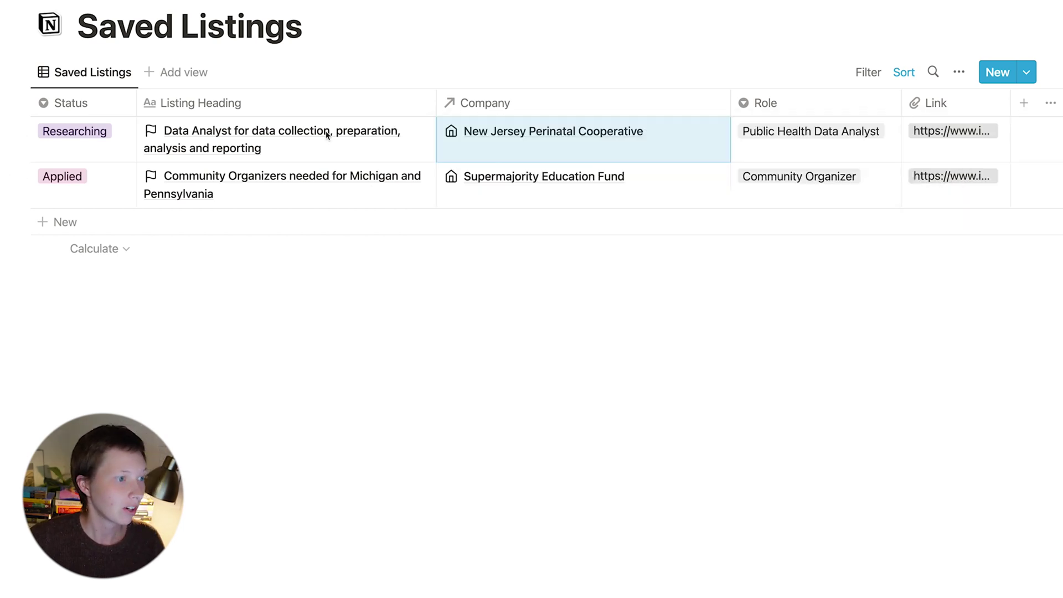
{"action": "left_click", "coordinate": [478, 40]}
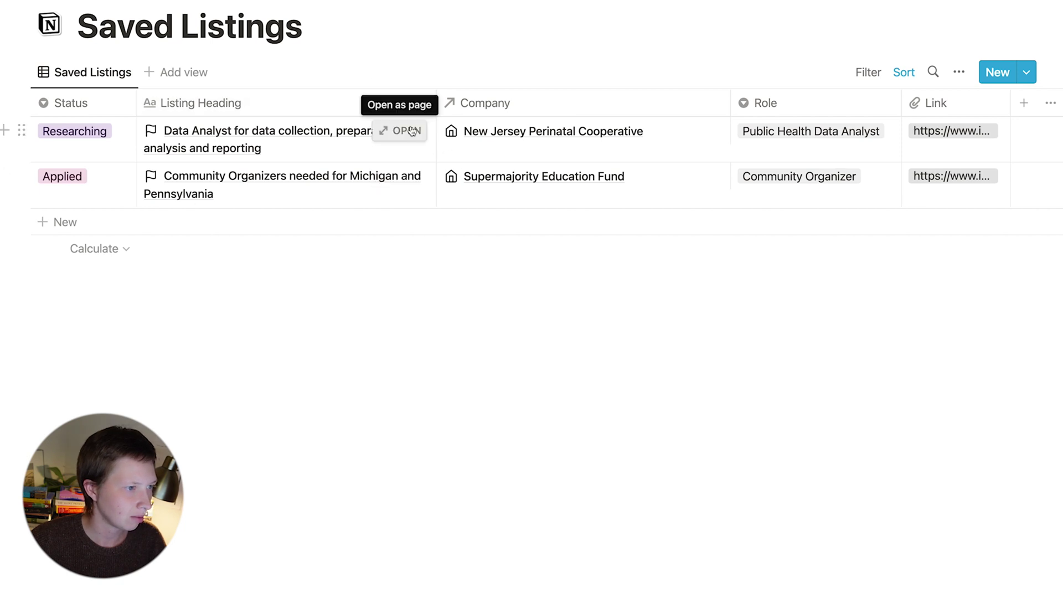
Open the Data Analyst listing as a full page and review its properties
{"action": "left_click", "coordinate": [411, 130]}
{"action": "left_click", "coordinate": [188, 22]}
{"action": "scroll", "coordinate": [588, 329], "scroll_direction": "down", "scroll_amount": 2}
{"action": "scroll", "coordinate": [588, 329], "scroll_direction": "down", "scroll_amount": 5}
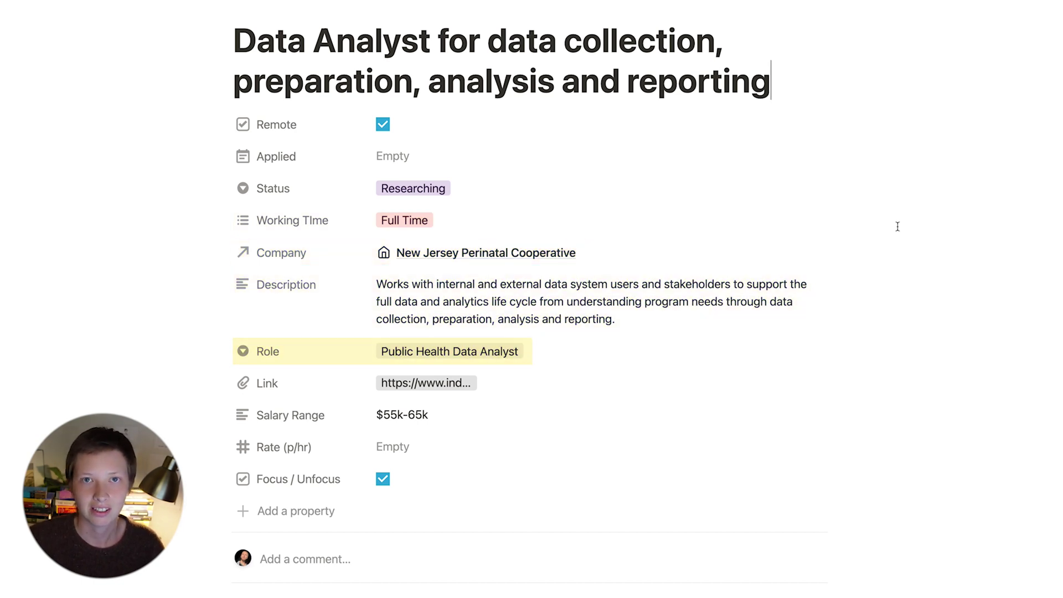
Open the listing's related company, New Jersey Perinatal Cooperative, as a full page and review its properties
{"action": "left_click", "coordinate": [455, 254]}
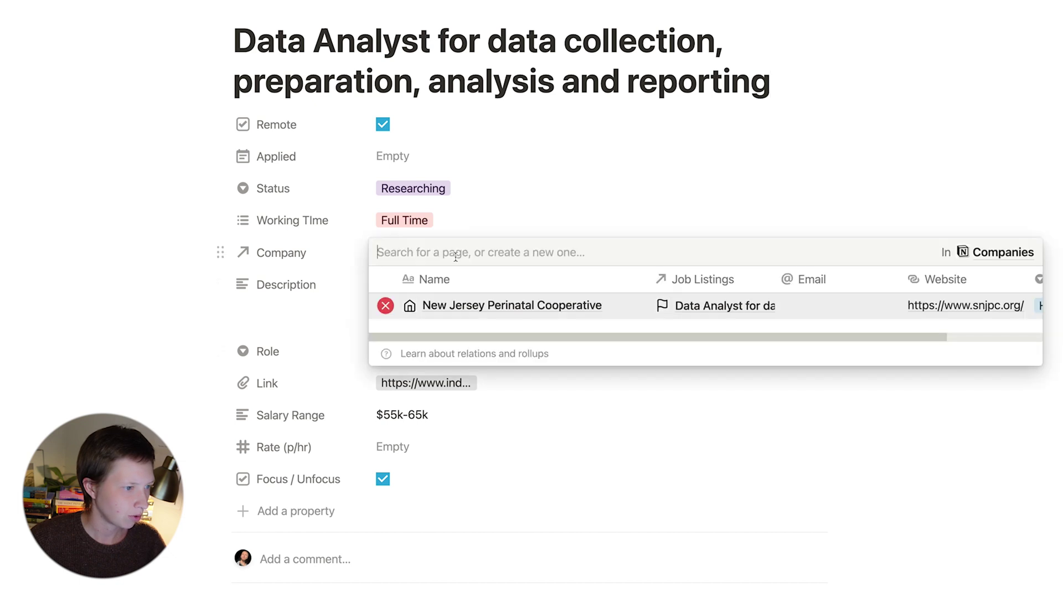
{"action": "left_click", "coordinate": [456, 315]}
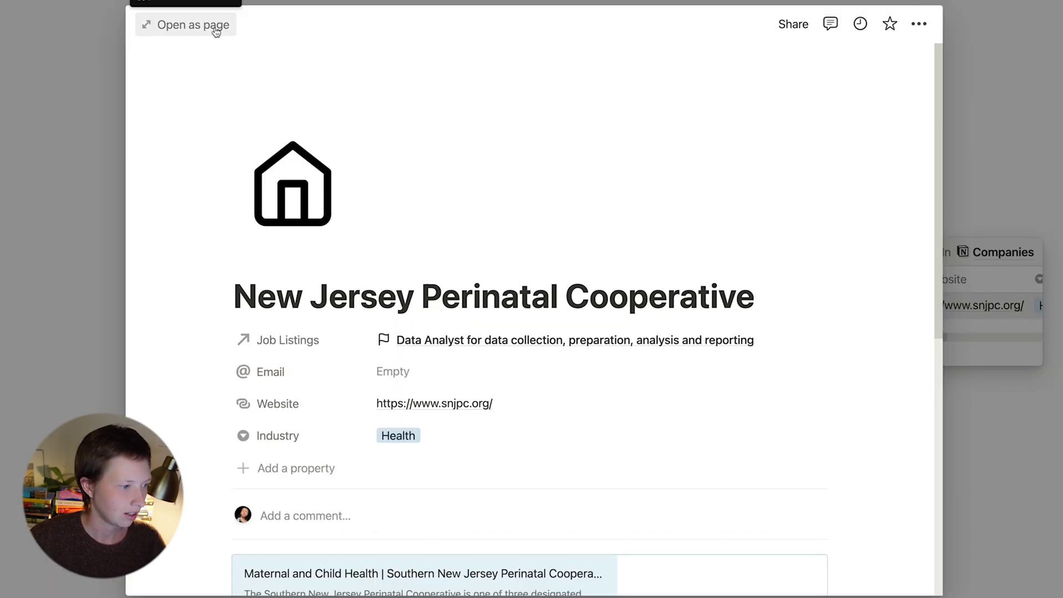
{"action": "left_click", "coordinate": [182, 25]}
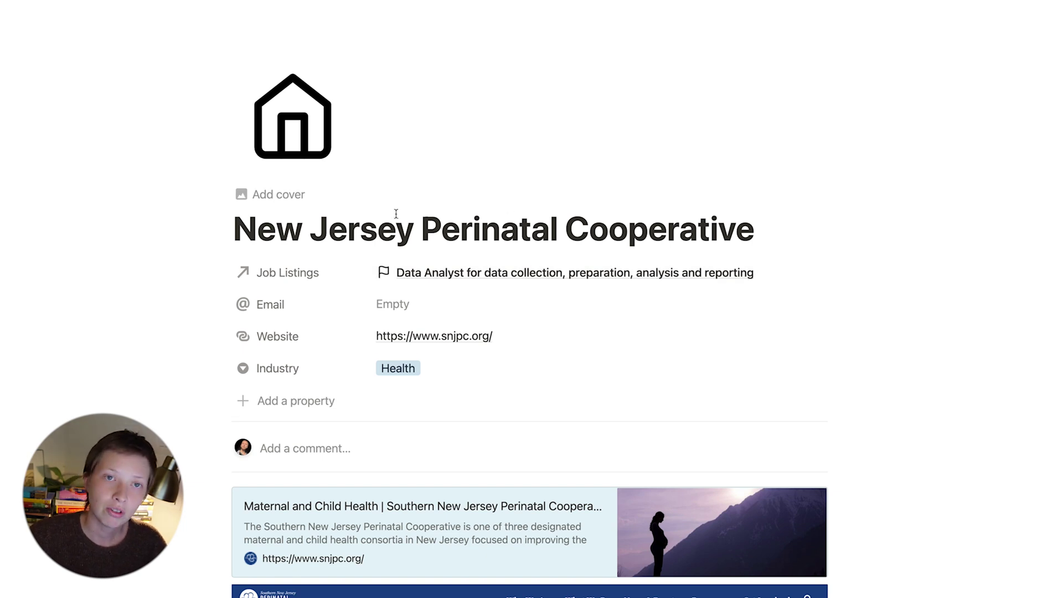
{"action": "scroll", "coordinate": [396, 214], "scroll_direction": "down", "scroll_amount": 1}
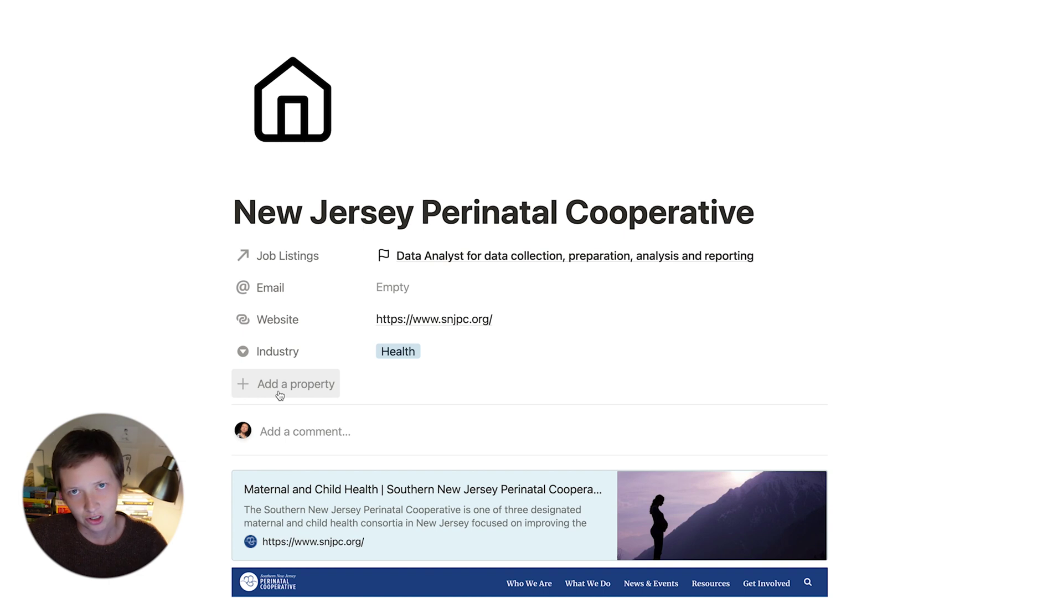
Inspect how the company's Job Listings property is related to Saved Listings in its property settings
{"action": "left_click", "coordinate": [286, 256]}
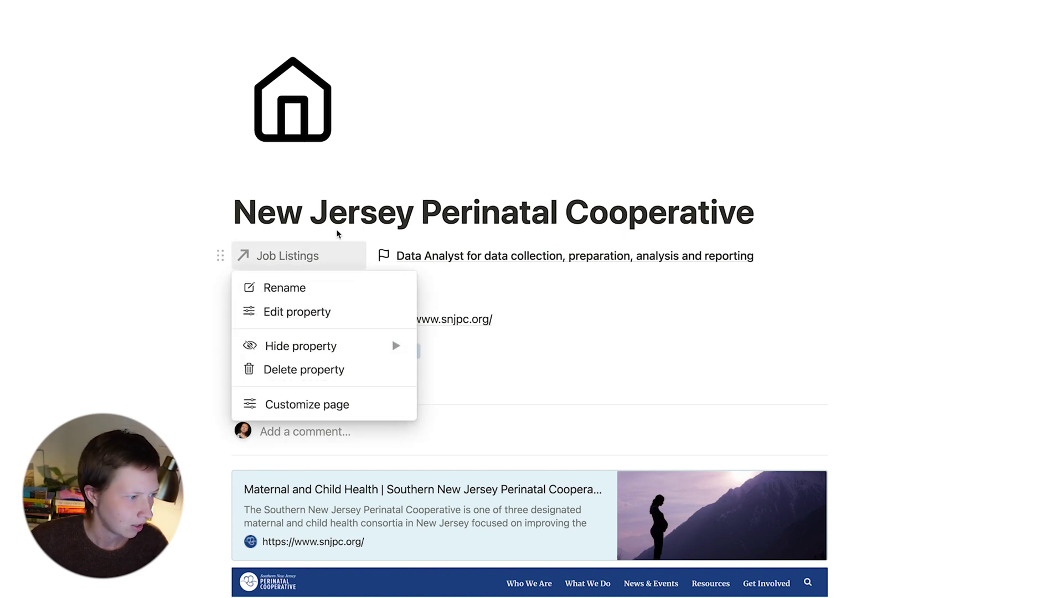
{"action": "left_click", "coordinate": [286, 313]}
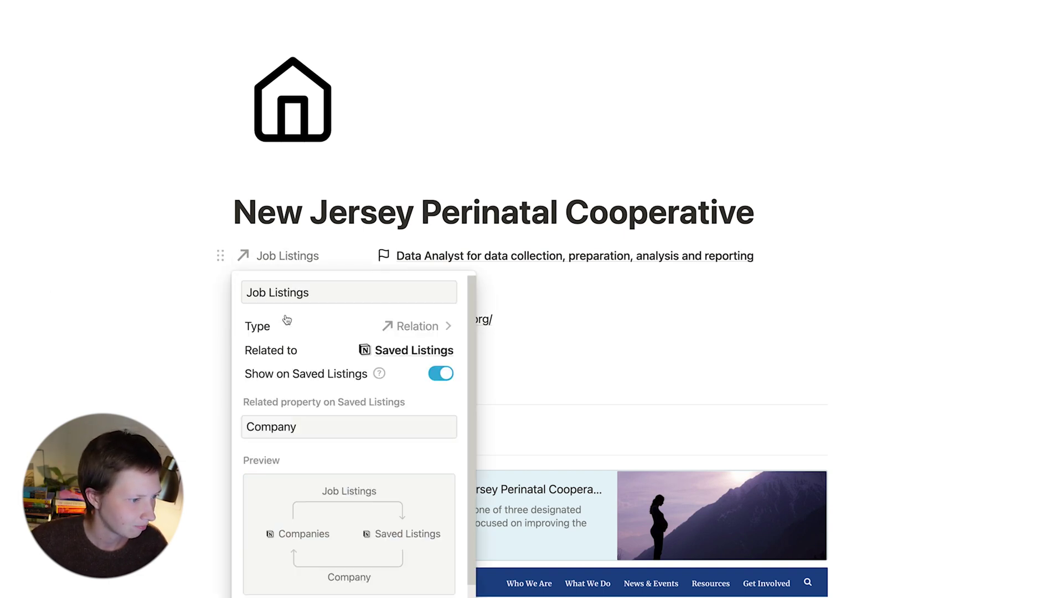
{"action": "scroll", "coordinate": [288, 316], "scroll_direction": "down", "scroll_amount": 1}
{"action": "scroll", "coordinate": [338, 326], "scroll_direction": "up", "scroll_amount": 1}
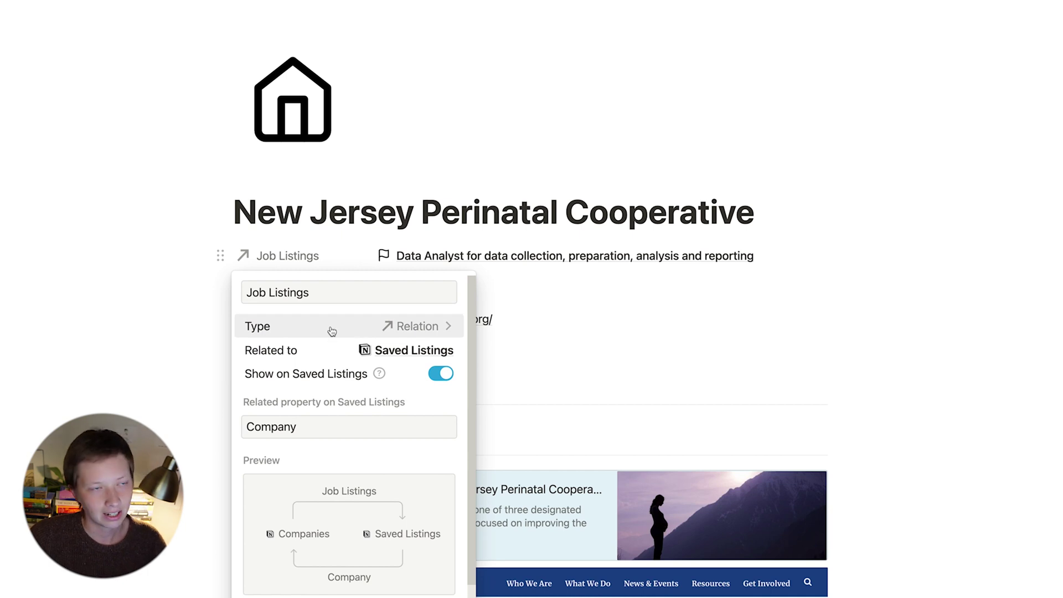
{"action": "scroll", "coordinate": [338, 388], "scroll_direction": "down", "scroll_amount": 1}
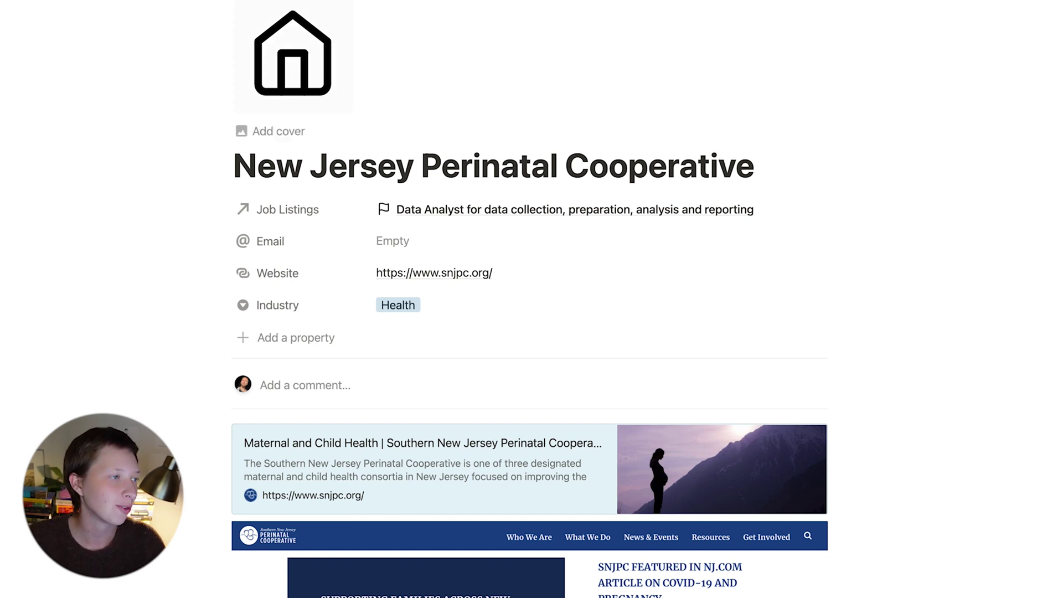
Return to the Creating Procedure page and start an empty block below the illustration and database links
{"action": "left_click", "coordinate": [230, 20]}
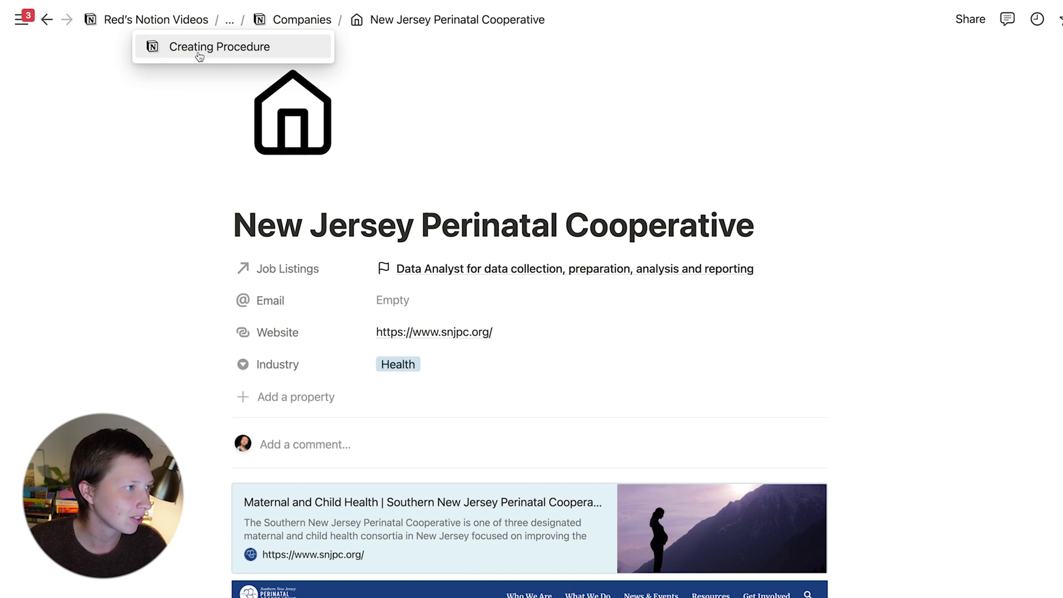
{"action": "left_click", "coordinate": [198, 51]}
{"action": "left_click", "coordinate": [126, 449]}
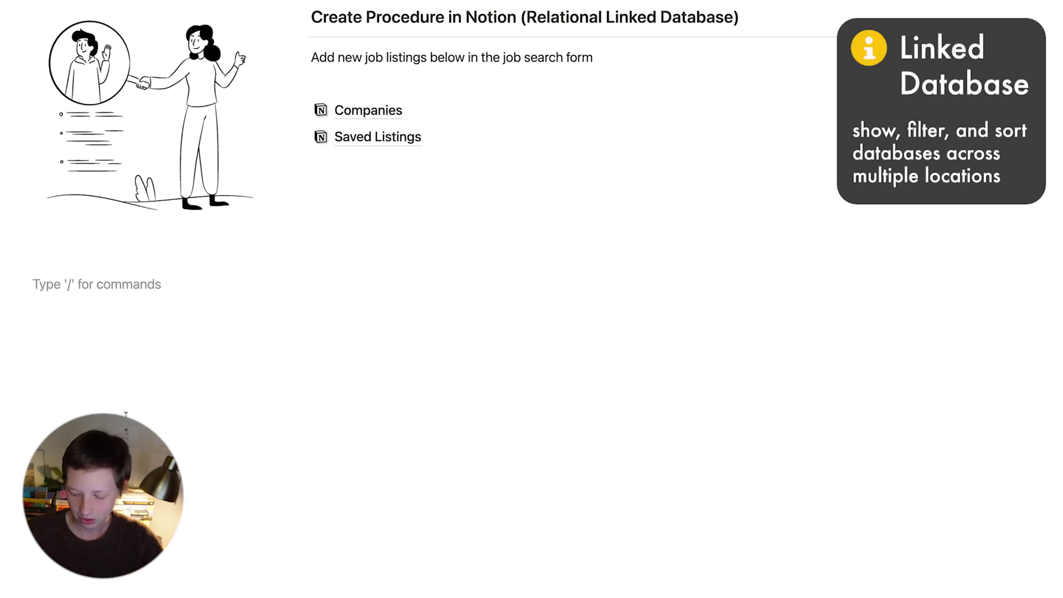
{"action": "type", "text": "/l"}
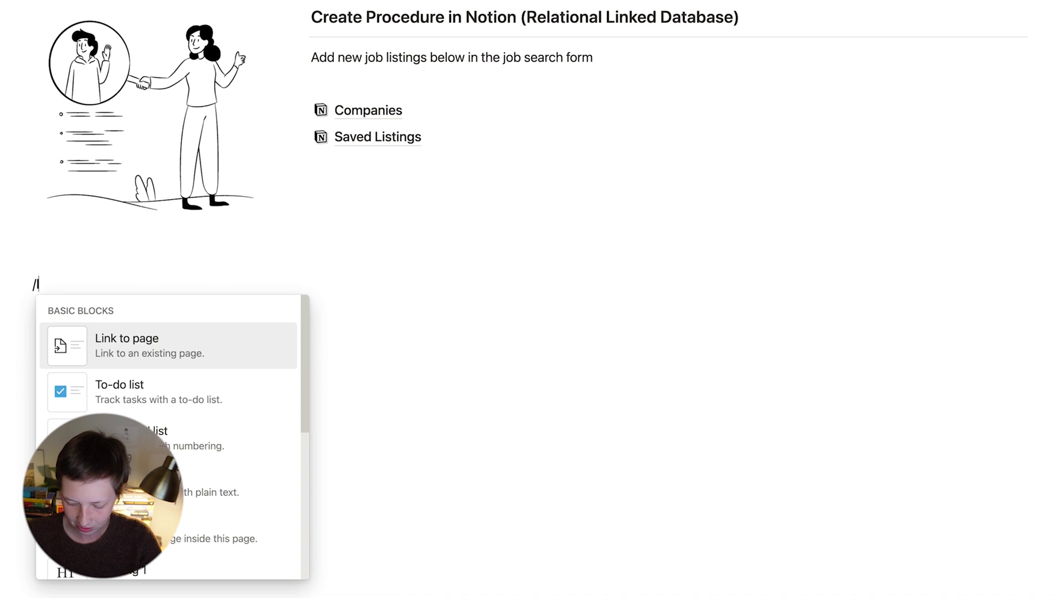
{"action": "type", "text": "inked da"}
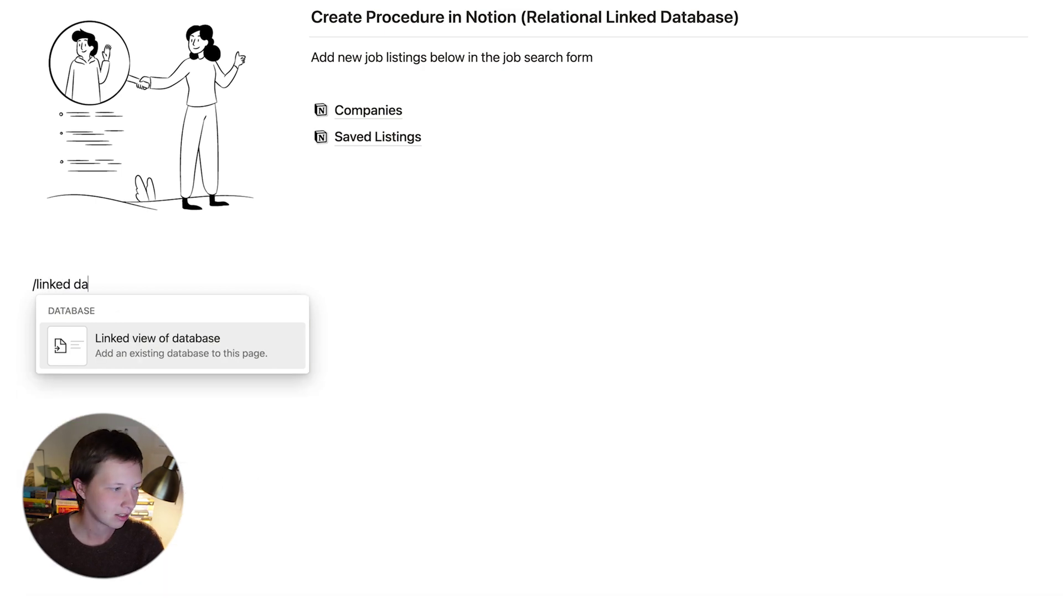
{"action": "left_click_drag", "start_coordinate": [90, 284], "coordinate": [11, 284]}
{"action": "key", "text": "BackSpace"}
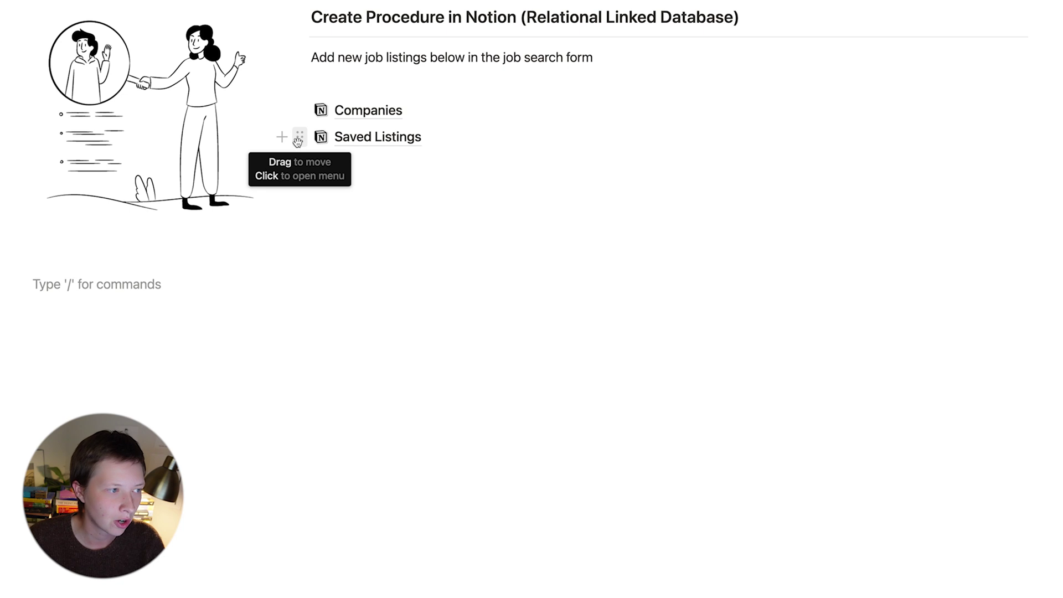
Copy the link to Saved Listings and paste it below the illustration as a linked view of the database
{"action": "left_click", "coordinate": [300, 140]}
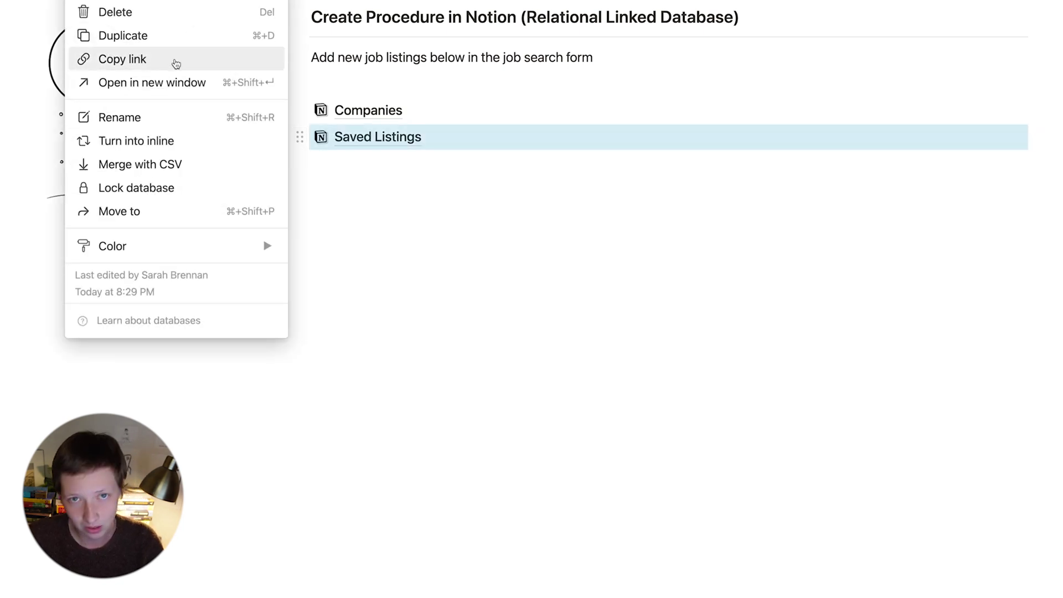
{"action": "left_click", "coordinate": [176, 64]}
{"action": "left_click", "coordinate": [67, 273]}
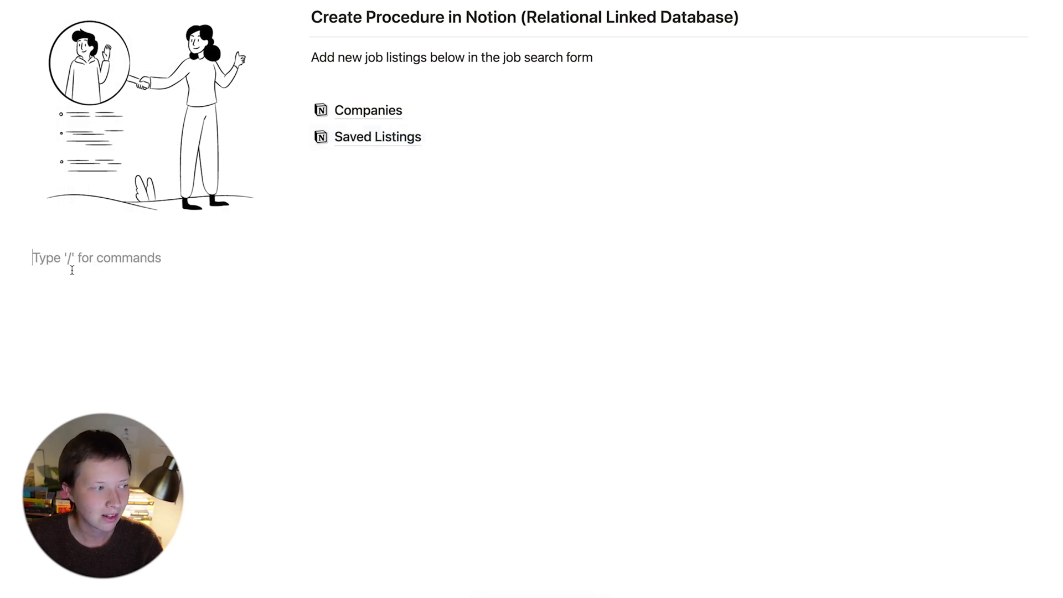
{"action": "key", "text": "ctrl+v"}
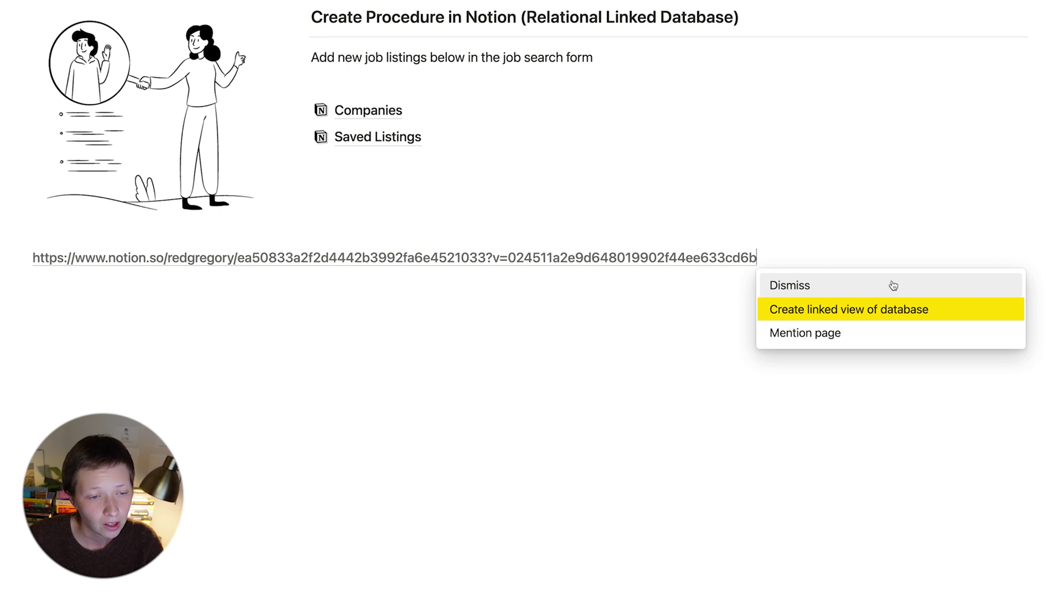
{"action": "left_click", "coordinate": [887, 313]}
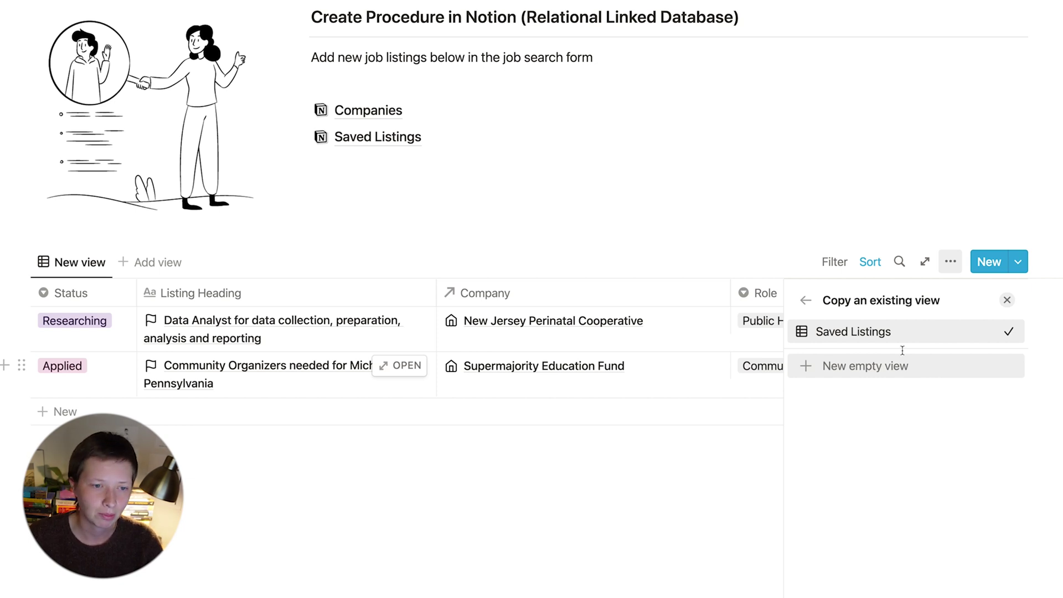
Base the linked view on the existing Saved Listings view and name it Step 1
{"action": "left_click", "coordinate": [863, 330]}
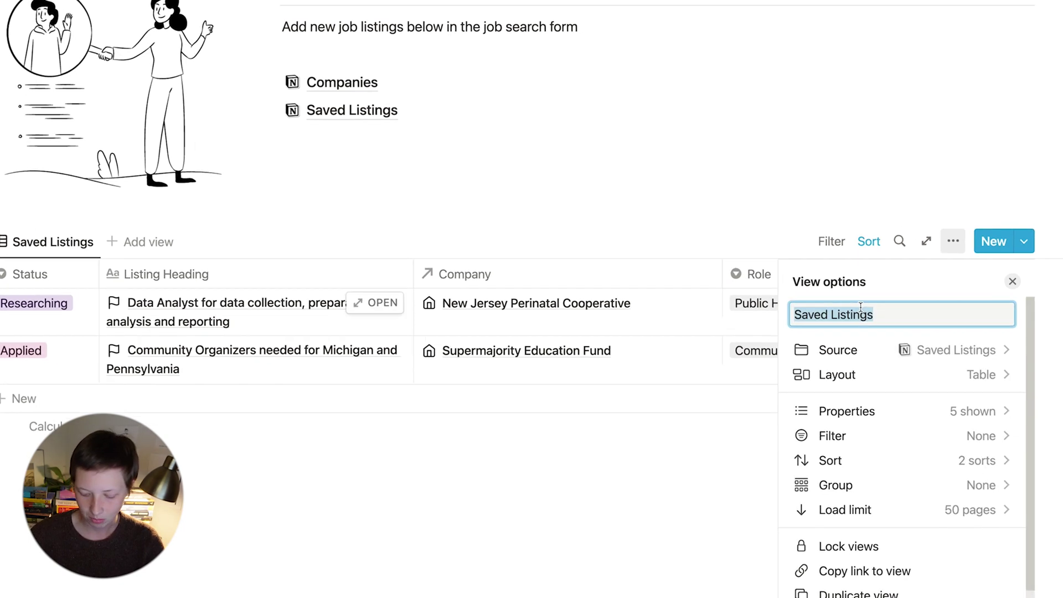
{"action": "type", "text": "Step 1"}
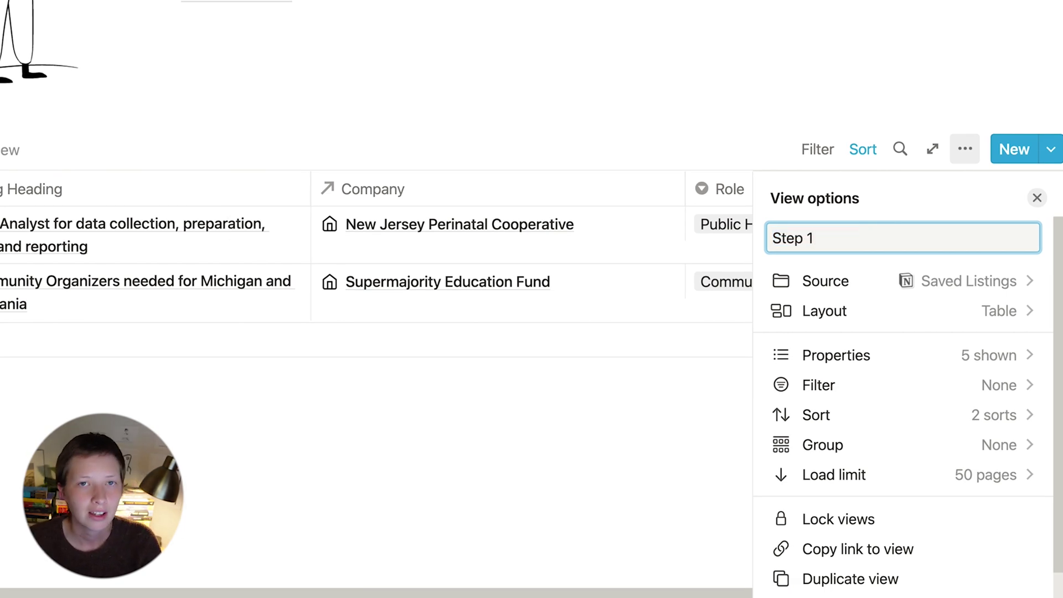
Move the Status property after Company in the Step 1 view and hide the Role property
{"action": "left_click", "coordinate": [896, 364]}
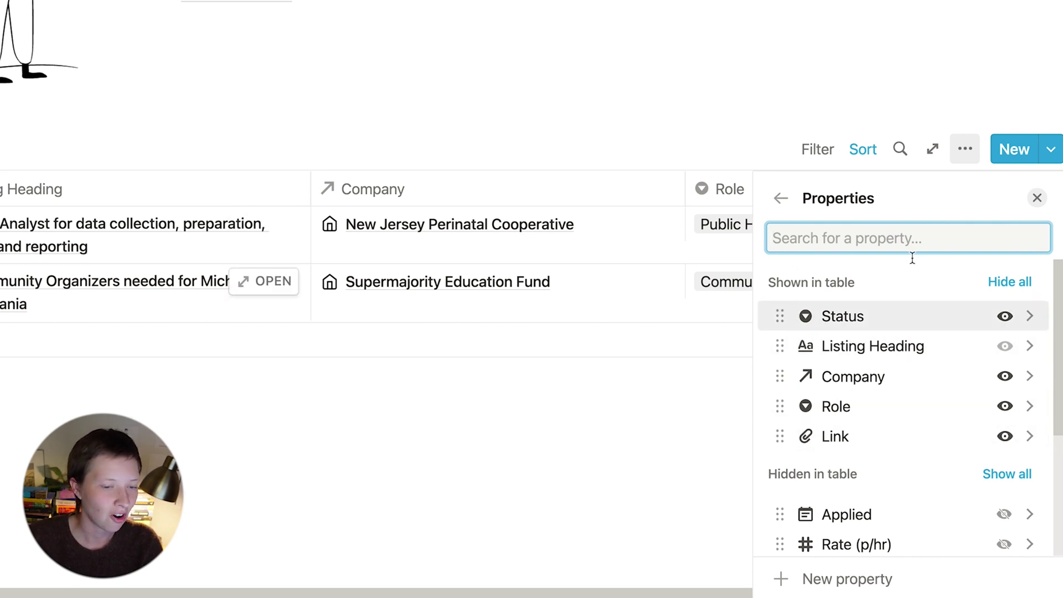
{"action": "scroll", "coordinate": [917, 352], "scroll_direction": "down", "scroll_amount": 4}
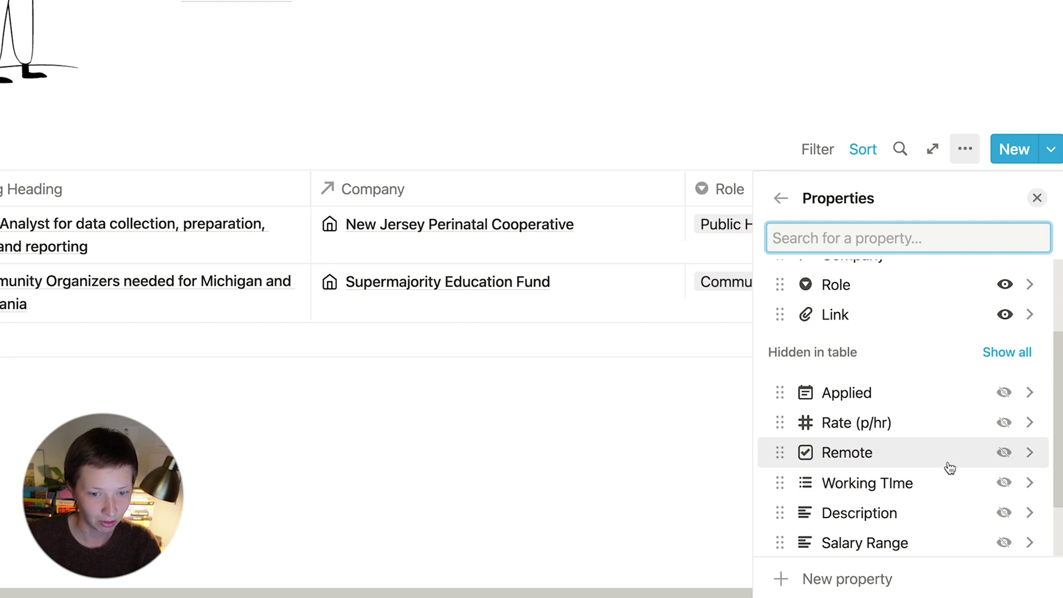
{"action": "scroll", "coordinate": [947, 467], "scroll_direction": "up", "scroll_amount": 4}
{"action": "left_click_drag", "start_coordinate": [925, 318], "coordinate": [958, 382]}
{"action": "left_click", "coordinate": [1005, 406]}
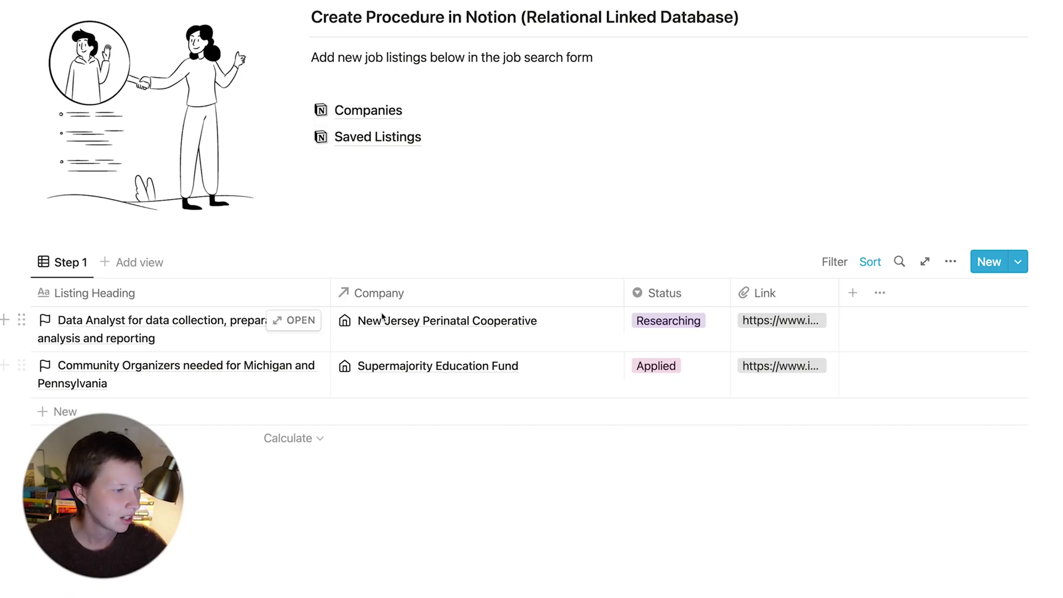
Widen the Listing Heading column so each listing title fits on one line
{"action": "left_click_drag", "start_coordinate": [333, 288], "coordinate": [429, 293]}
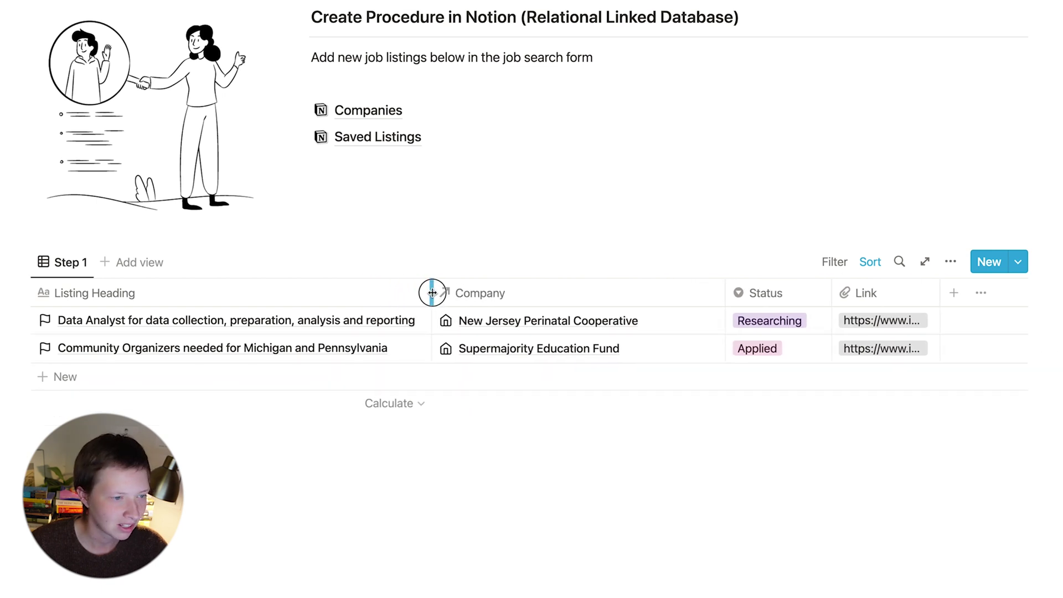
Add a level 2 heading reading "Add New Job Listing Below" directly above the Step 1 table
{"action": "left_click", "coordinate": [95, 438]}
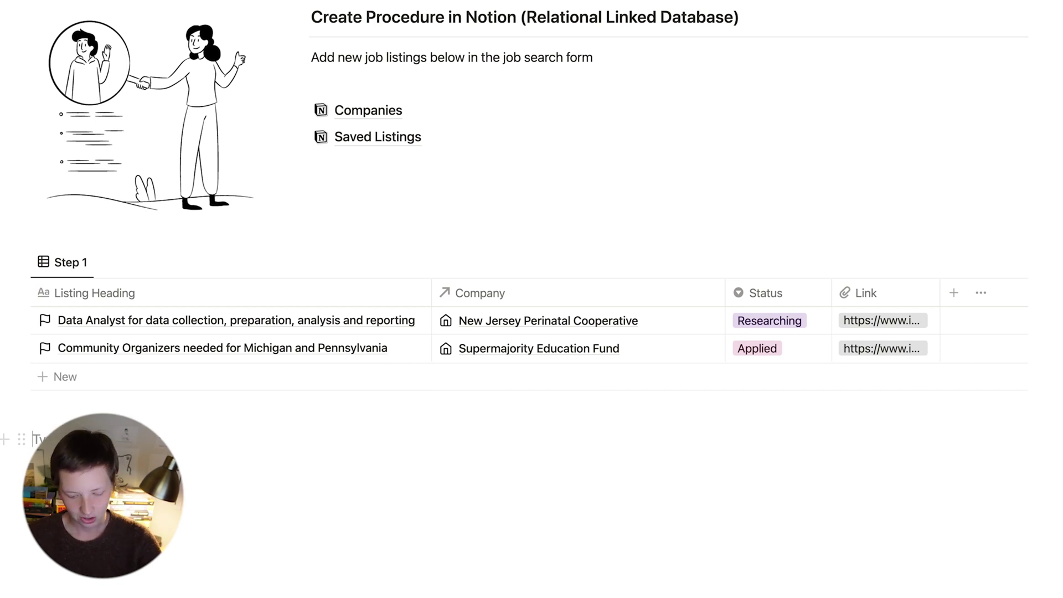
{"action": "left_click_drag", "start_coordinate": [21, 439], "coordinate": [157, 253]}
{"action": "left_click", "coordinate": [112, 260]}
{"action": "type", "text": "##"}
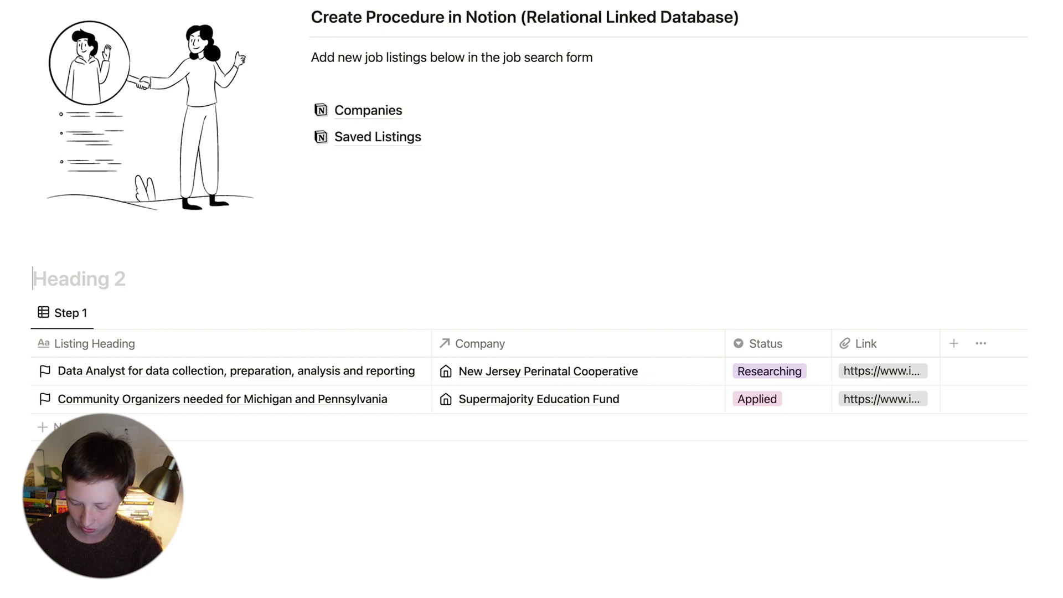
{"action": "type", "text": " Add N"}
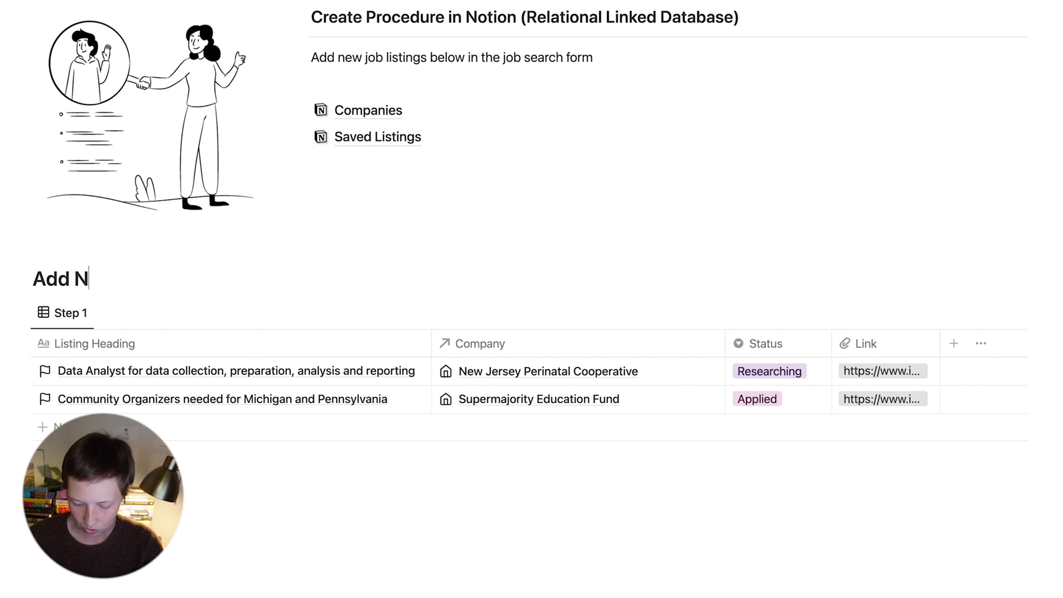
{"action": "type", "text": "ew Job Listing Below"}
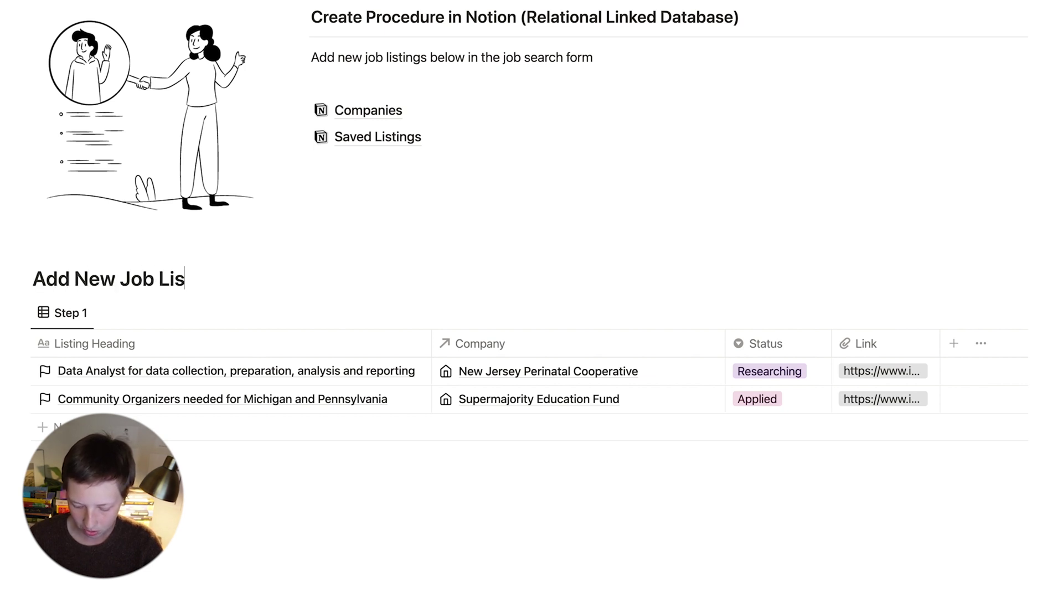
{"action": "left_click", "coordinate": [526, 546]}
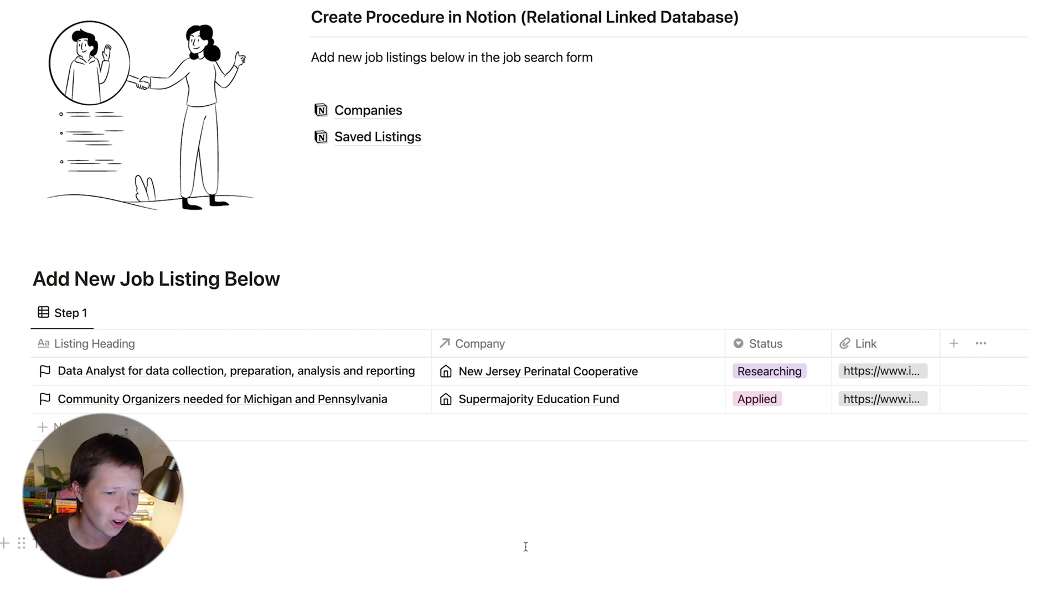
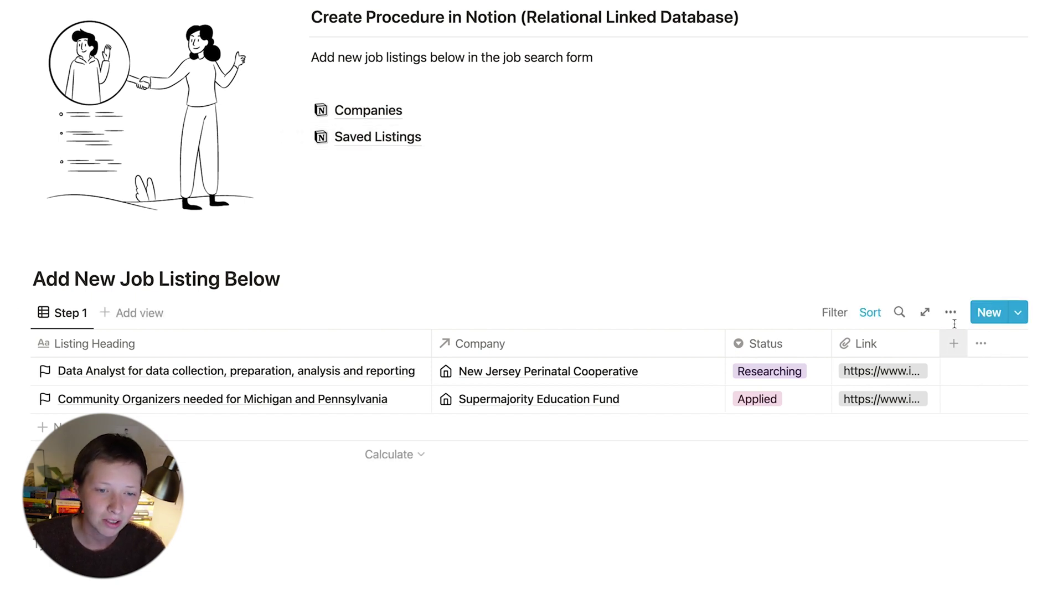
Add a checkbox property named Focus to the Saved Listings database and hide it in the Step 1 view
{"action": "scroll", "coordinate": [954, 316], "scroll_direction": "down", "scroll_amount": 1}
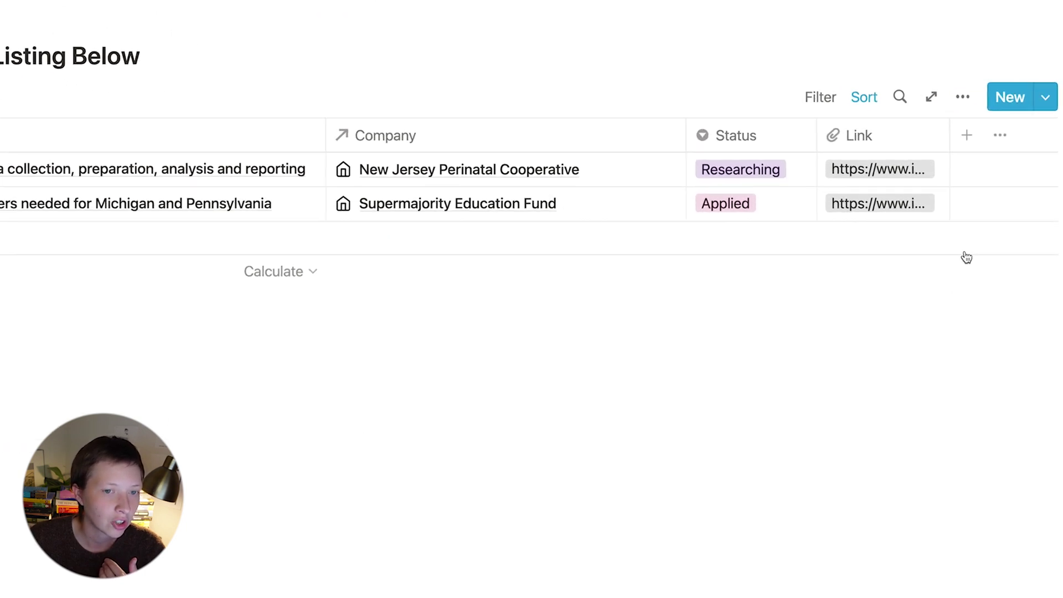
{"action": "left_click", "coordinate": [953, 271]}
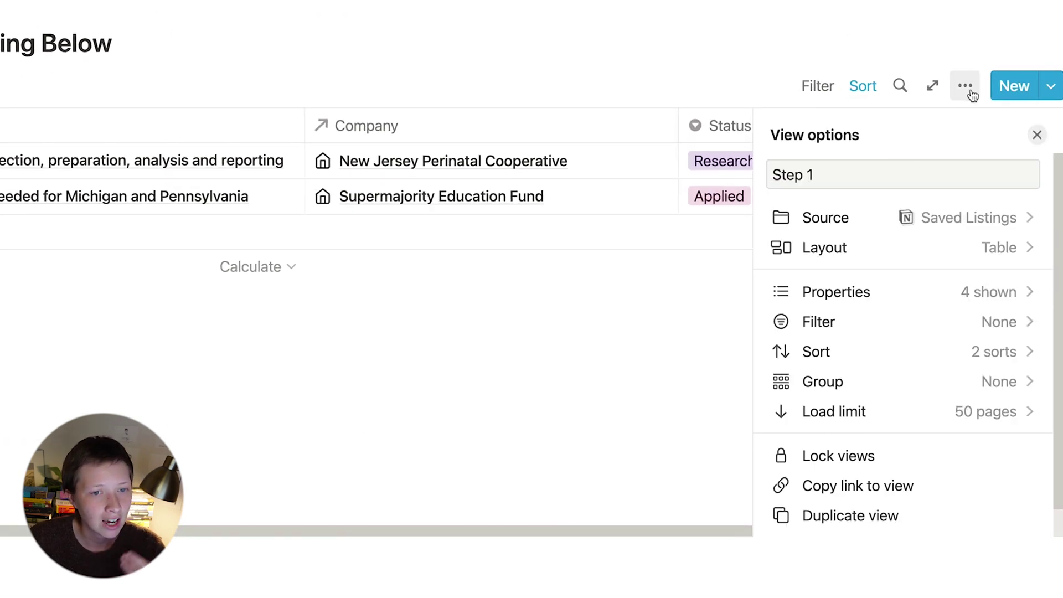
{"action": "left_click", "coordinate": [934, 290]}
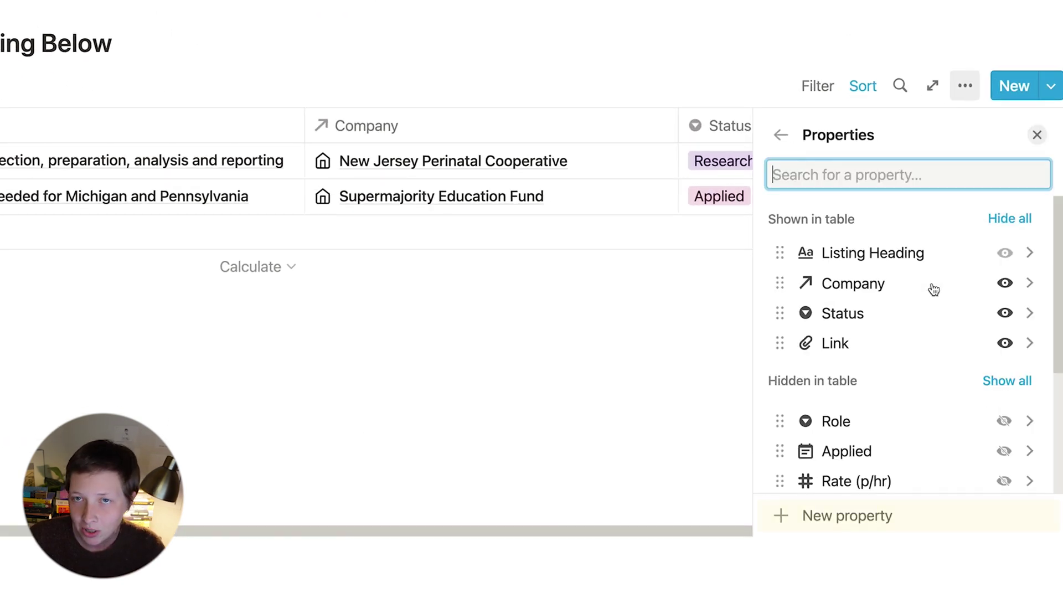
{"action": "left_click", "coordinate": [844, 532]}
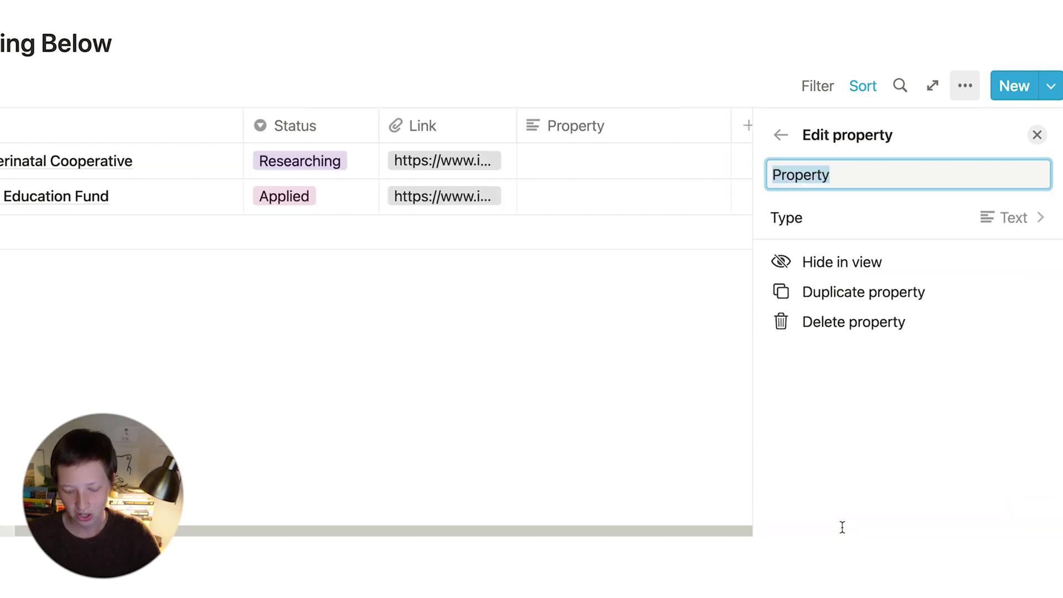
{"action": "type", "text": "Focus"}
{"action": "left_click", "coordinate": [894, 237]}
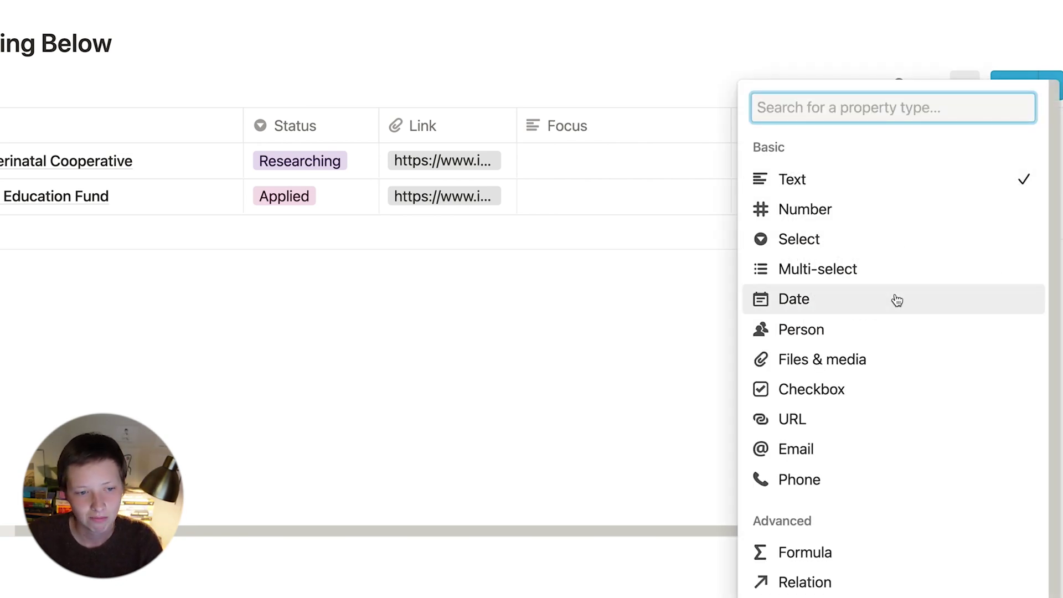
{"action": "left_click", "coordinate": [857, 398]}
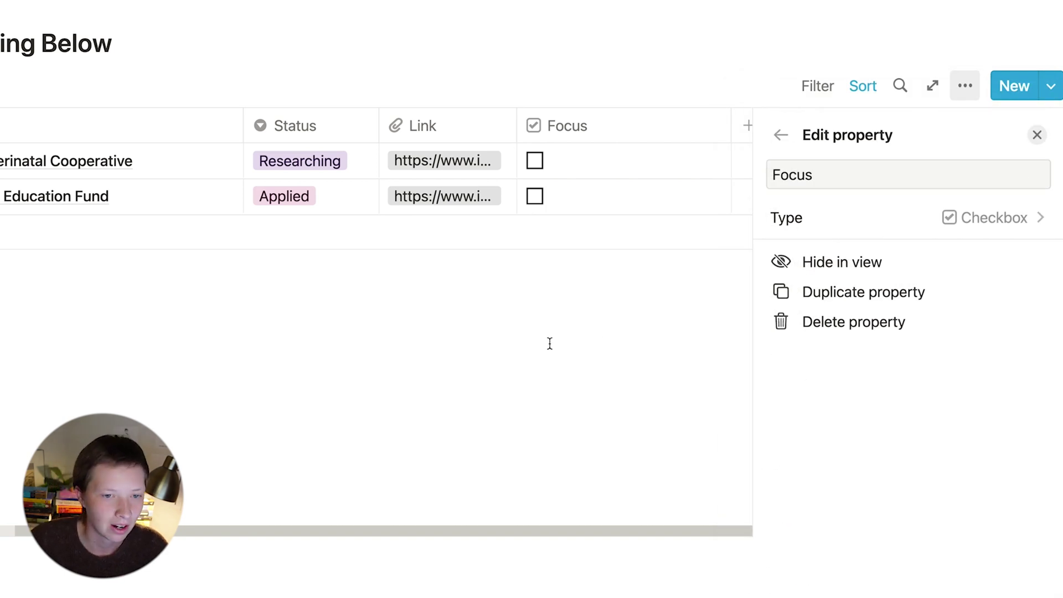
{"action": "key", "text": "Escape"}
{"action": "left_click", "coordinate": [890, 190]}
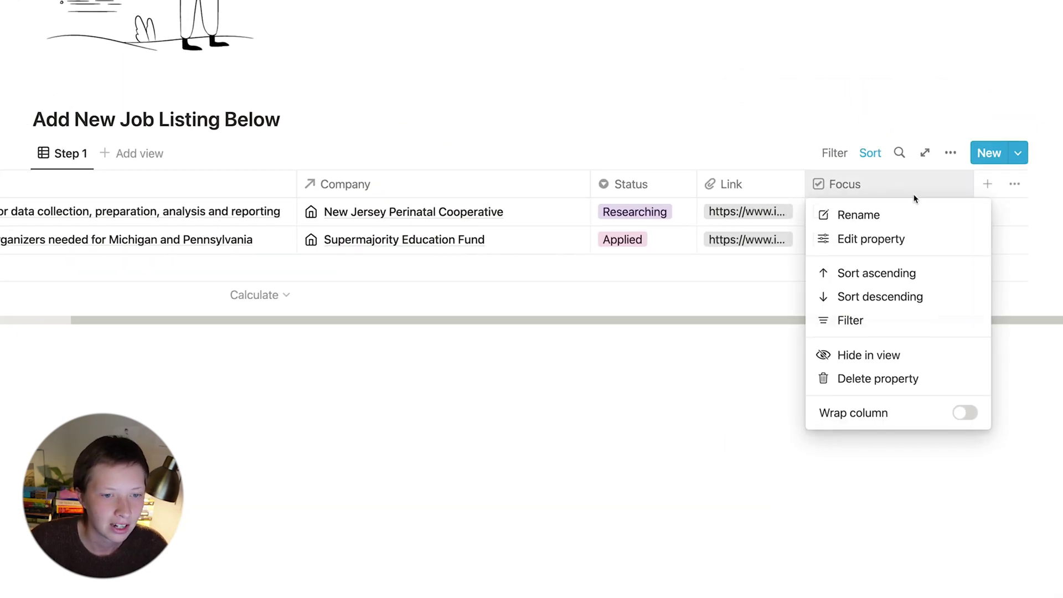
{"action": "left_click", "coordinate": [914, 363]}
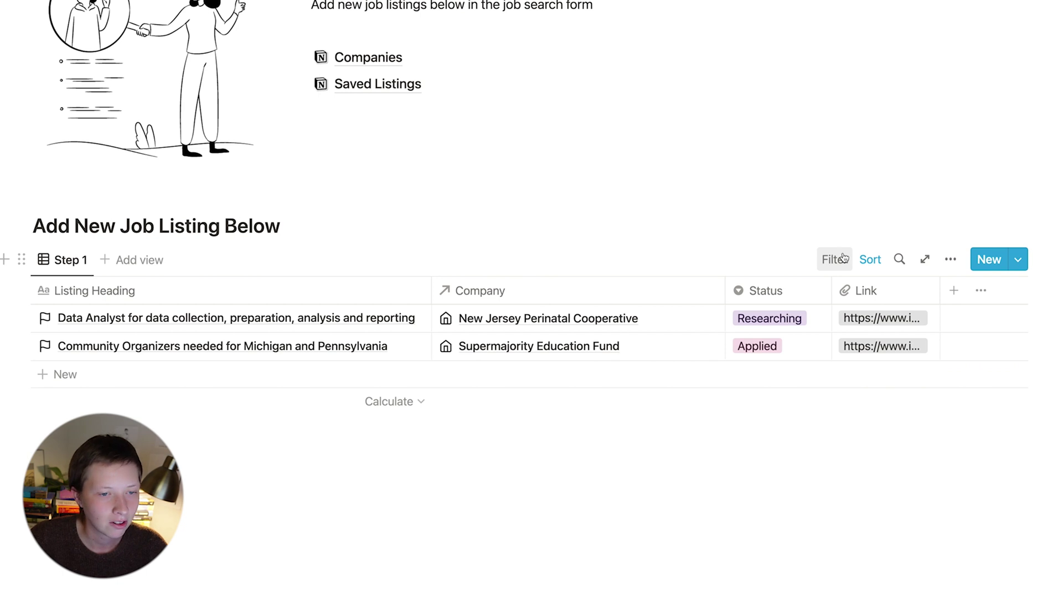
Filter the Step 1 view to listings whose Focus property is Checked
{"action": "left_click", "coordinate": [834, 260]}
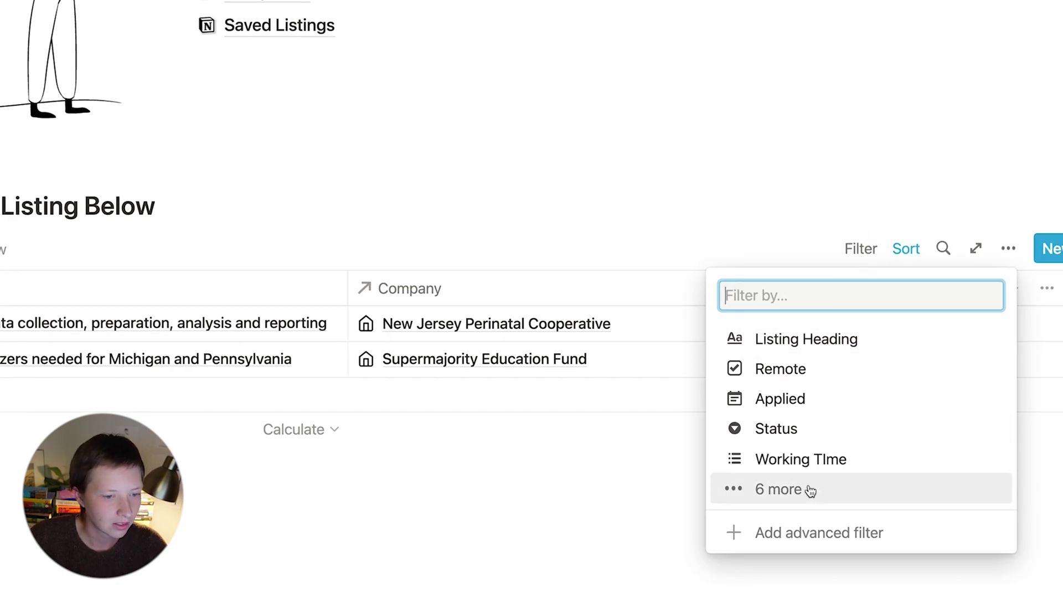
{"action": "left_click", "coordinate": [810, 491]}
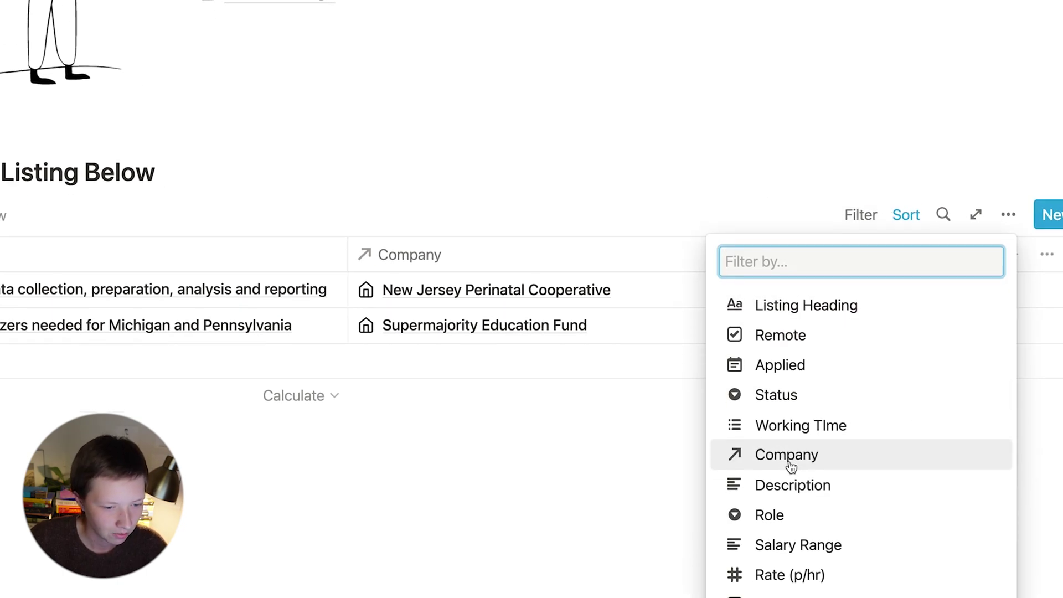
{"action": "left_click", "coordinate": [774, 504]}
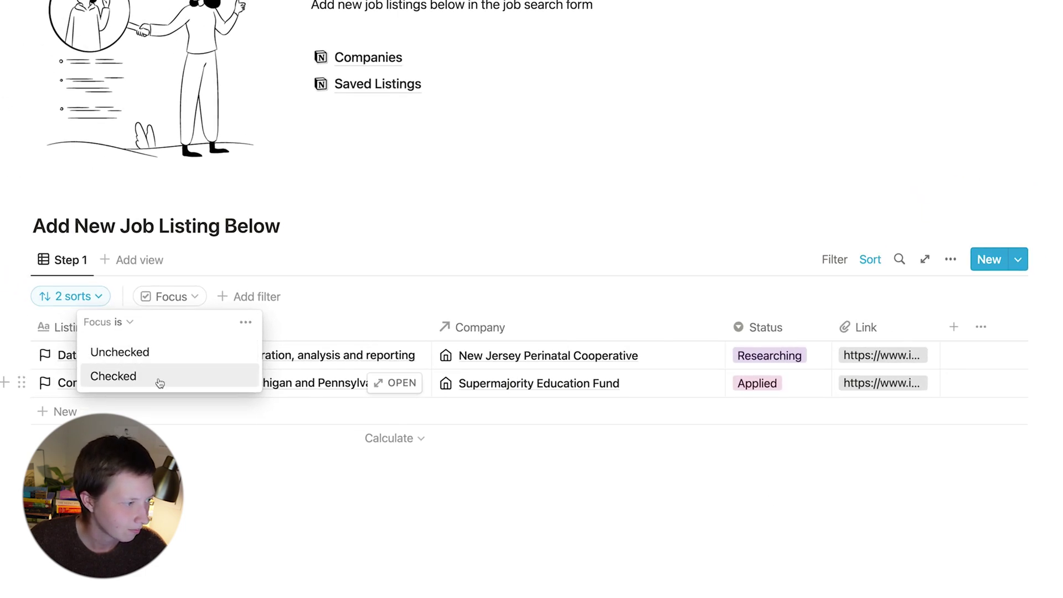
{"action": "left_click", "coordinate": [159, 381]}
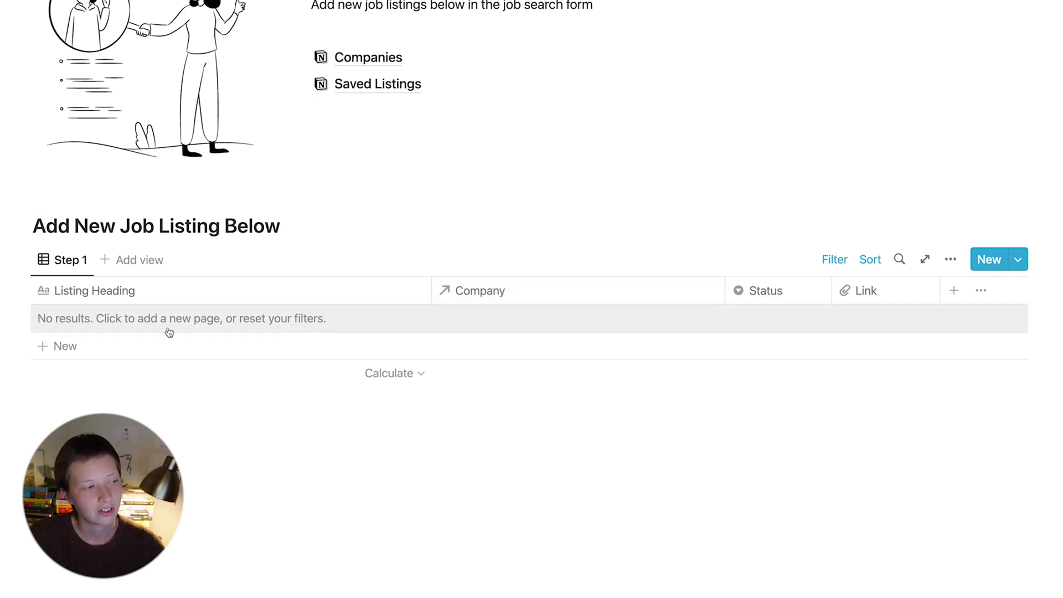
Add a new listing to the filtered table with the heading "Product Manager for growing start up"
{"action": "left_click", "coordinate": [223, 318]}
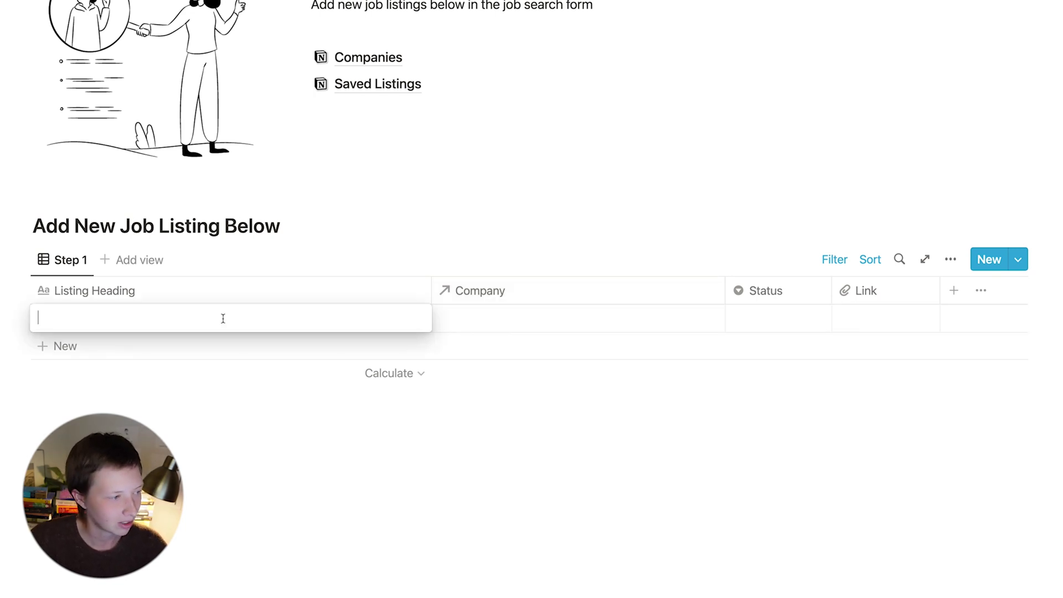
{"action": "type", "text": "Product Manager for gr"}
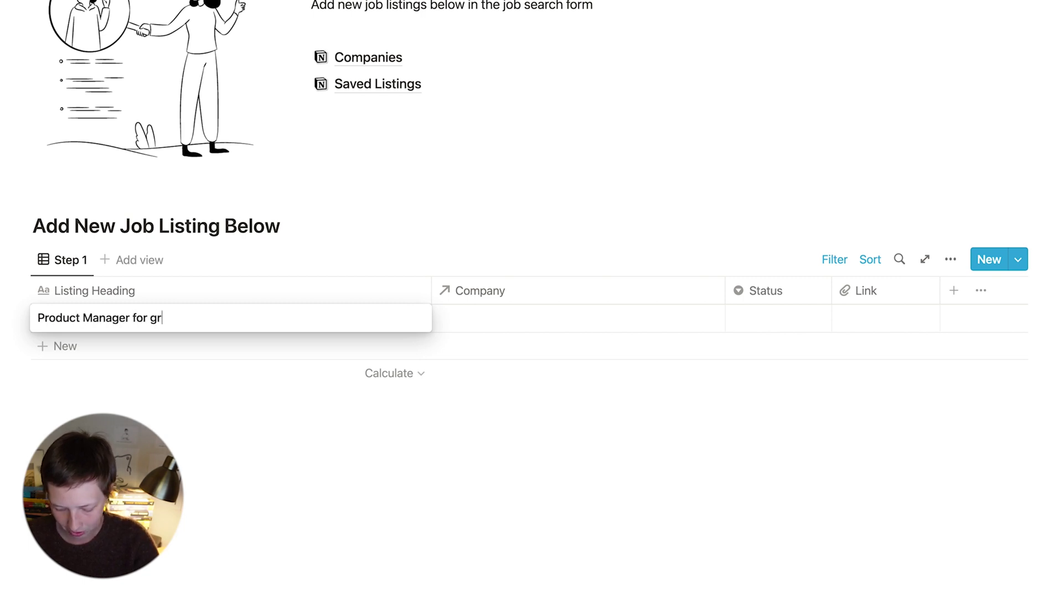
{"action": "type", "text": "owing start up"}
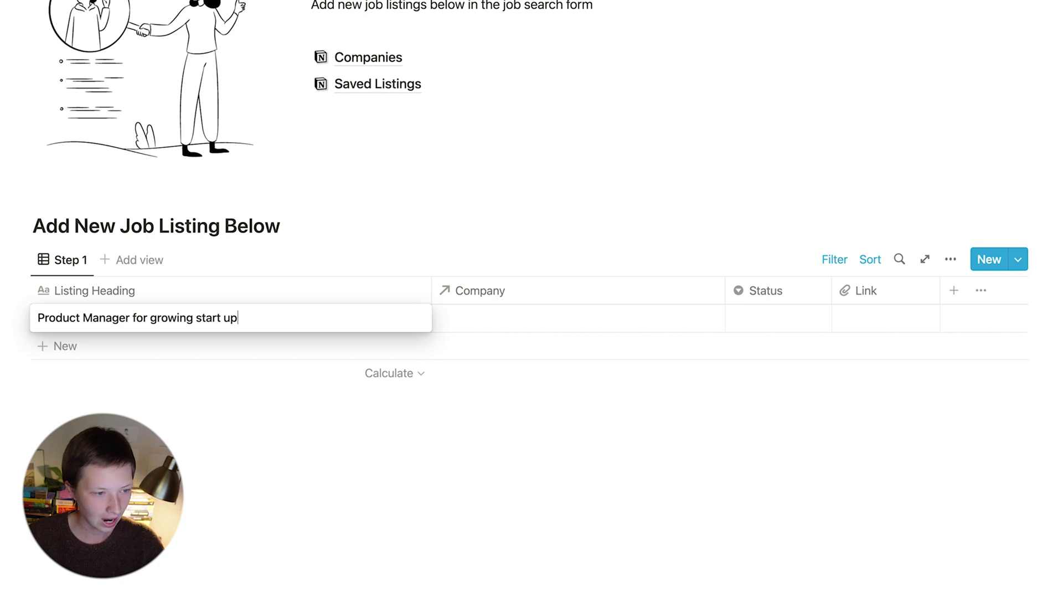
Create 123 Tech Company in Companies as the new listing's company and set the listing's Status to Researching
{"action": "left_click", "coordinate": [543, 316]}
{"action": "left_click", "coordinate": [531, 320]}
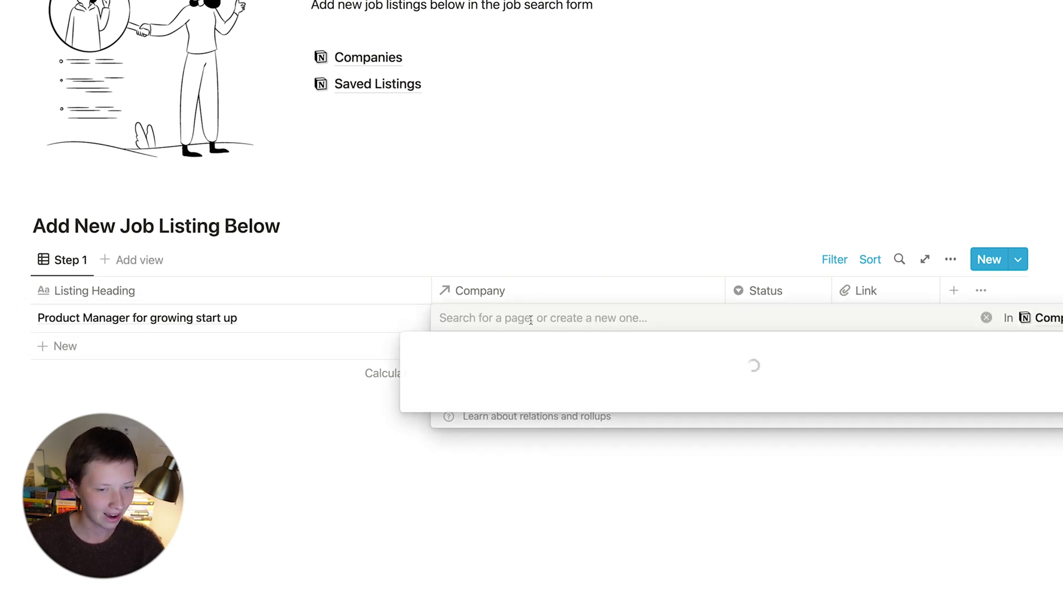
{"action": "type", "text": "123 Tech "}
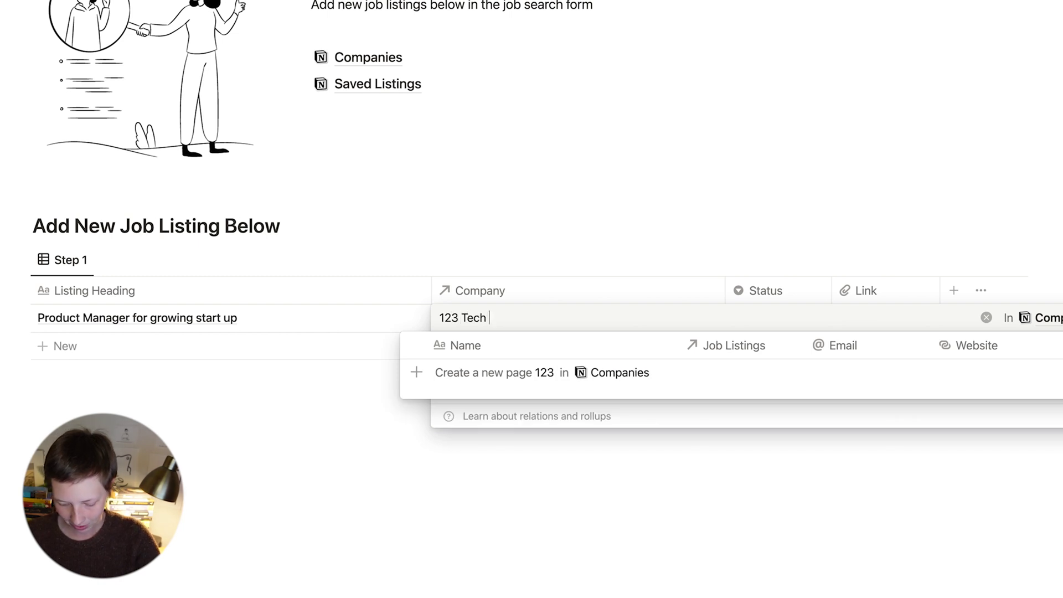
{"action": "type", "text": "Company"}
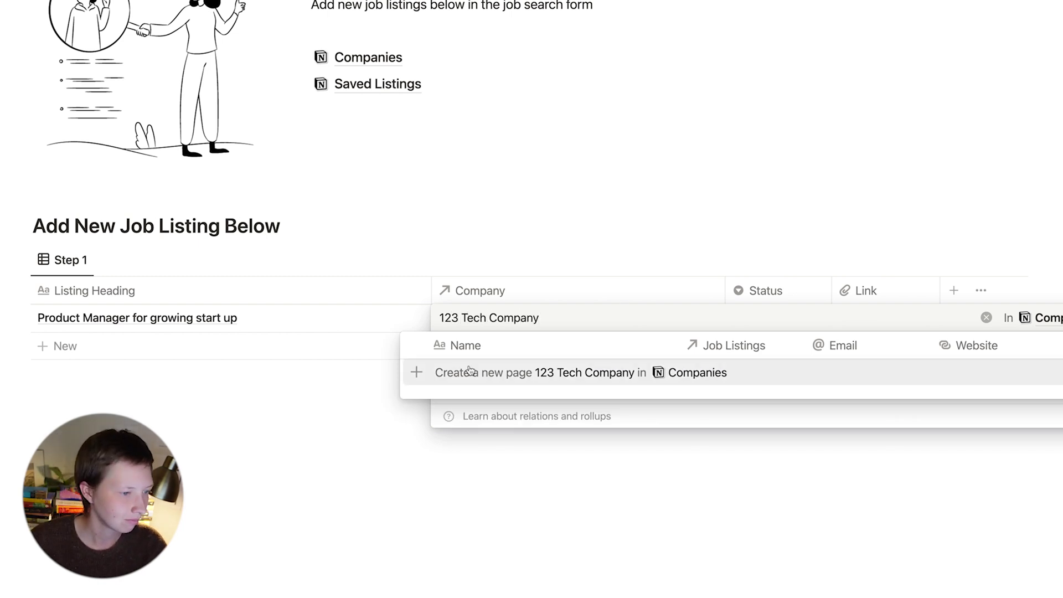
{"action": "left_click", "coordinate": [539, 379]}
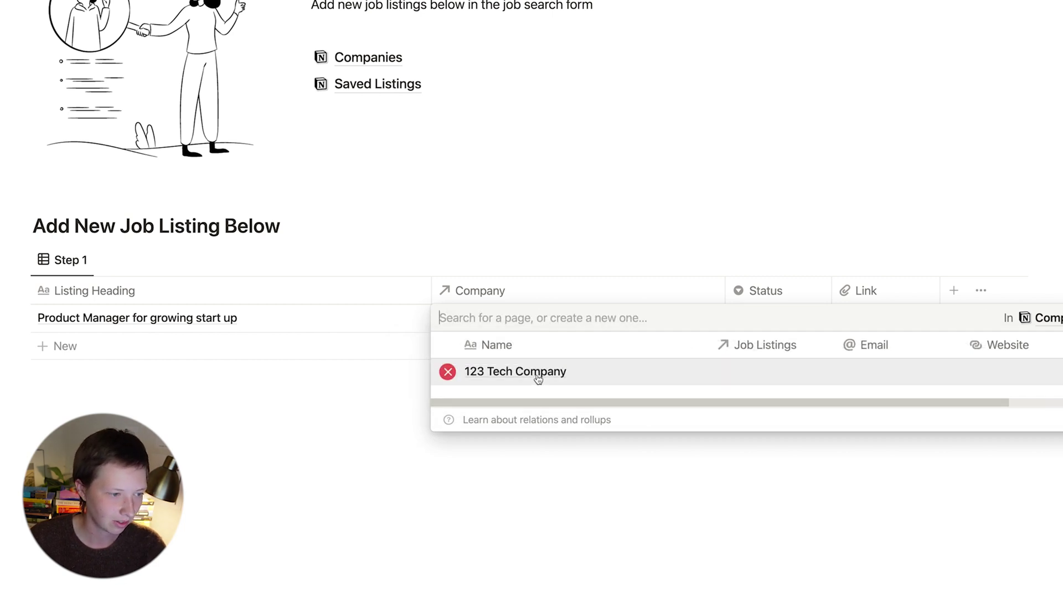
{"action": "left_click", "coordinate": [297, 436]}
{"action": "left_click", "coordinate": [750, 327]}
{"action": "left_click", "coordinate": [781, 373]}
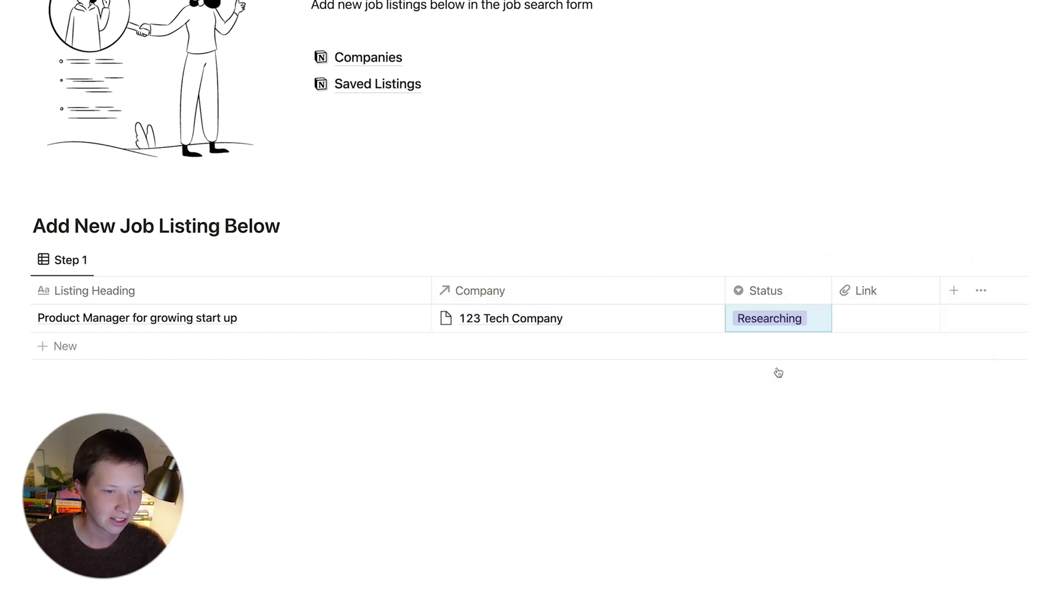
{"action": "left_click", "coordinate": [891, 320]}
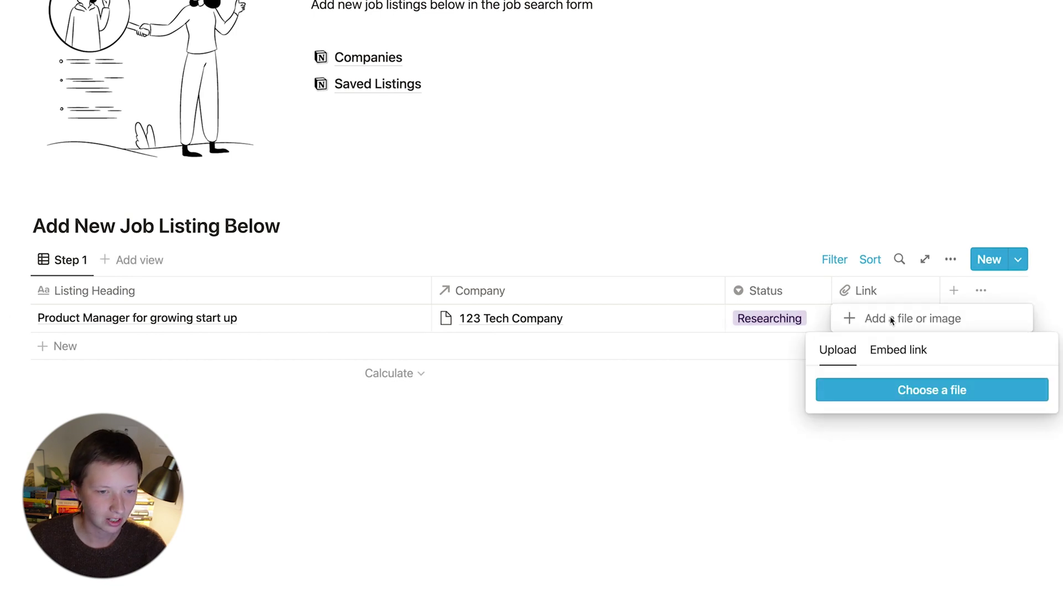
{"action": "left_click", "coordinate": [898, 350]}
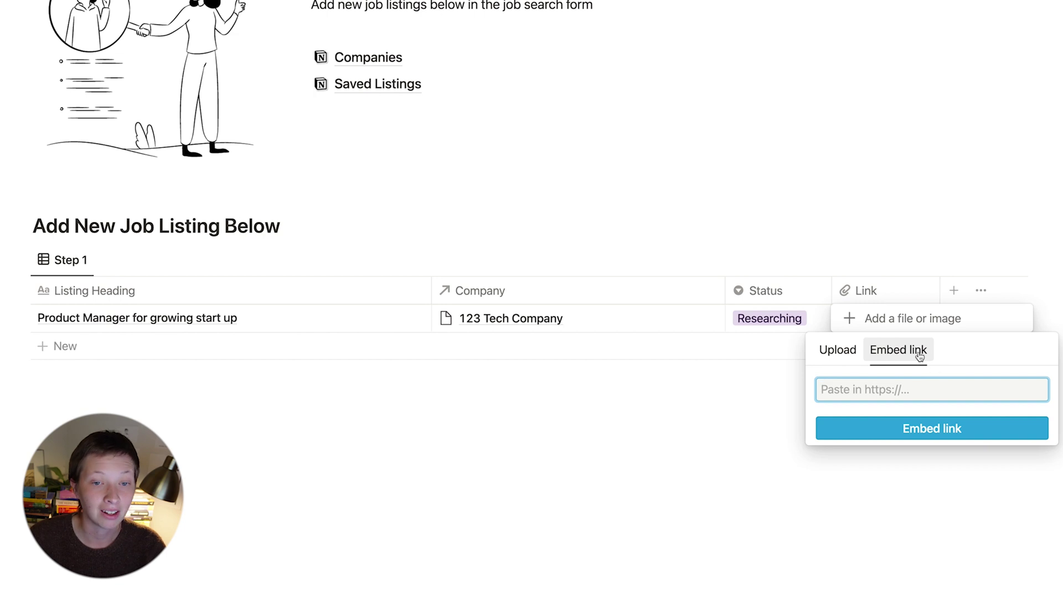
{"action": "left_click", "coordinate": [625, 452]}
{"action": "key", "text": "Escape"}
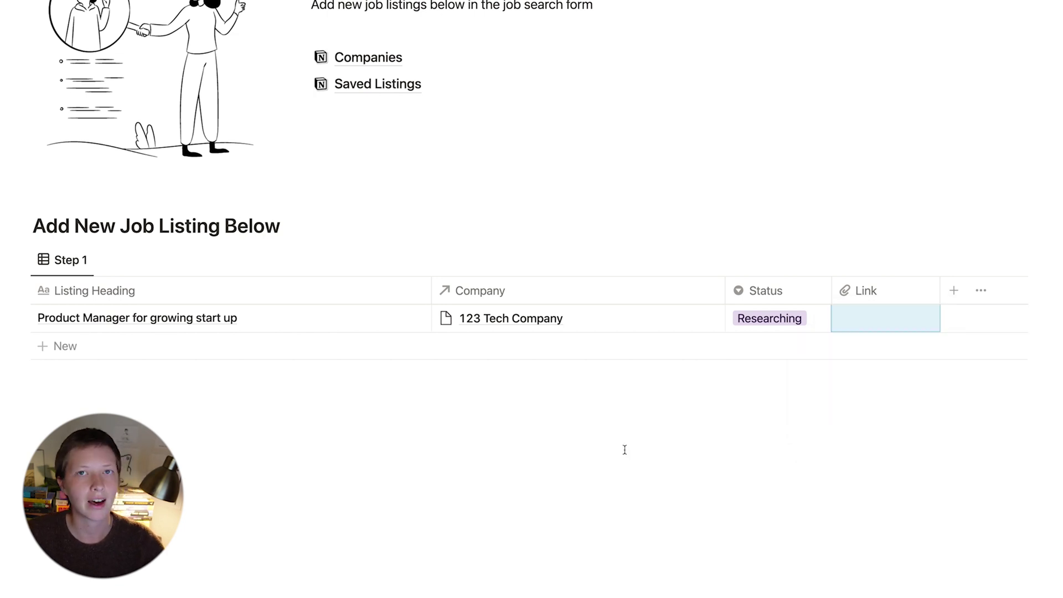
{"action": "key", "text": "Escape"}
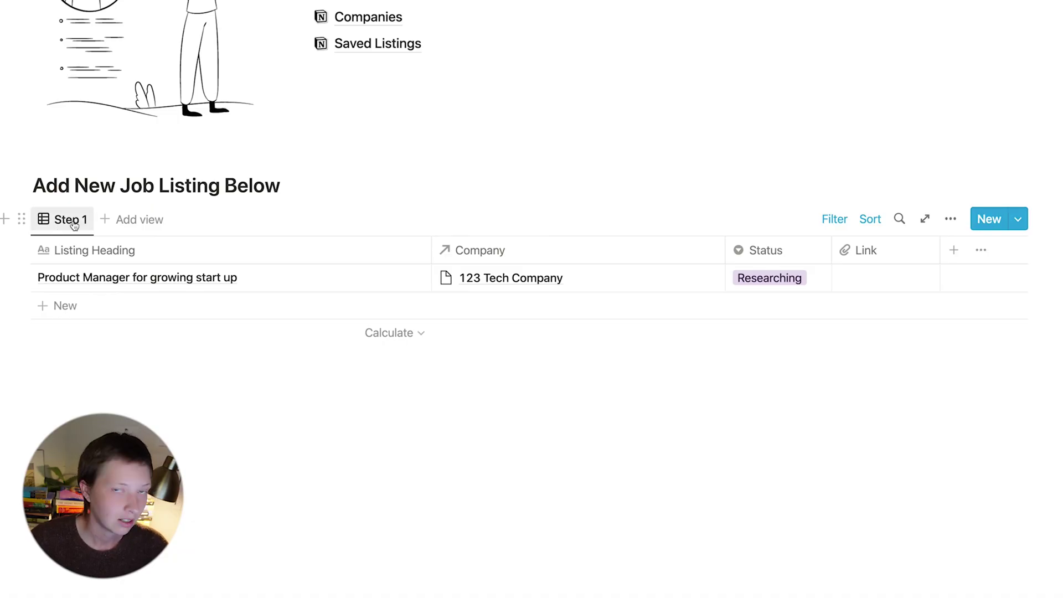
Duplicate the Step 1 view, name the copy Step 2 and review the copy's filter
{"action": "left_click", "coordinate": [75, 224]}
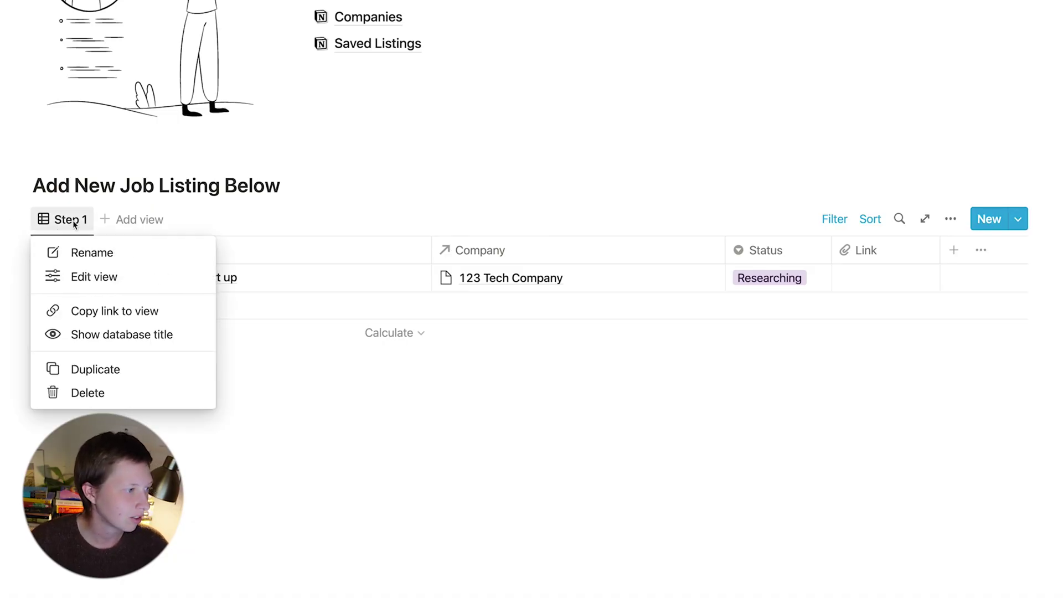
{"action": "left_click", "coordinate": [124, 376]}
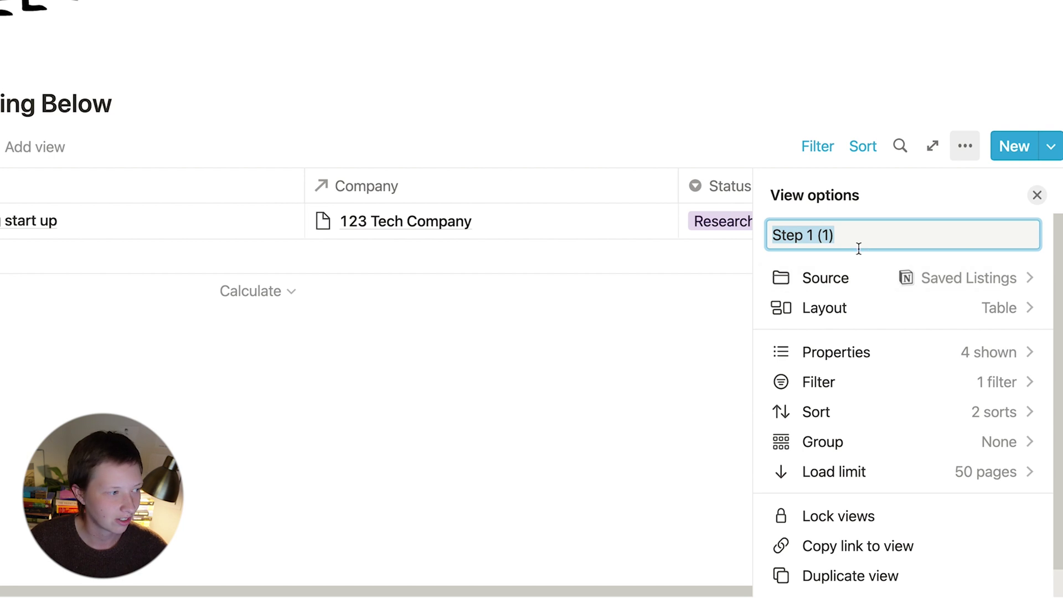
{"action": "type", "text": "Step 2"}
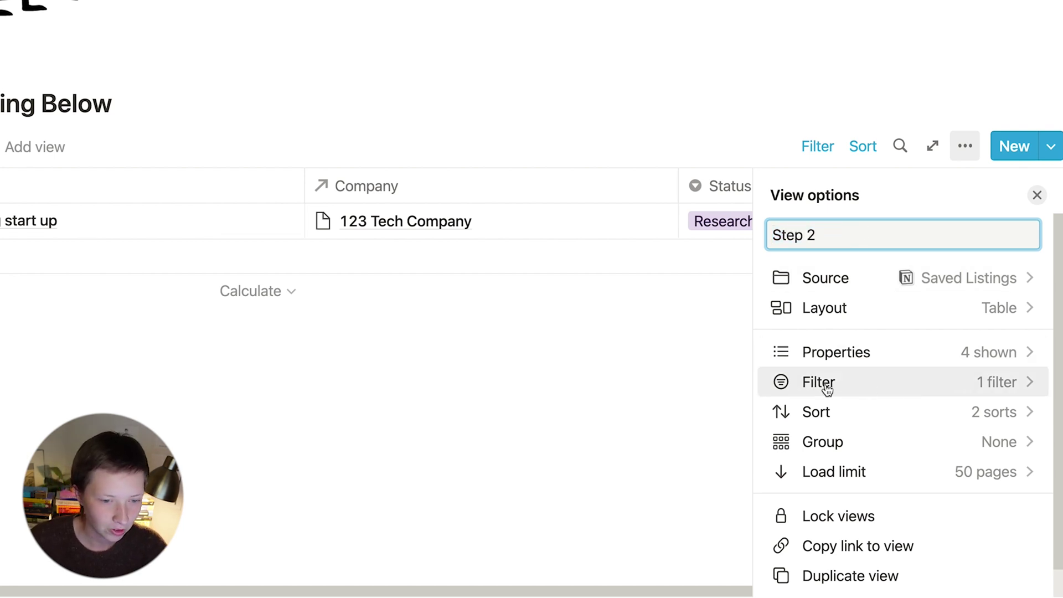
{"action": "left_click", "coordinate": [904, 387]}
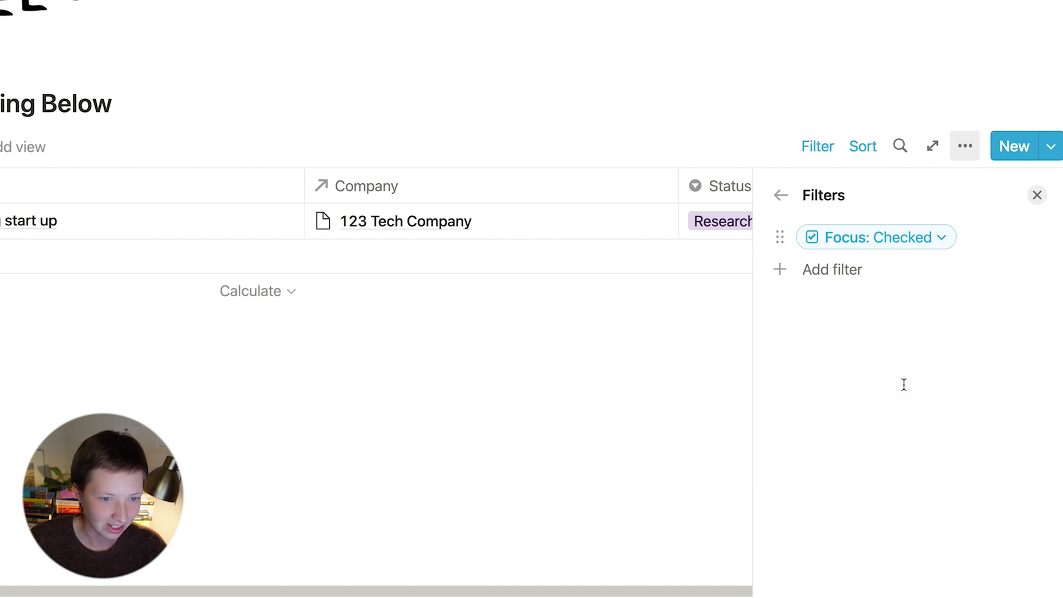
{"action": "left_click", "coordinate": [781, 195]}
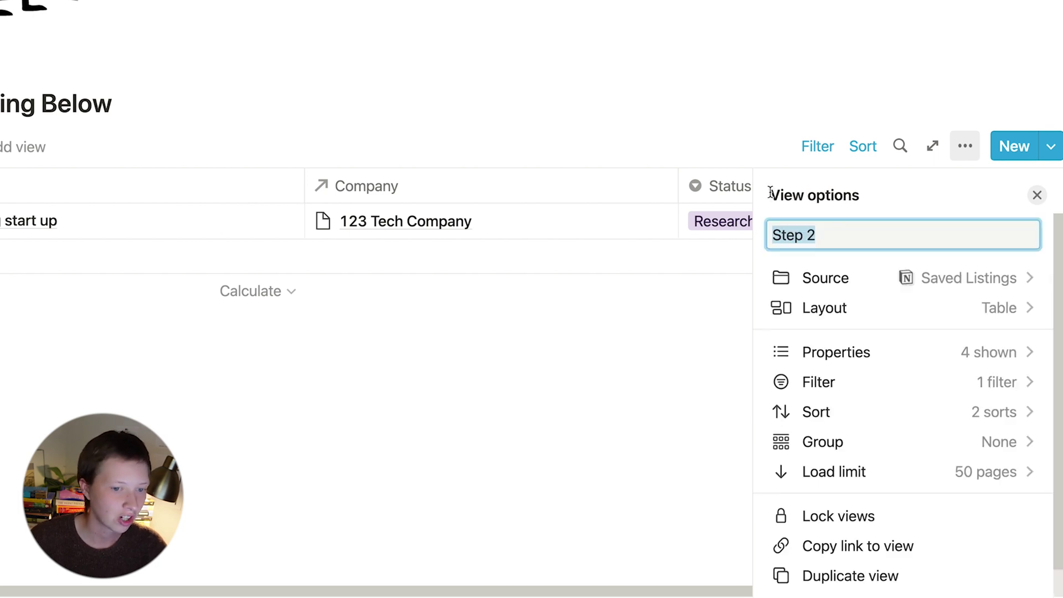
Hide the Company, Status and Link properties in the Step 2 view
{"action": "left_click", "coordinate": [900, 361]}
{"action": "scroll", "coordinate": [907, 410], "scroll_direction": "down", "scroll_amount": 1}
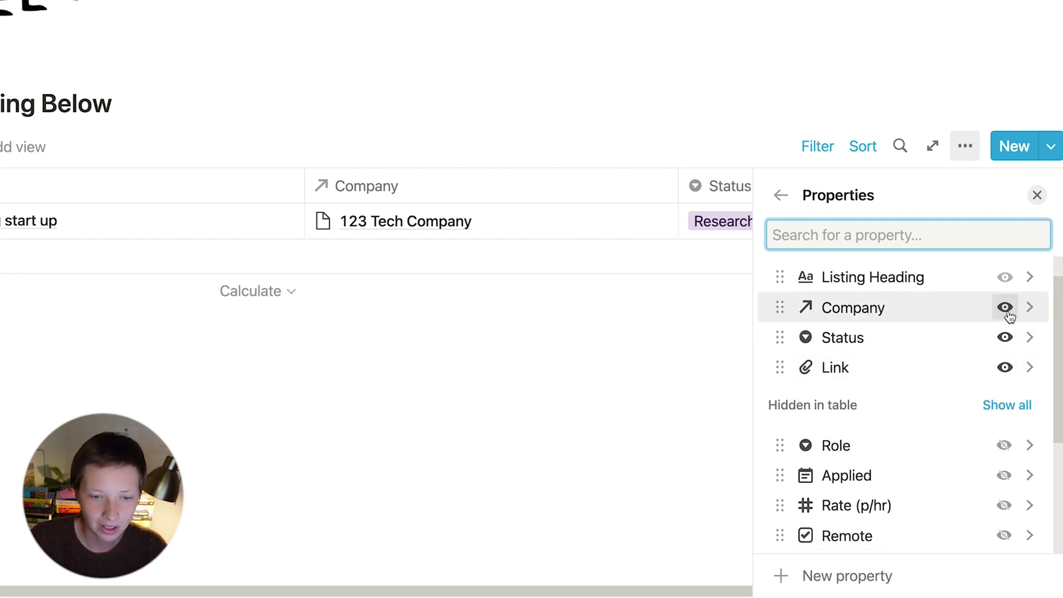
{"action": "left_click", "coordinate": [1005, 307]}
{"action": "left_click", "coordinate": [1005, 308]}
{"action": "left_click", "coordinate": [1005, 307]}
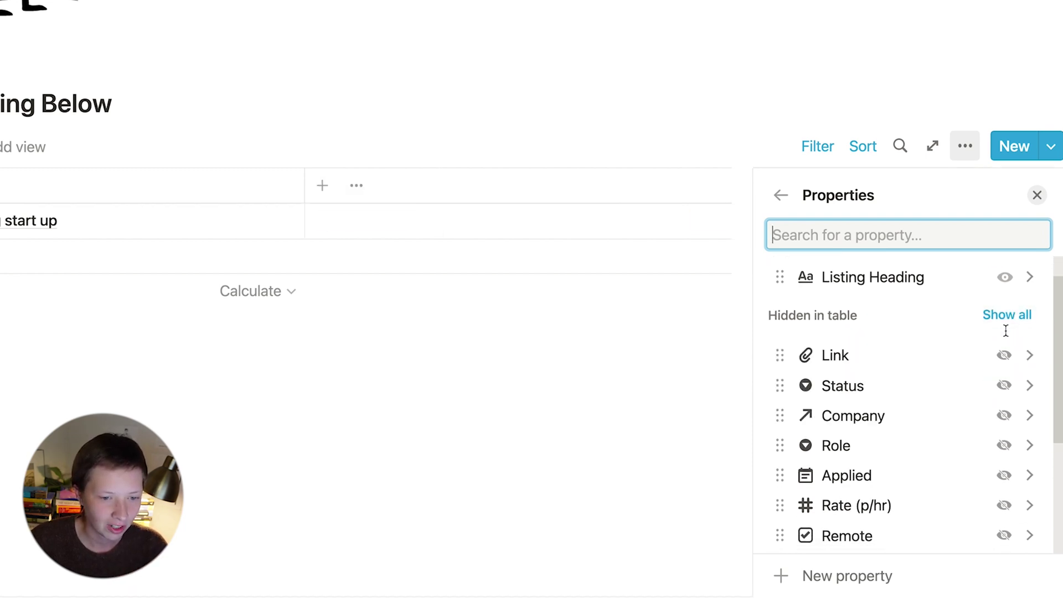
Show the Role, Working TIme and Remote properties in the Step 2 view
{"action": "left_click", "coordinate": [1004, 443]}
{"action": "scroll", "coordinate": [1007, 437], "scroll_direction": "down", "scroll_amount": 3}
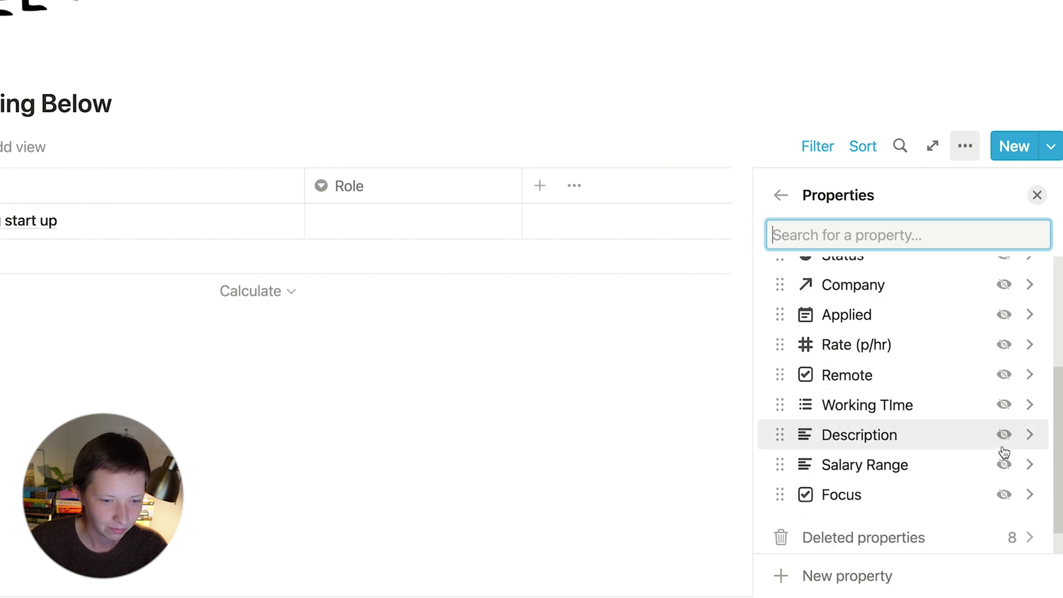
{"action": "left_click", "coordinate": [1007, 412]}
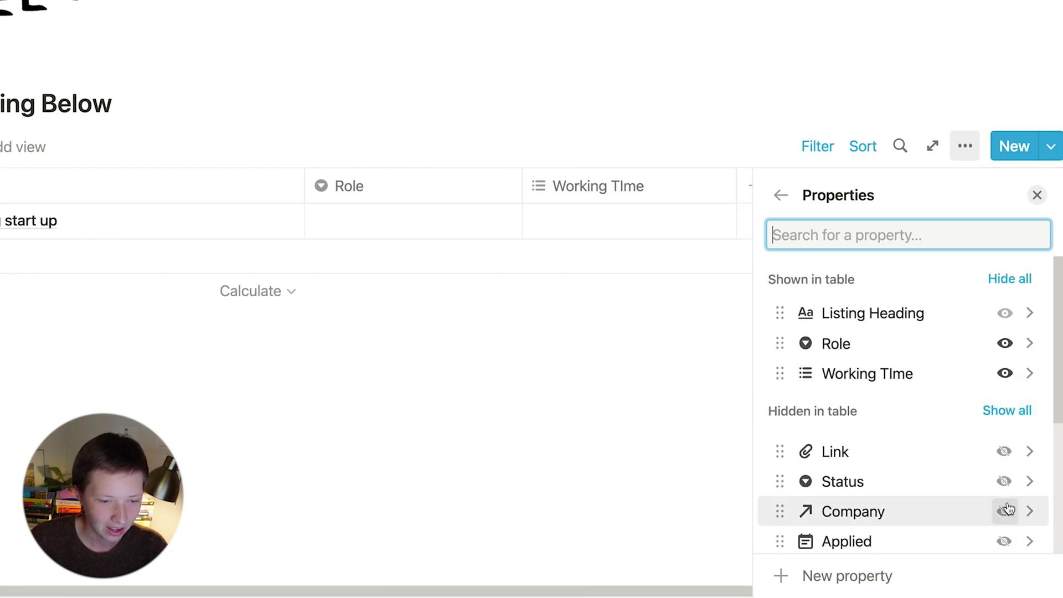
{"action": "scroll", "coordinate": [1008, 509], "scroll_direction": "down", "scroll_amount": 2}
{"action": "scroll", "coordinate": [1008, 502], "scroll_direction": "down", "scroll_amount": 2}
{"action": "left_click", "coordinate": [1005, 464]}
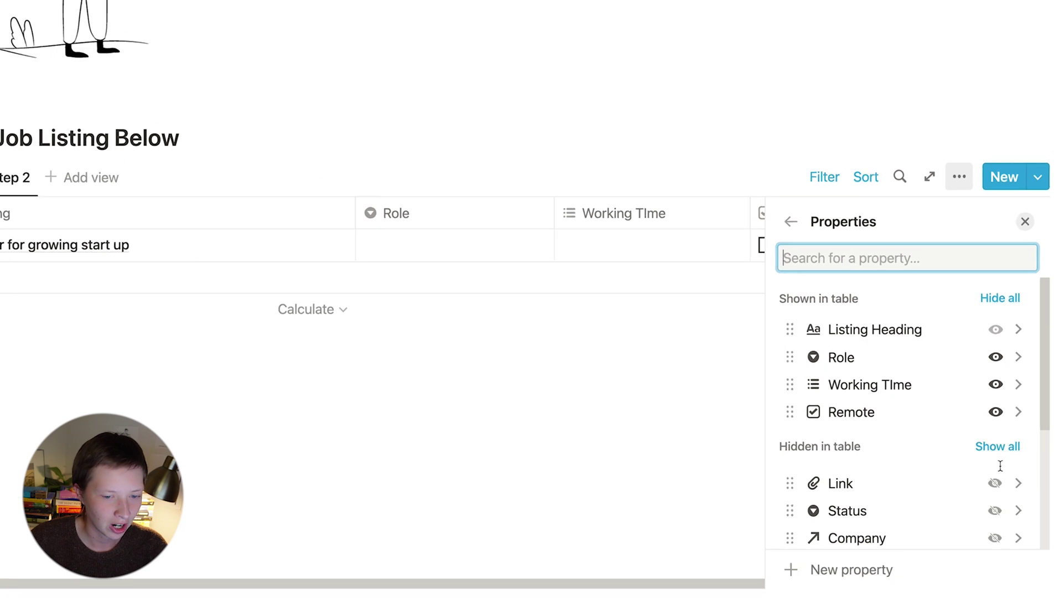
{"action": "left_click", "coordinate": [600, 356]}
Set the new listing's Role to Product Manager and Working TIme to Full Time, and mark it as Remote
{"action": "left_click", "coordinate": [524, 282]}
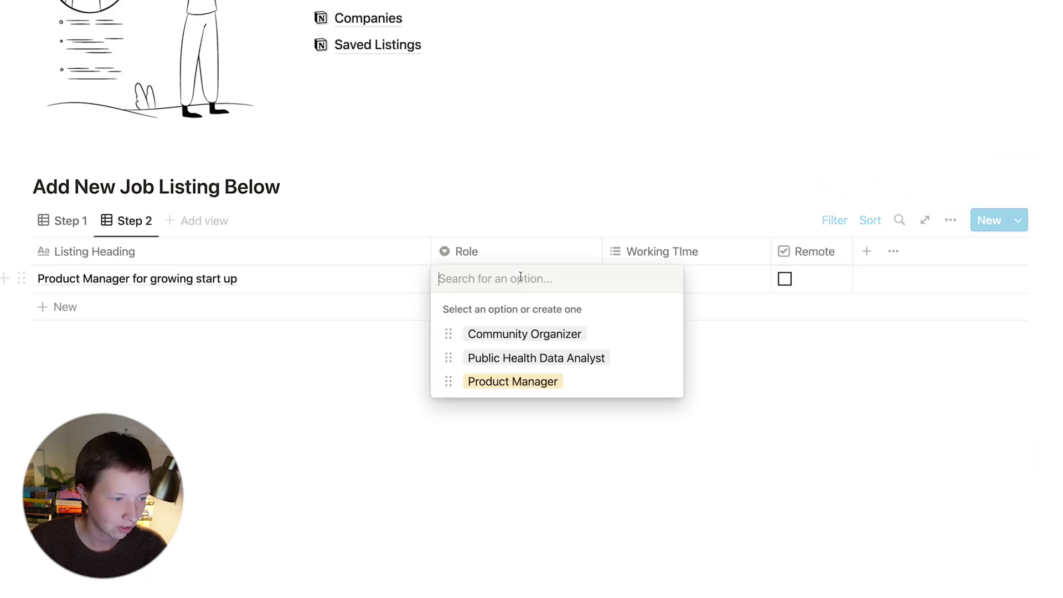
{"action": "left_click", "coordinate": [506, 379]}
{"action": "left_click", "coordinate": [709, 281]}
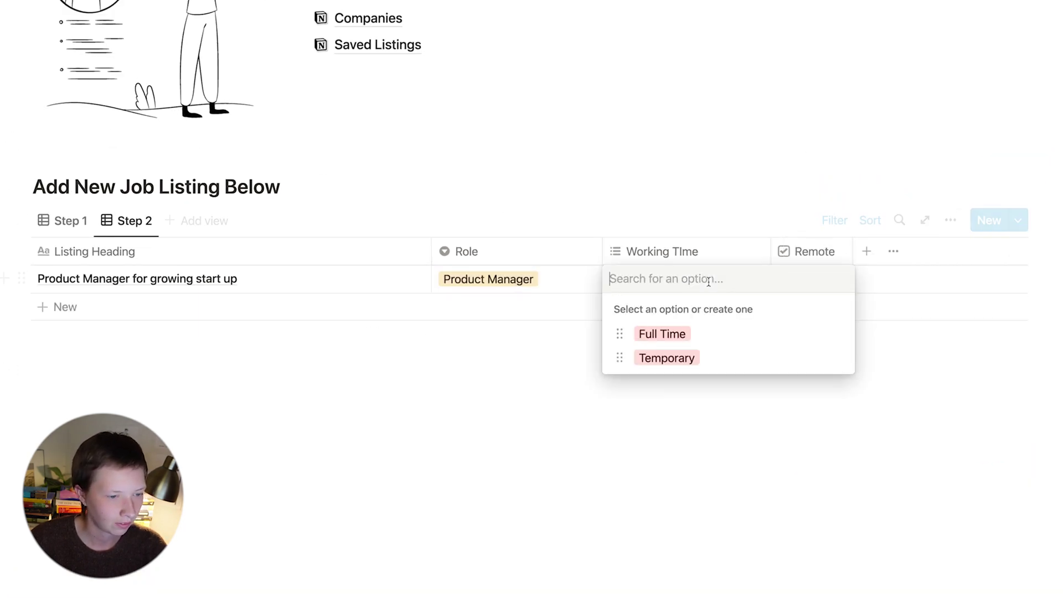
{"action": "left_click", "coordinate": [665, 334]}
{"action": "left_click", "coordinate": [821, 274]}
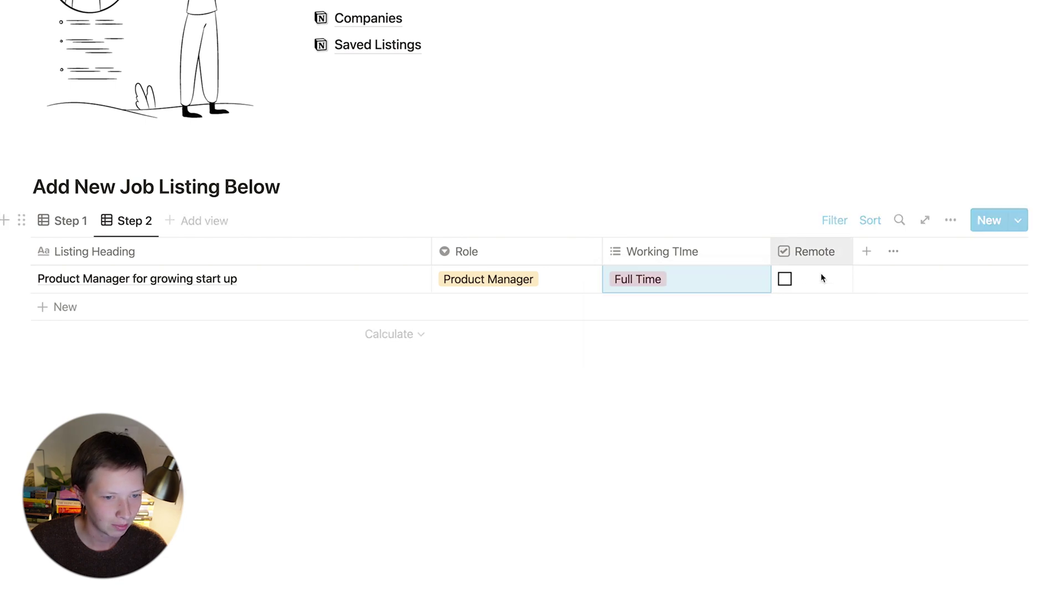
{"action": "left_click", "coordinate": [786, 280]}
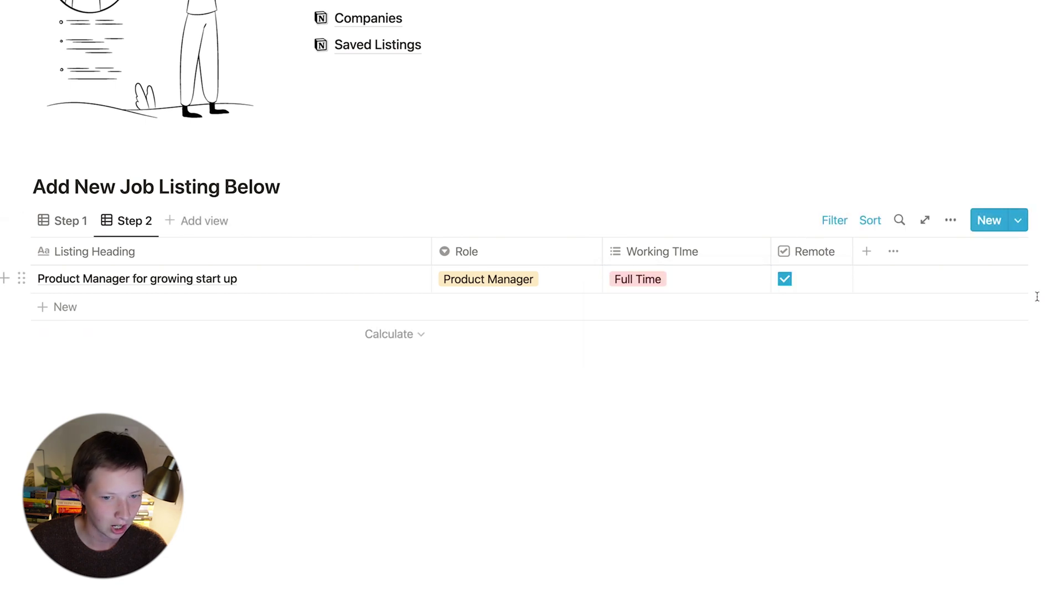
Duplicate the Step 2 view and name the copy Step 3
{"action": "left_click", "coordinate": [114, 224]}
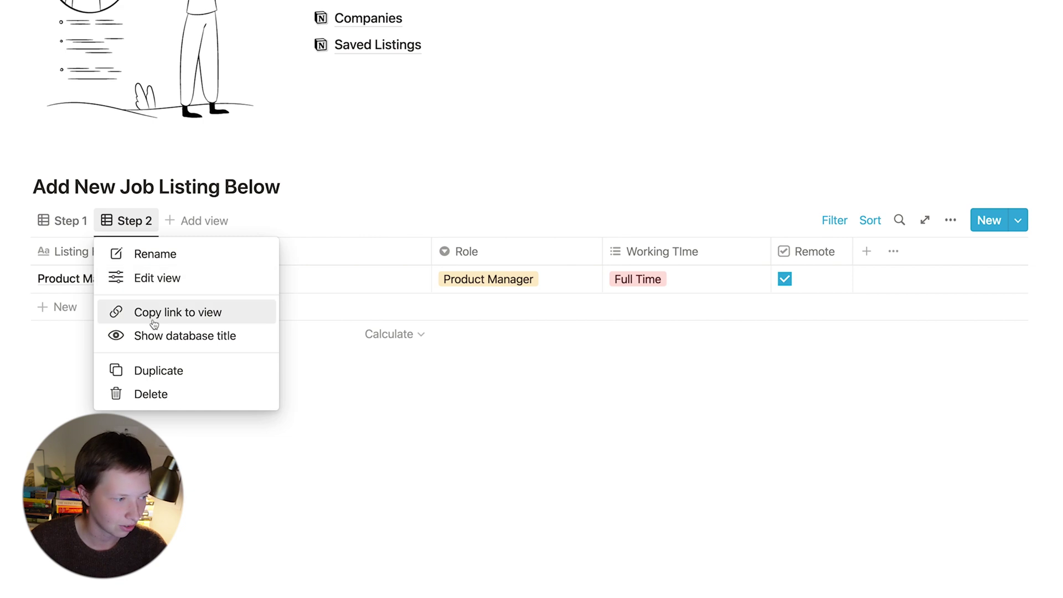
{"action": "left_click", "coordinate": [150, 370]}
{"action": "type", "text": "Step 3"}
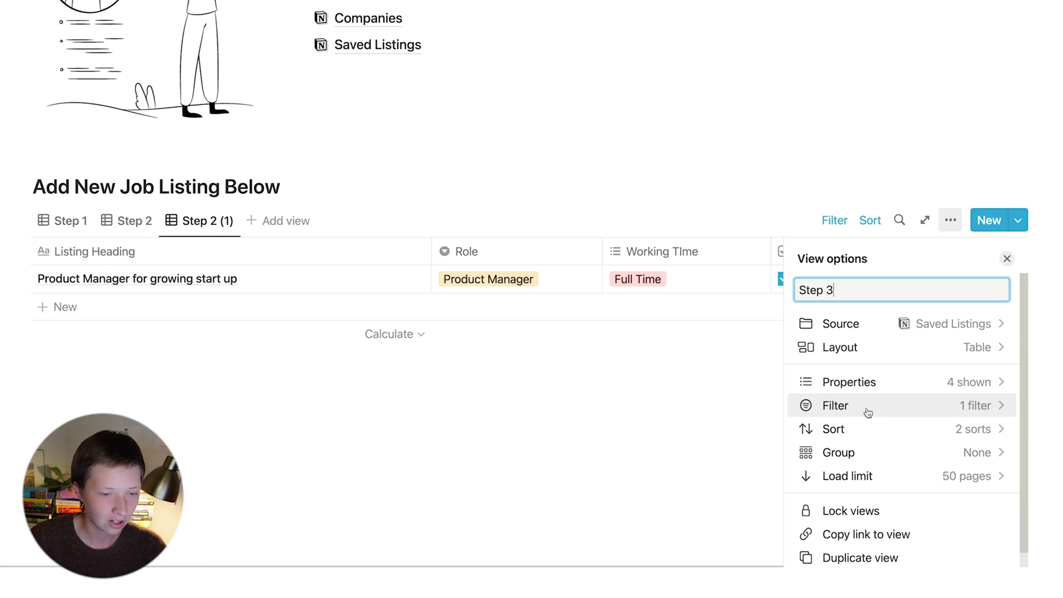
Hide Role, Working TIme and Remote in the Step 3 view and show Description instead
{"action": "left_click", "coordinate": [902, 393]}
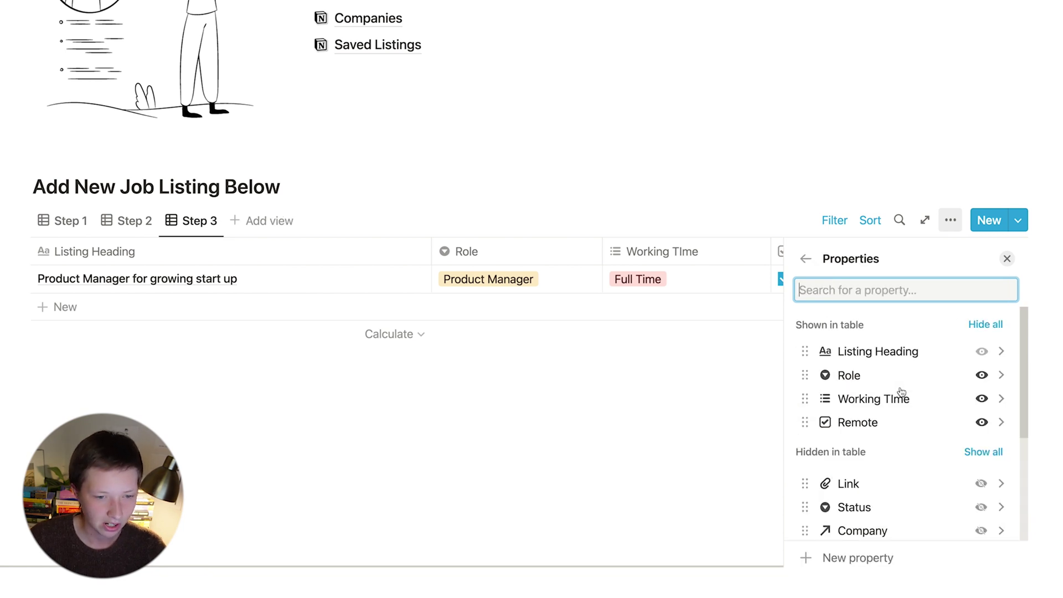
{"action": "left_click", "coordinate": [982, 376]}
{"action": "left_click", "coordinate": [982, 376]}
{"action": "left_click", "coordinate": [982, 377]}
{"action": "scroll", "coordinate": [964, 421], "scroll_direction": "down", "scroll_amount": 2}
{"action": "scroll", "coordinate": [963, 449], "scroll_direction": "down", "scroll_amount": 1}
{"action": "left_click", "coordinate": [984, 487]}
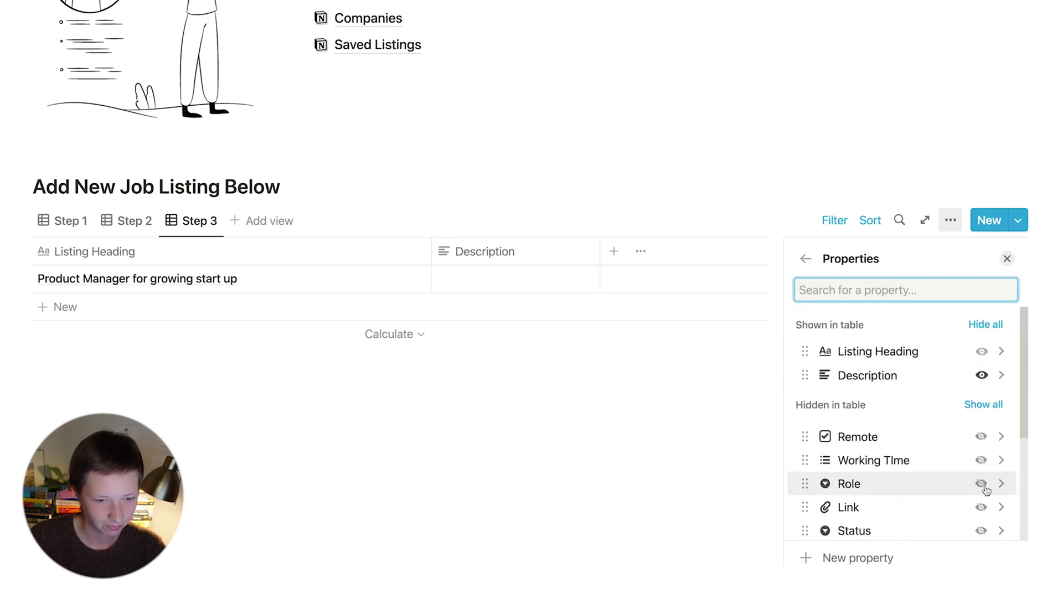
{"action": "left_click", "coordinate": [687, 366]}
Widen the Description column in the Step 3 table
{"action": "left_click_drag", "start_coordinate": [600, 256], "coordinate": [926, 252]}
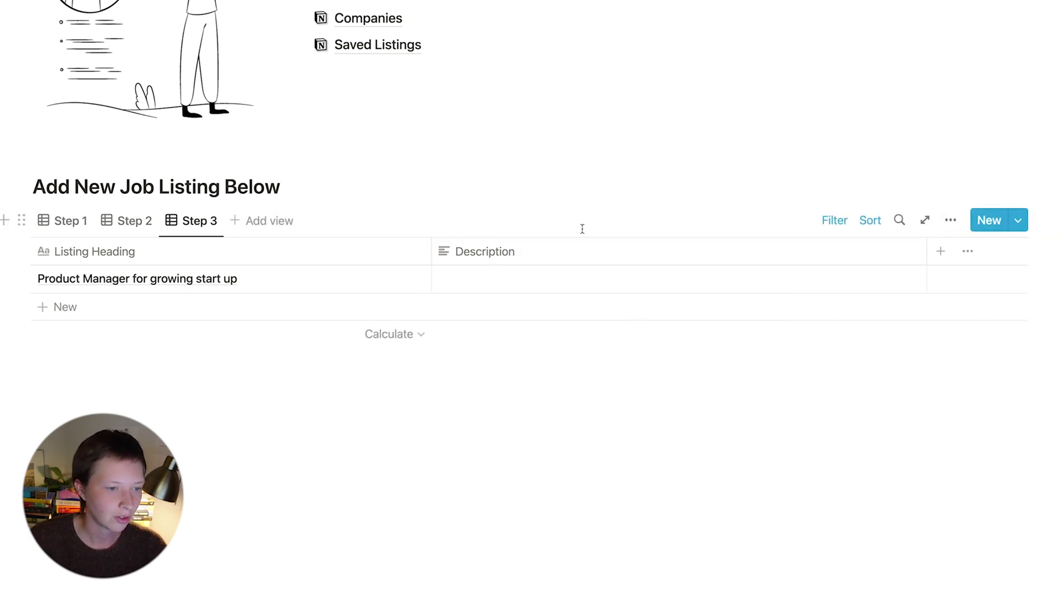
{"action": "left_click", "coordinate": [536, 255]}
{"action": "left_click", "coordinate": [590, 481]}
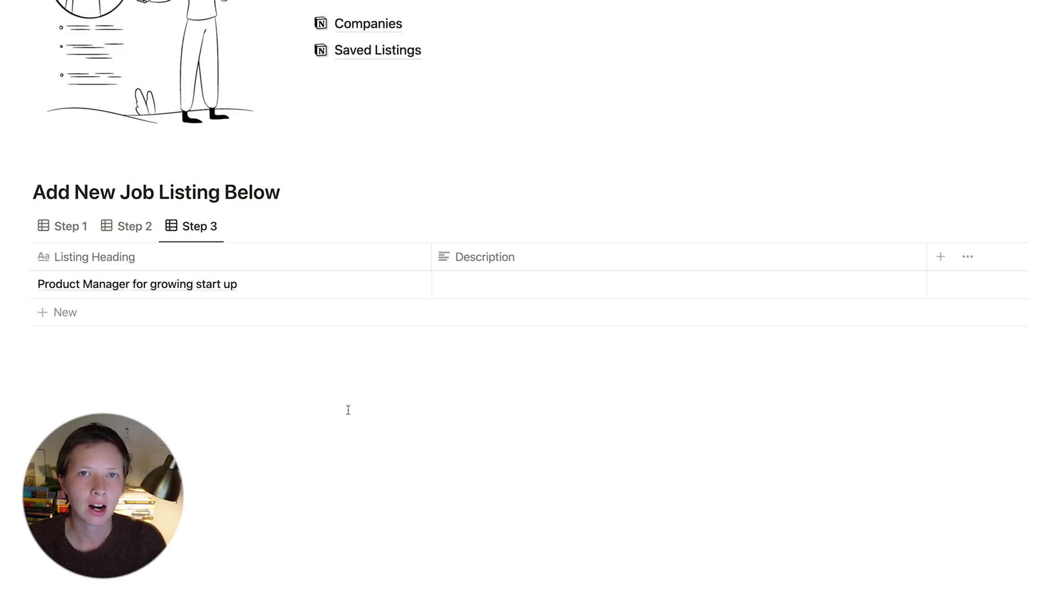
Review the Step 1 and Step 3 views and add another table view that uses Companies as its source
{"action": "scroll", "coordinate": [349, 410], "scroll_direction": "up", "scroll_amount": 1}
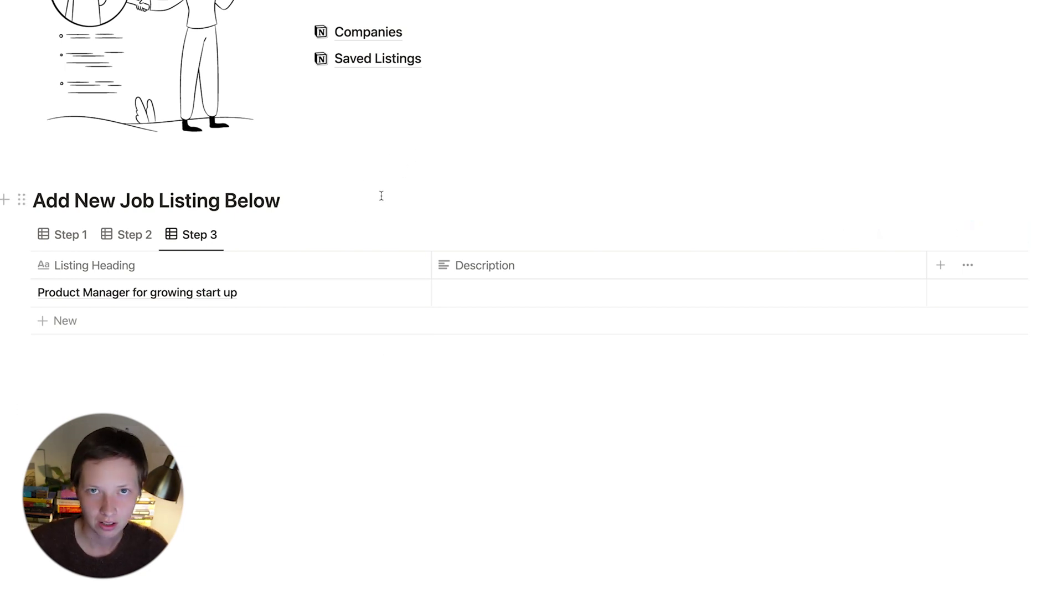
{"action": "left_click", "coordinate": [68, 234]}
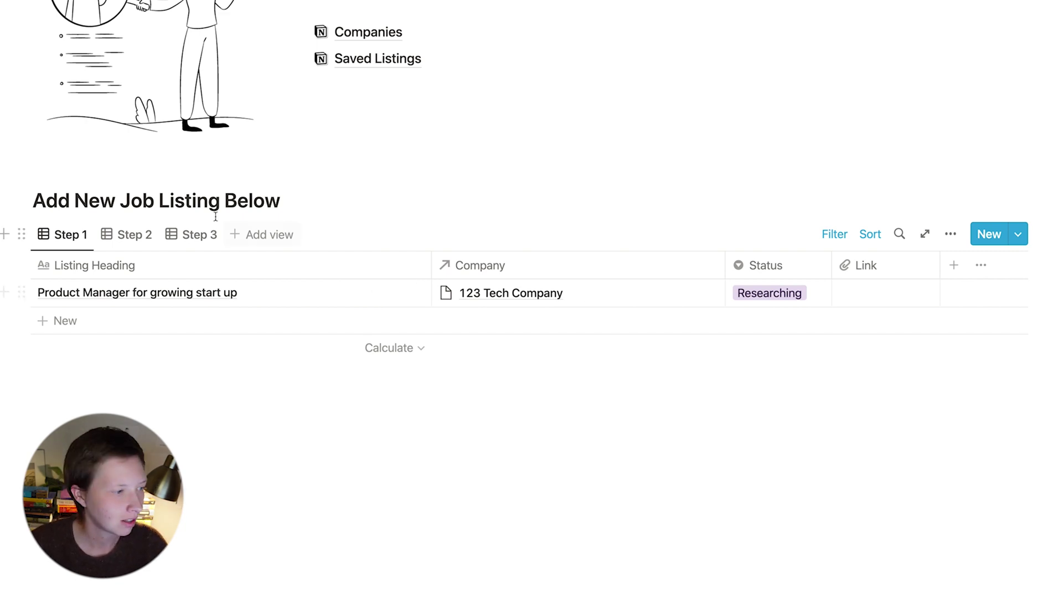
{"action": "left_click", "coordinate": [198, 237]}
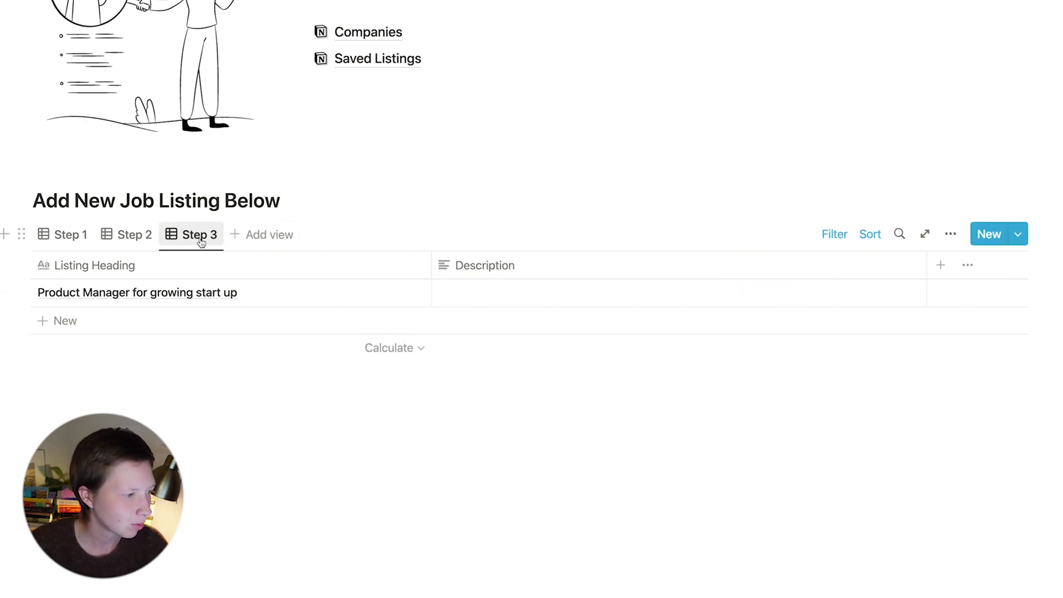
{"action": "left_click", "coordinate": [272, 237]}
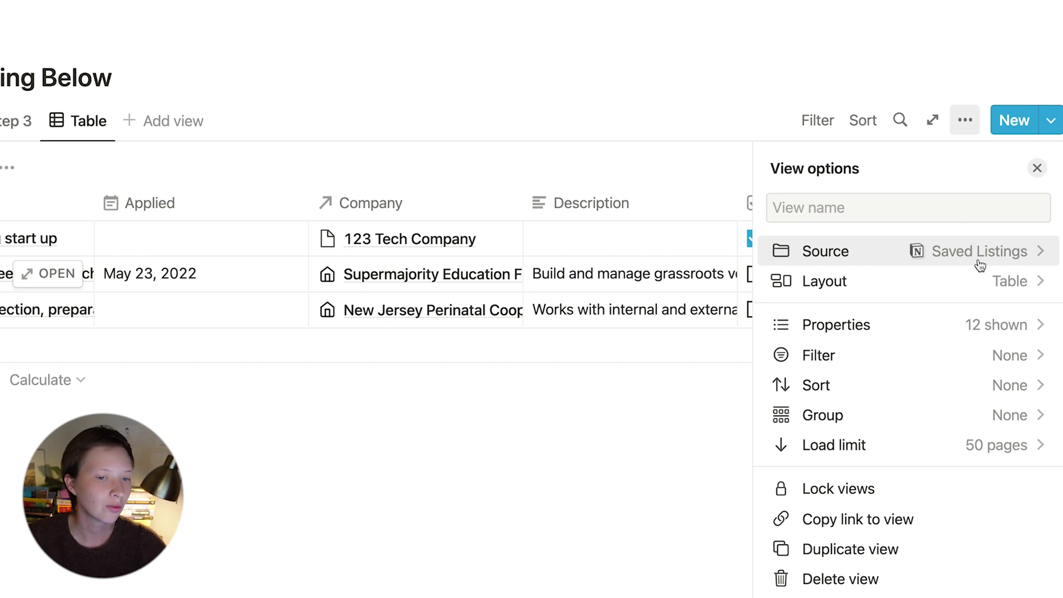
{"action": "left_click", "coordinate": [981, 266]}
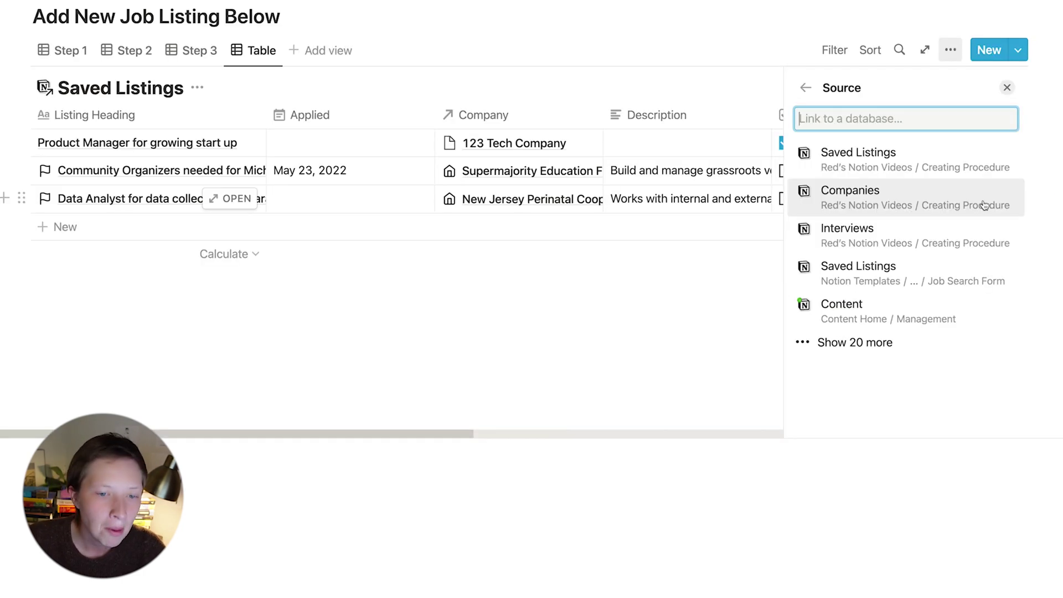
{"action": "left_click", "coordinate": [984, 205]}
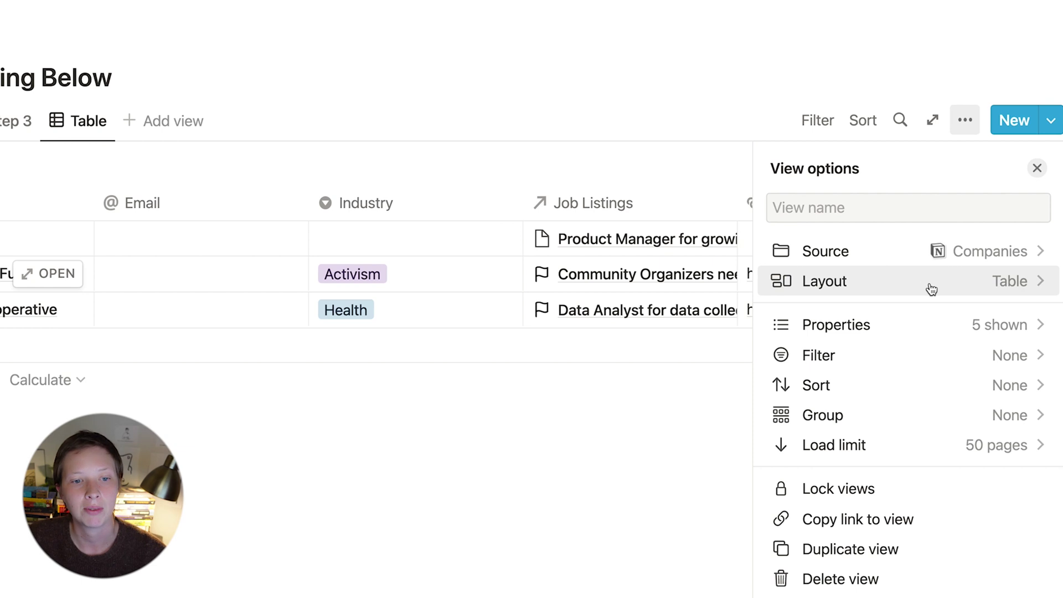
{"action": "left_click", "coordinate": [957, 287]}
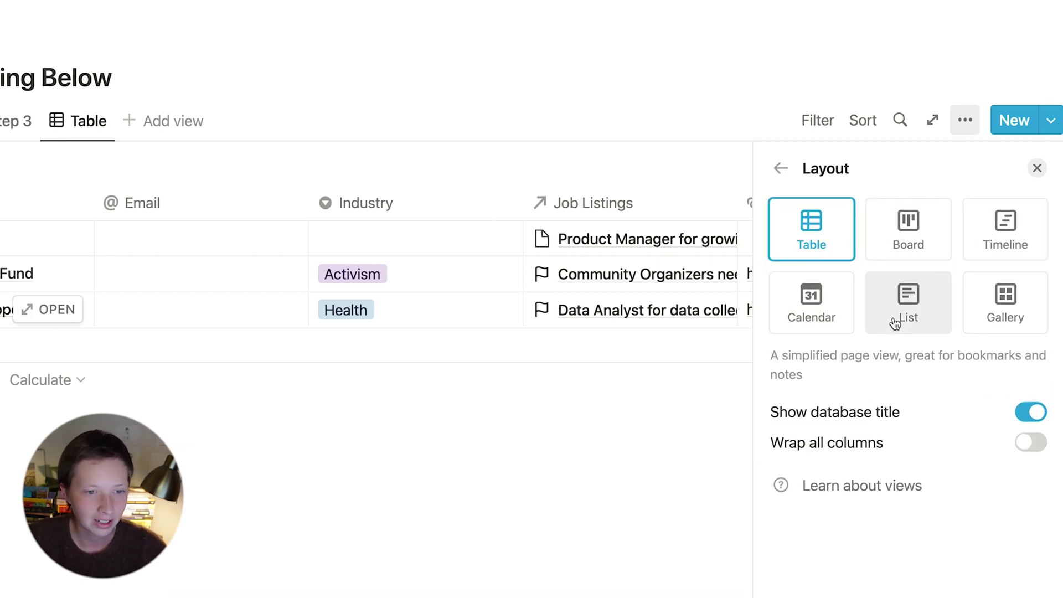
{"action": "left_click", "coordinate": [784, 169]}
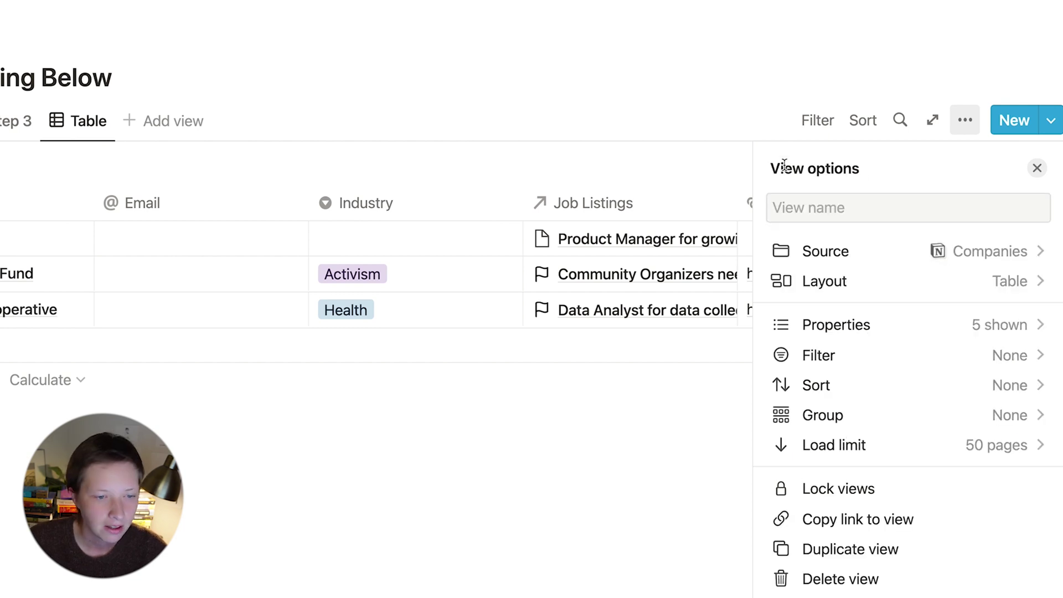
Hide Job Listings in the Companies table view and resize its columns, making Industry narrower and Name wider
{"action": "left_click", "coordinate": [953, 334]}
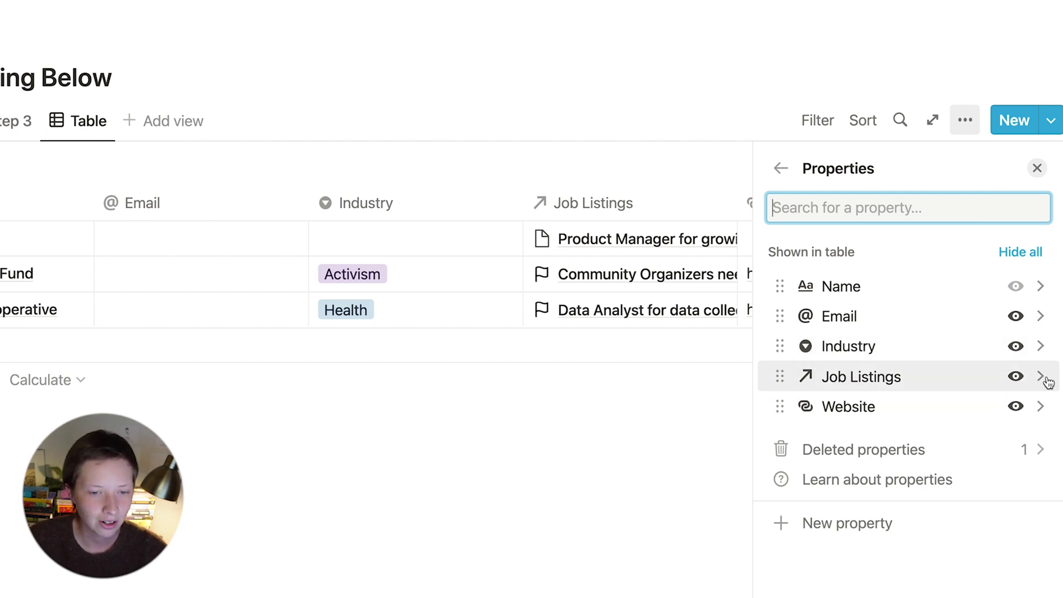
{"action": "left_click", "coordinate": [1016, 379]}
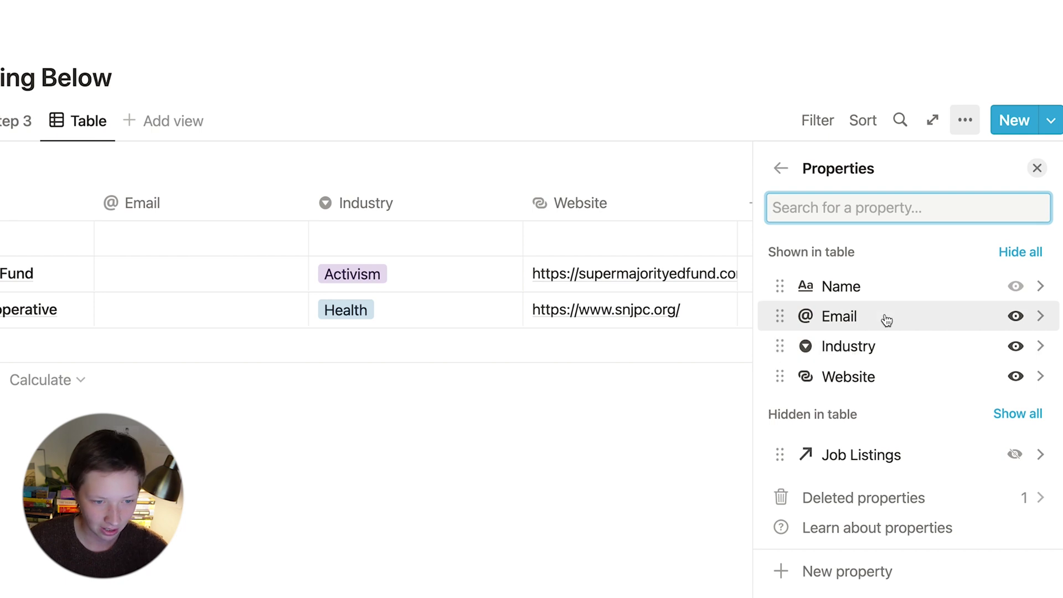
{"action": "left_click", "coordinate": [572, 471]}
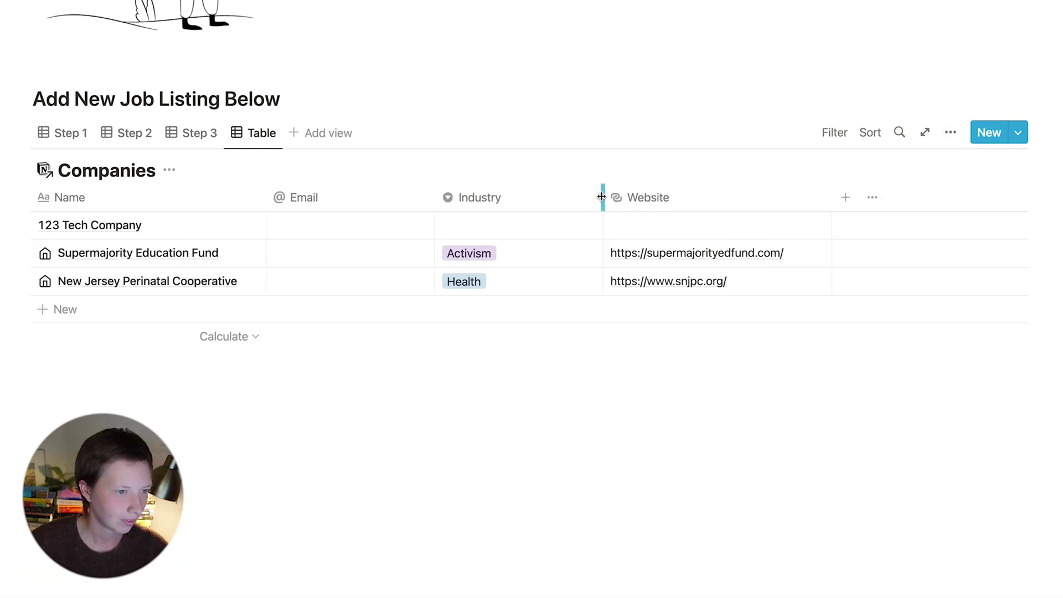
{"action": "left_click_drag", "start_coordinate": [602, 197], "coordinate": [520, 201]}
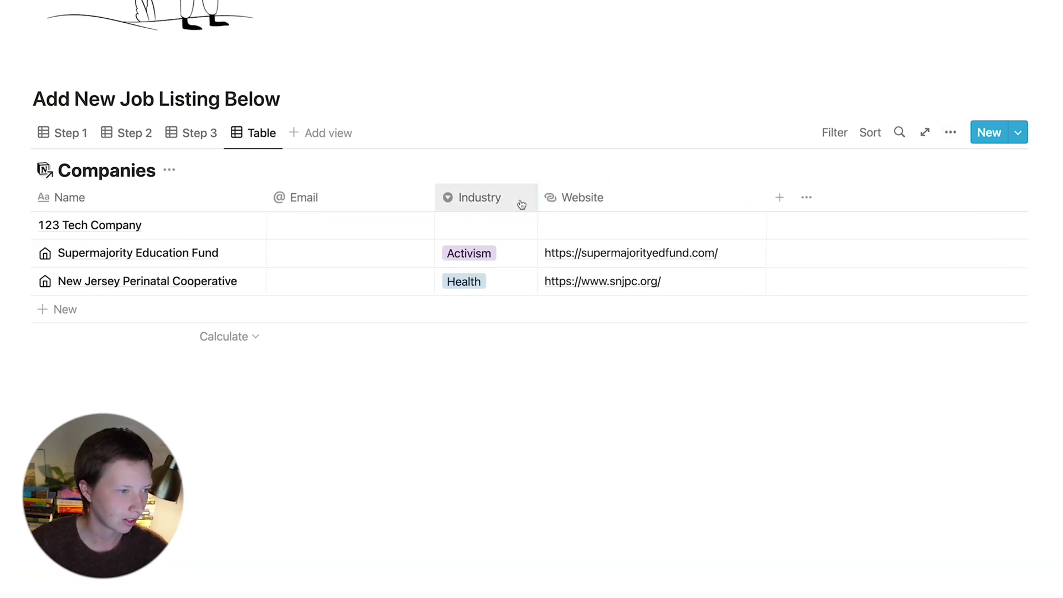
{"action": "left_click_drag", "start_coordinate": [265, 197], "coordinate": [463, 189]}
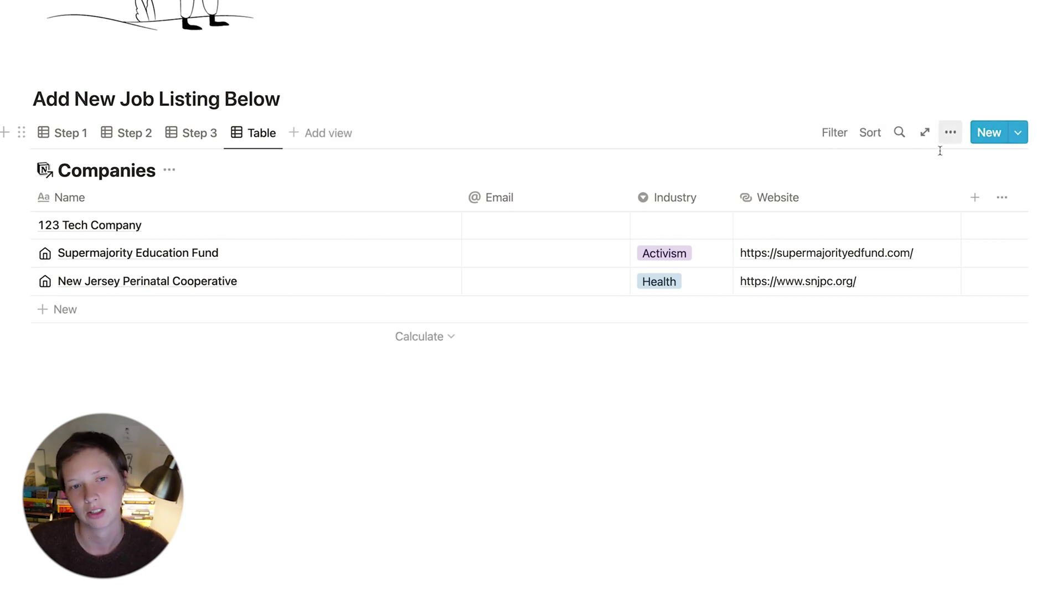
Add a new property named Focus to the Companies table and set its type to Rollup
{"action": "left_click", "coordinate": [950, 132]}
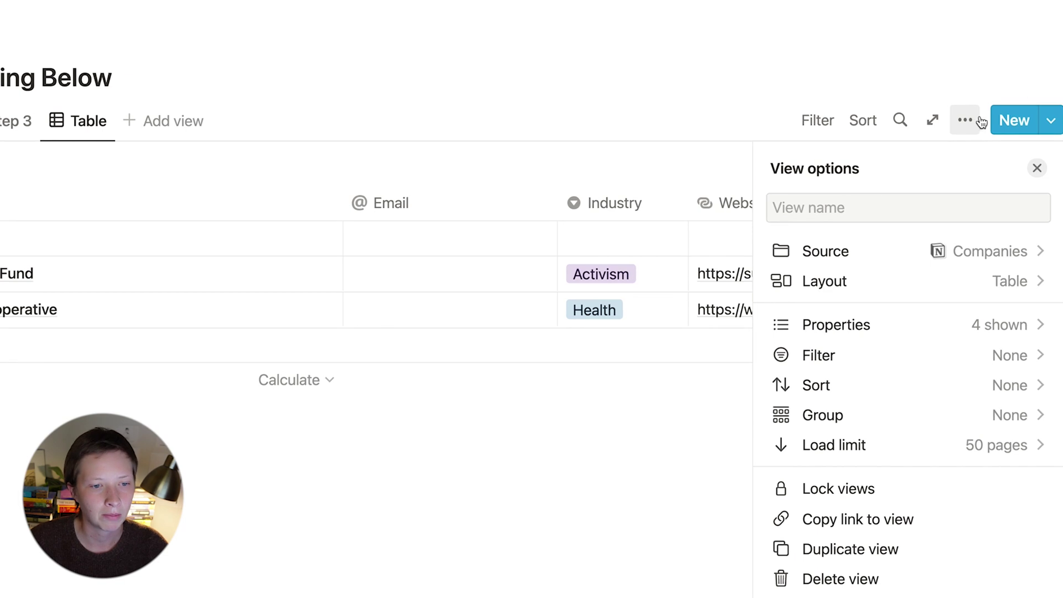
{"action": "left_click", "coordinate": [959, 336]}
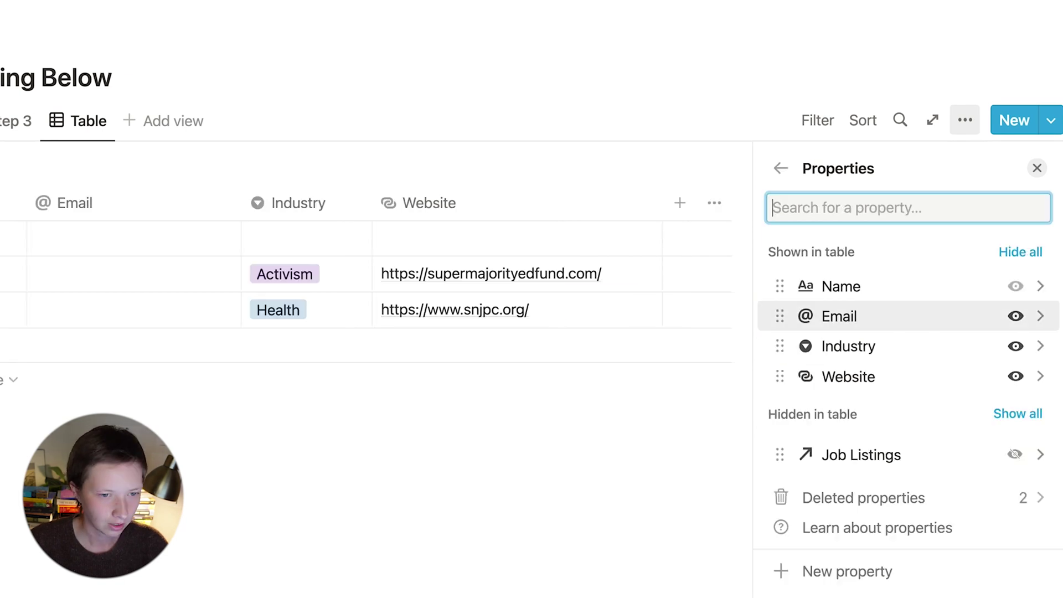
{"action": "left_click", "coordinate": [869, 573]}
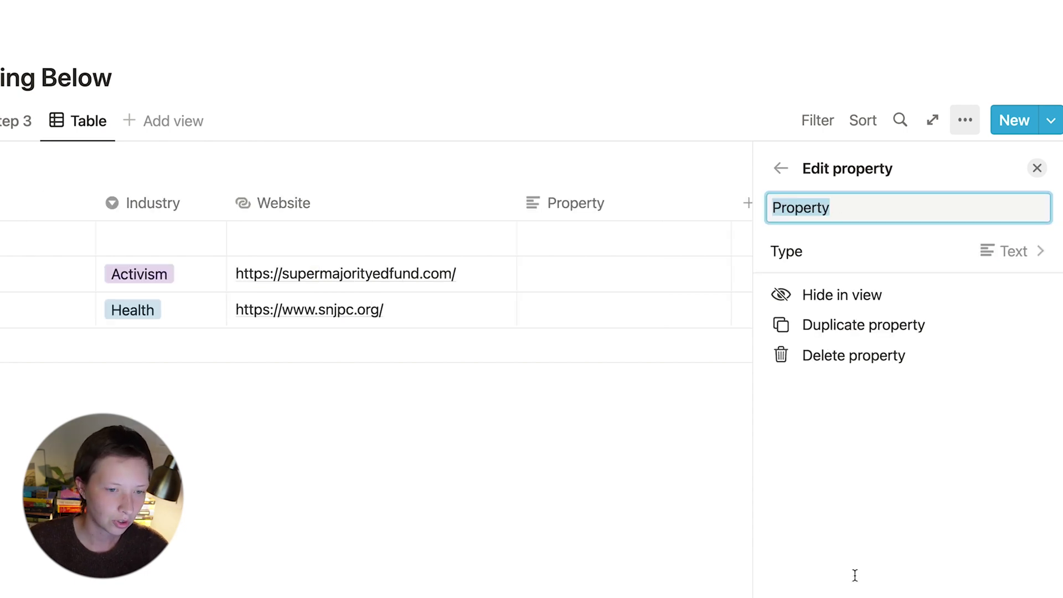
{"action": "type", "text": "Foc"}
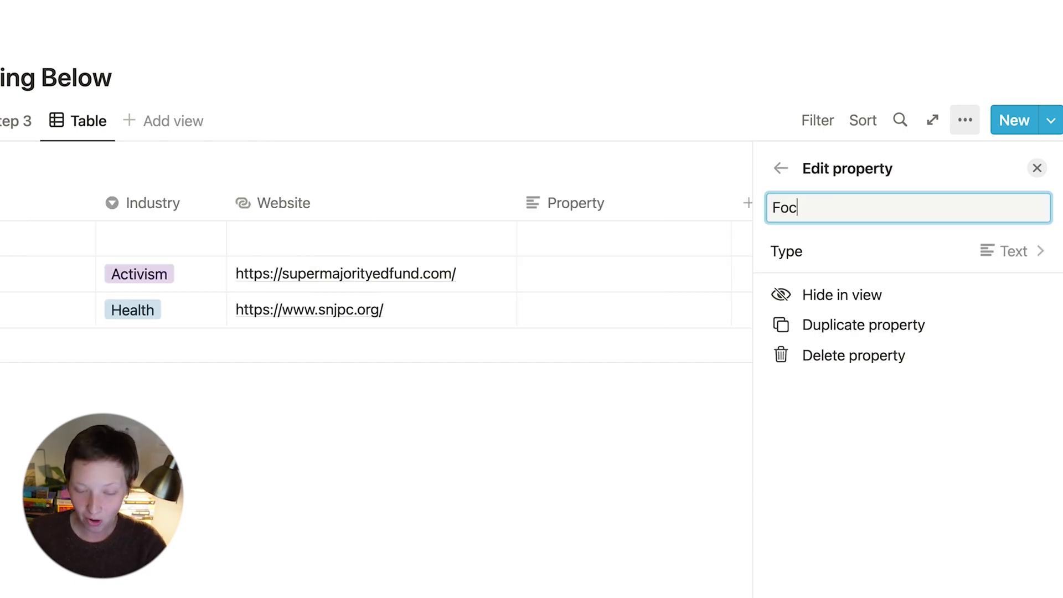
{"action": "type", "text": "us"}
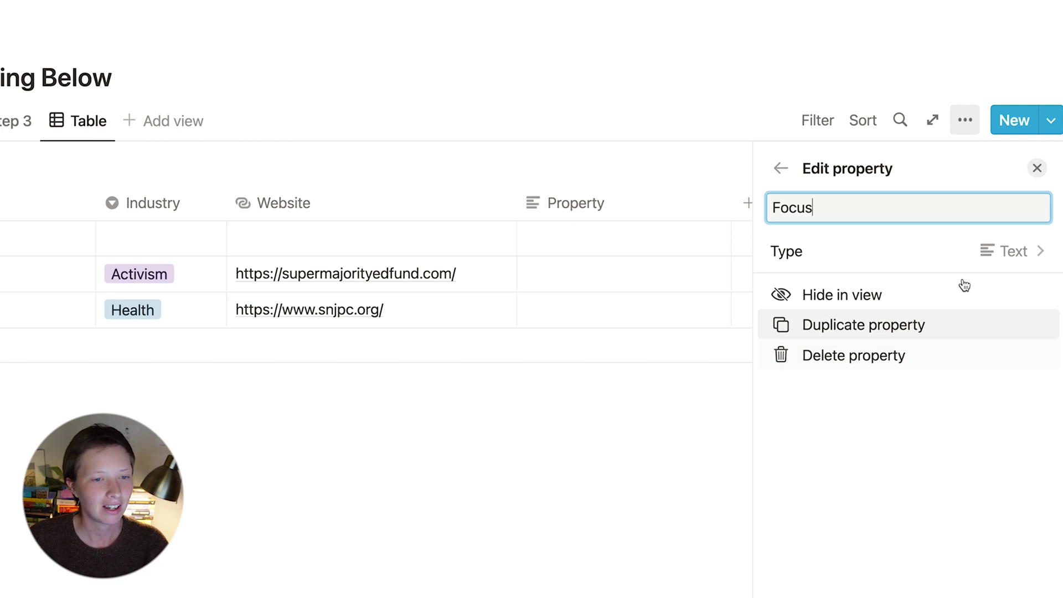
{"action": "left_click", "coordinate": [937, 258]}
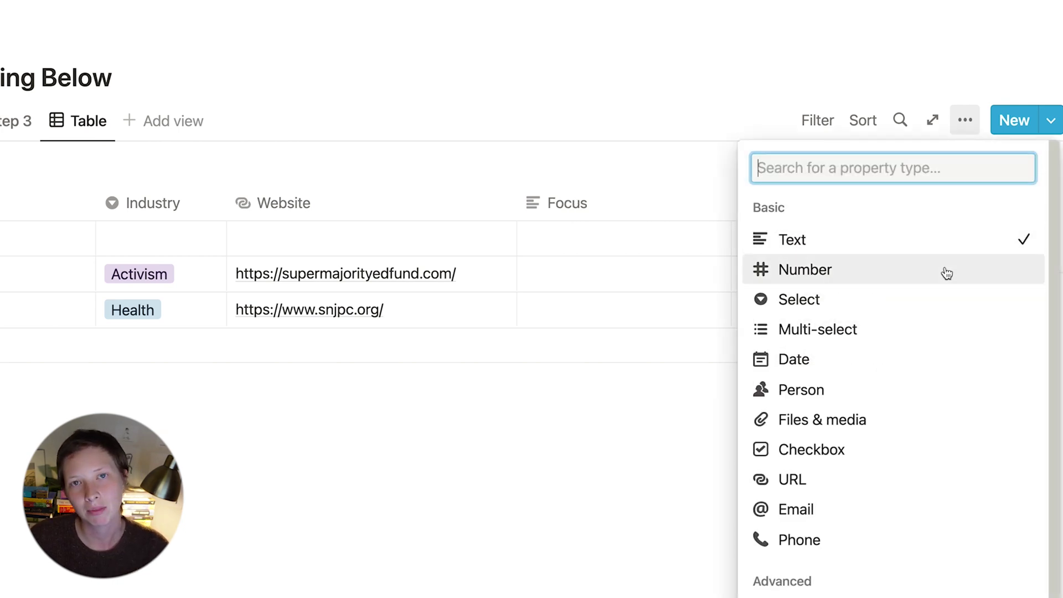
{"action": "scroll", "coordinate": [938, 525], "scroll_direction": "down", "scroll_amount": 5}
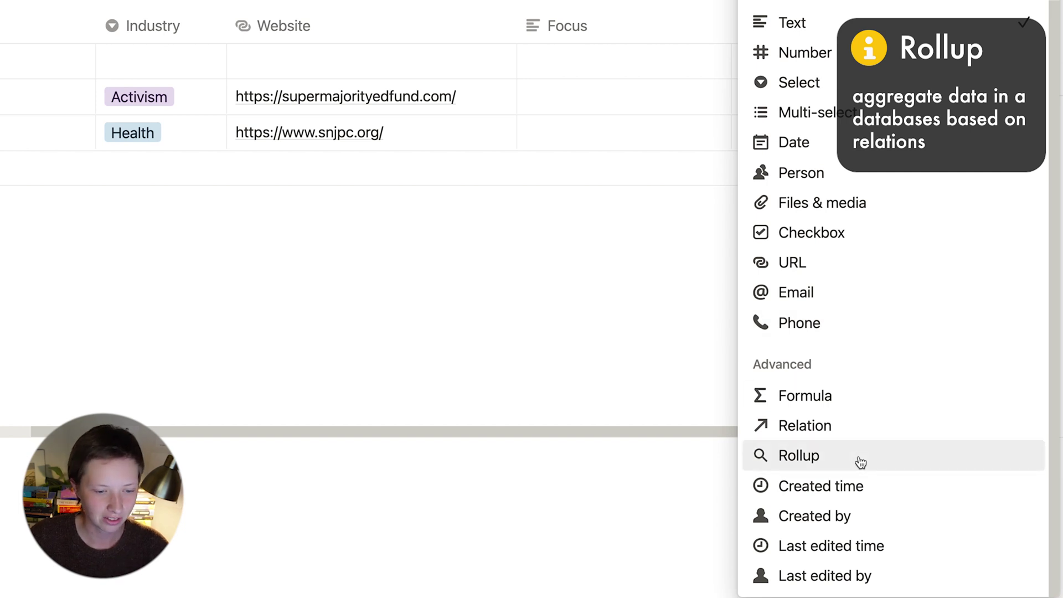
{"action": "left_click", "coordinate": [860, 462]}
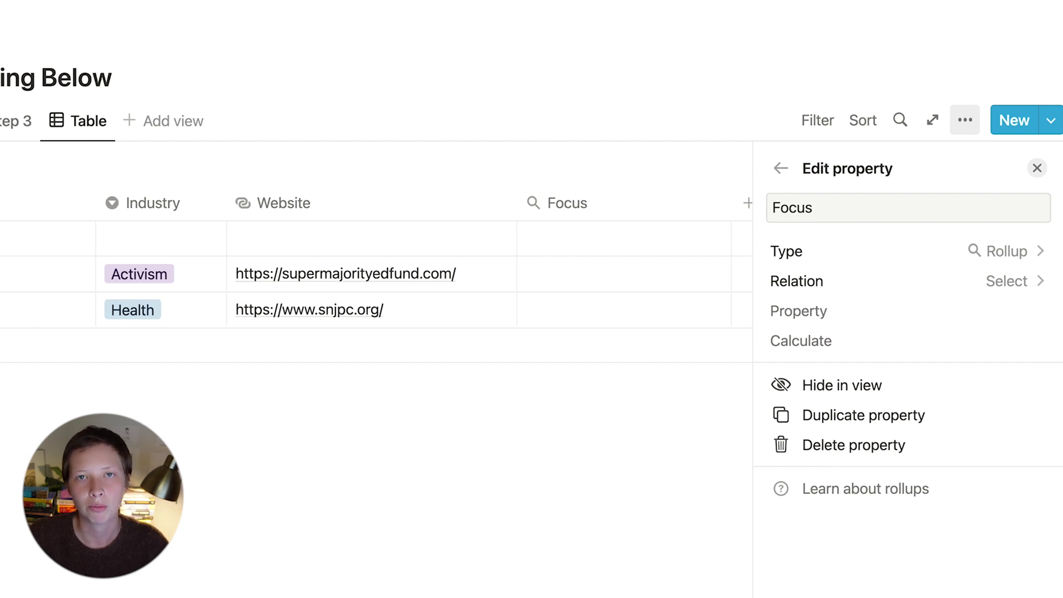
Configure the Focus rollup to pull the Focus property through the Job Listings relation and hide it in the Companies view
{"action": "left_click", "coordinate": [965, 294]}
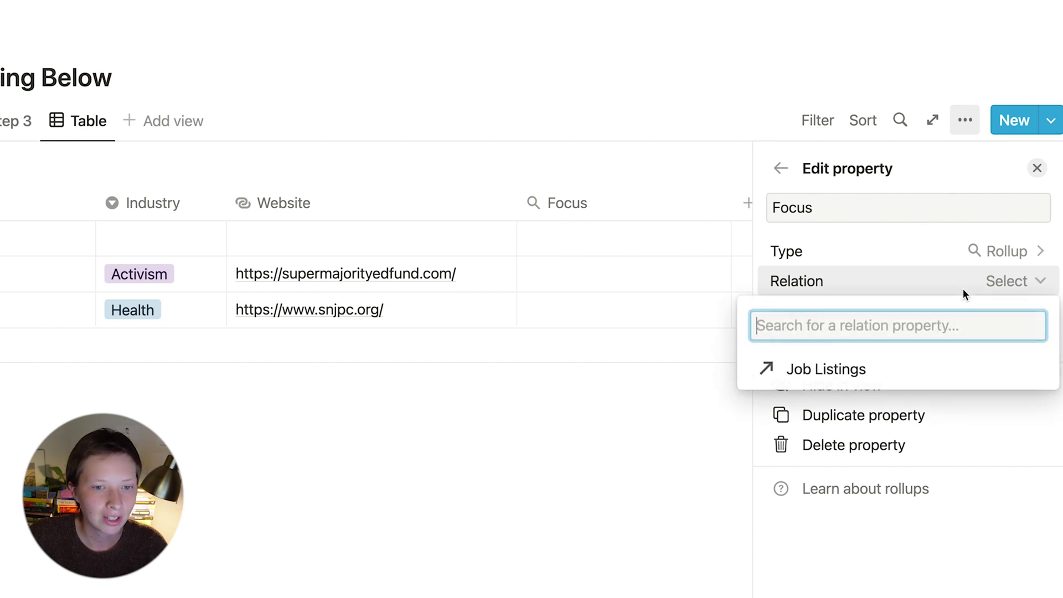
{"action": "left_click", "coordinate": [881, 382]}
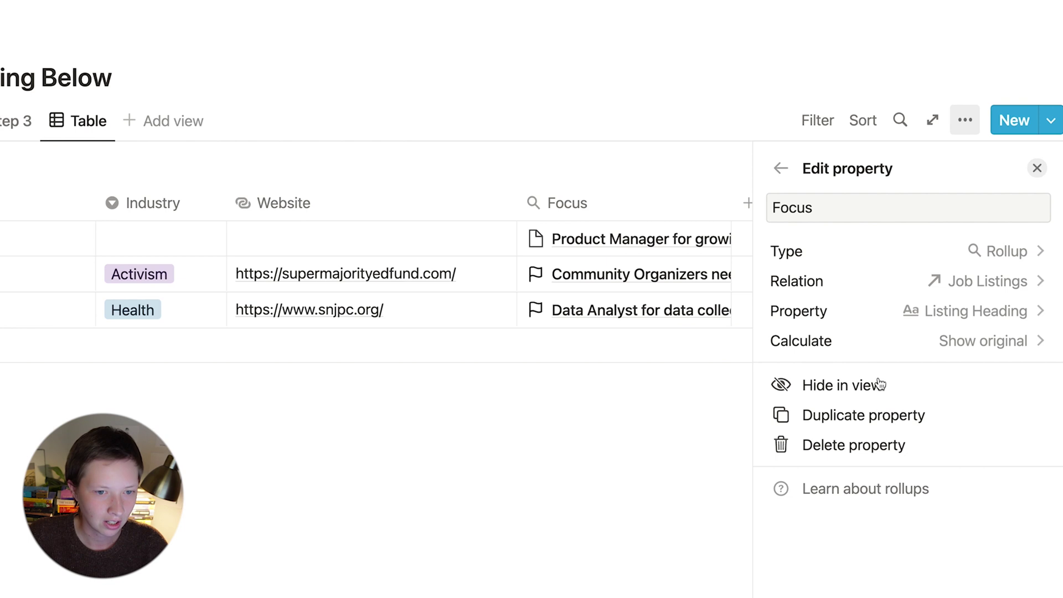
{"action": "left_click", "coordinate": [1008, 308]}
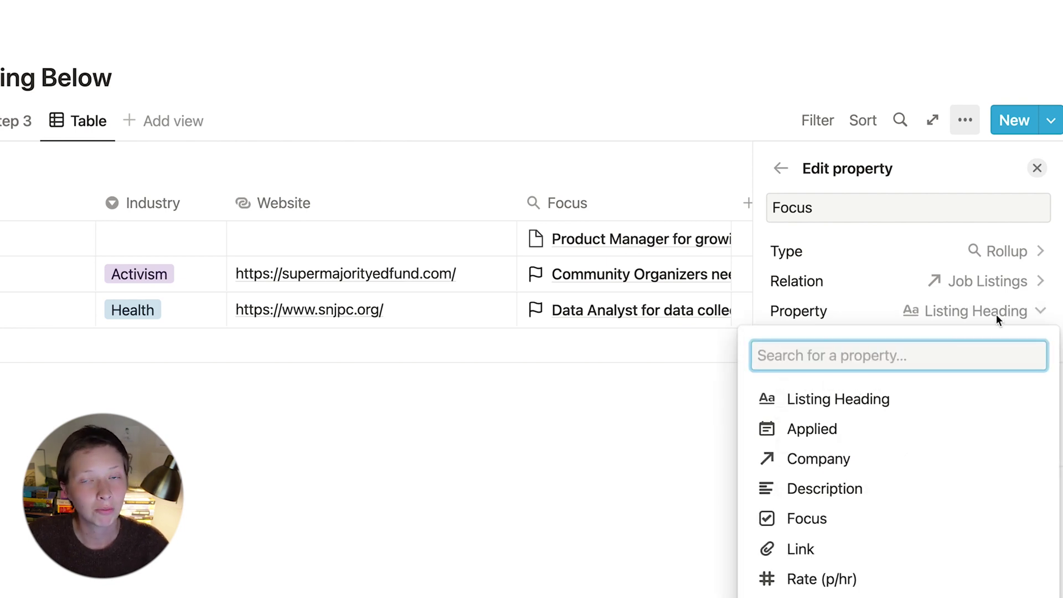
{"action": "left_click", "coordinate": [875, 530]}
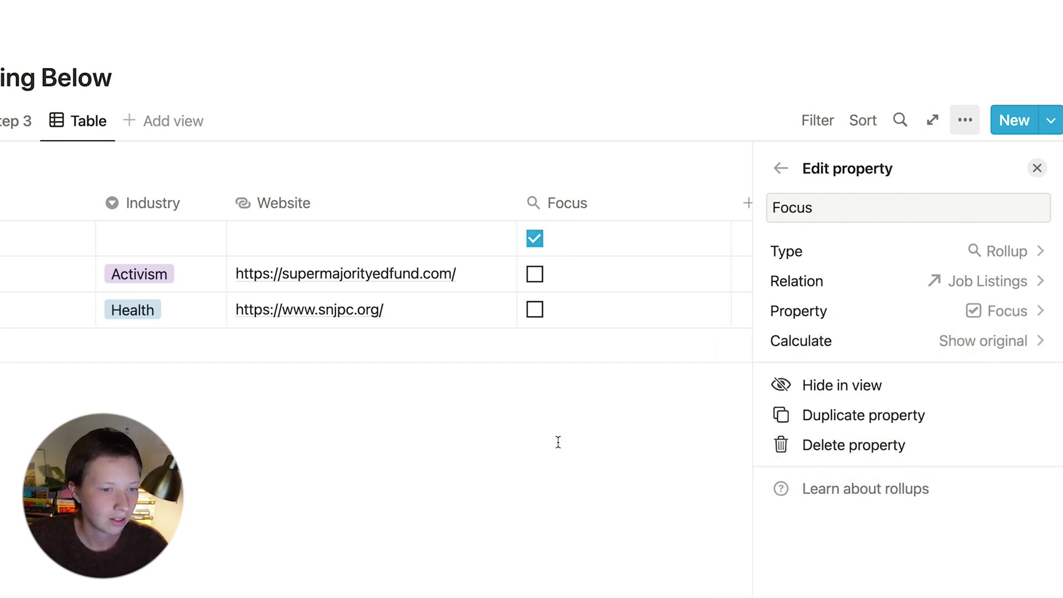
{"action": "left_click", "coordinate": [924, 386]}
{"action": "key", "text": "Escape"}
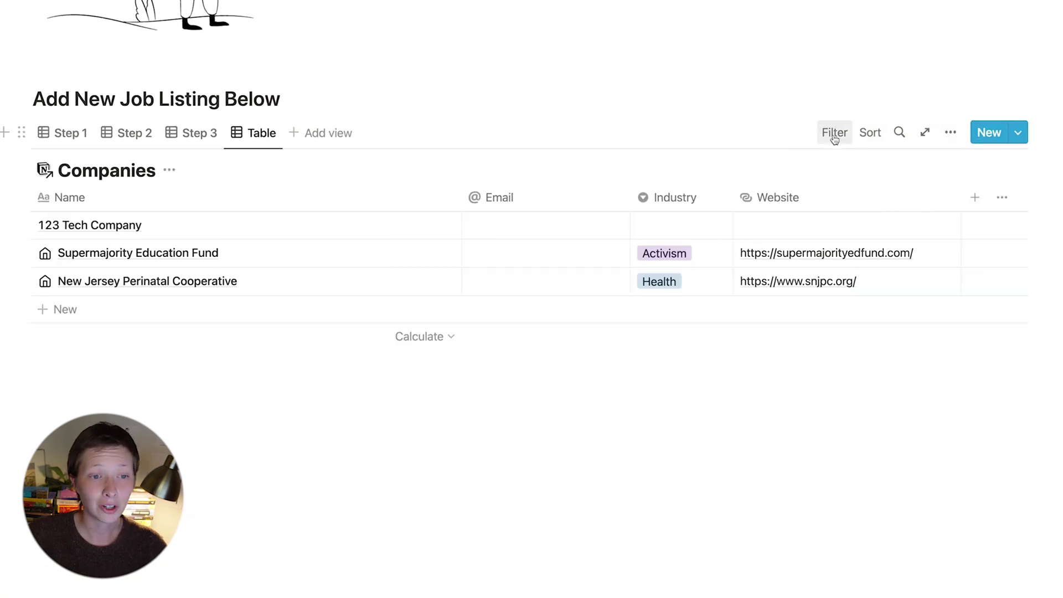
Filter the Companies view to rows where Focus is Checked and collapse the filter bar
{"action": "left_click", "coordinate": [834, 137]}
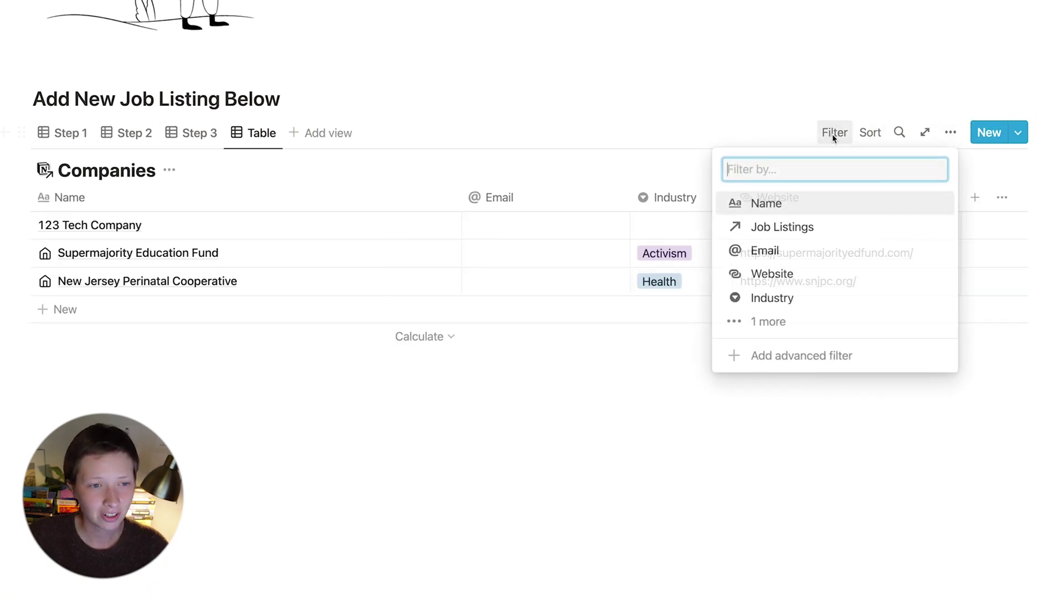
{"action": "left_click", "coordinate": [767, 321]}
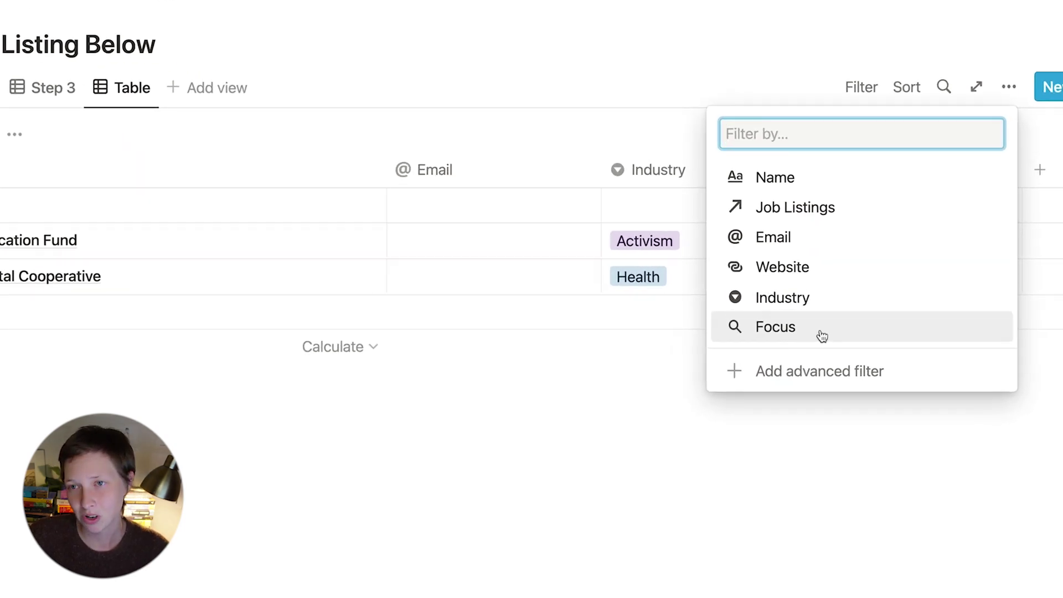
{"action": "left_click", "coordinate": [821, 331]}
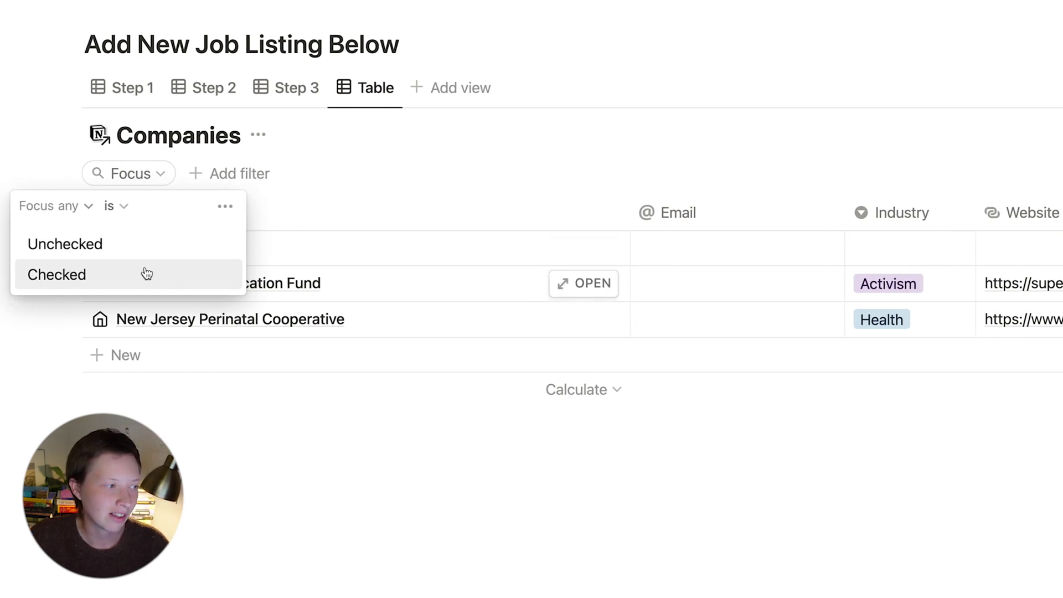
{"action": "left_click", "coordinate": [147, 274]}
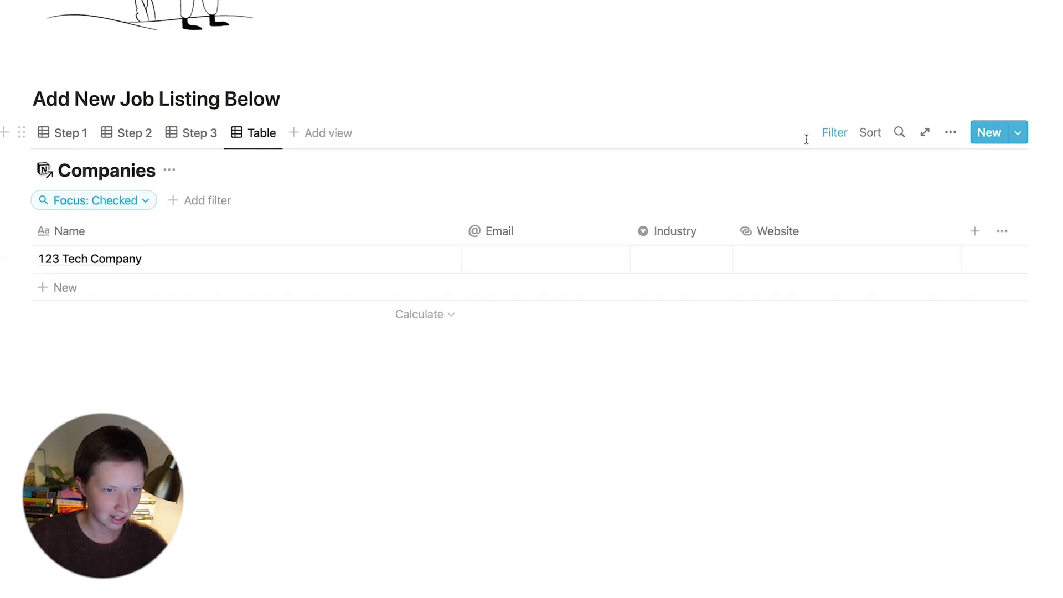
{"action": "left_click", "coordinate": [833, 135]}
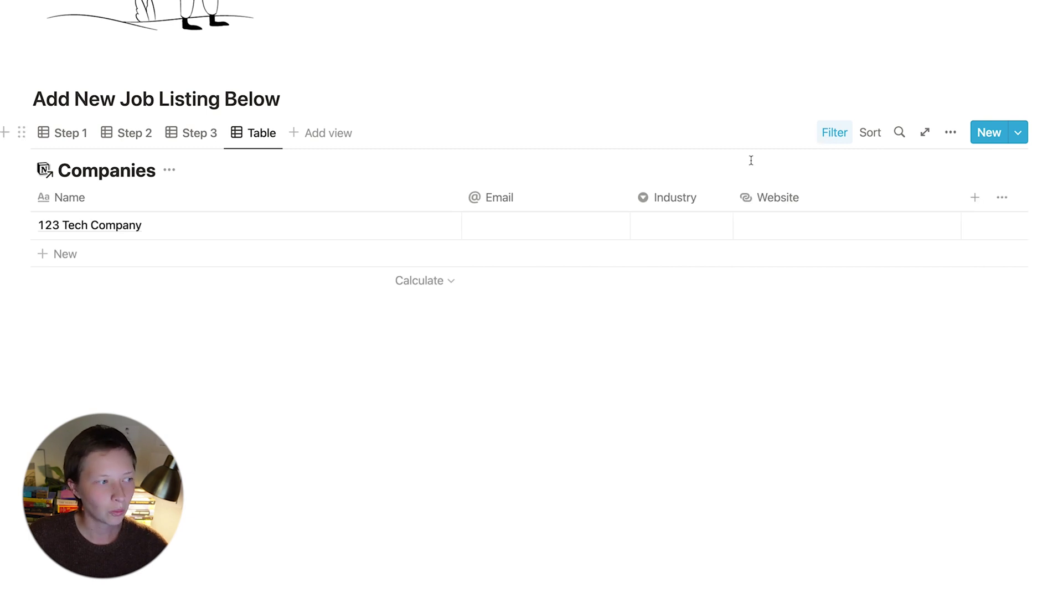
Create the Industry option Technology and assign it to 123 Tech Company
{"action": "left_click", "coordinate": [677, 225]}
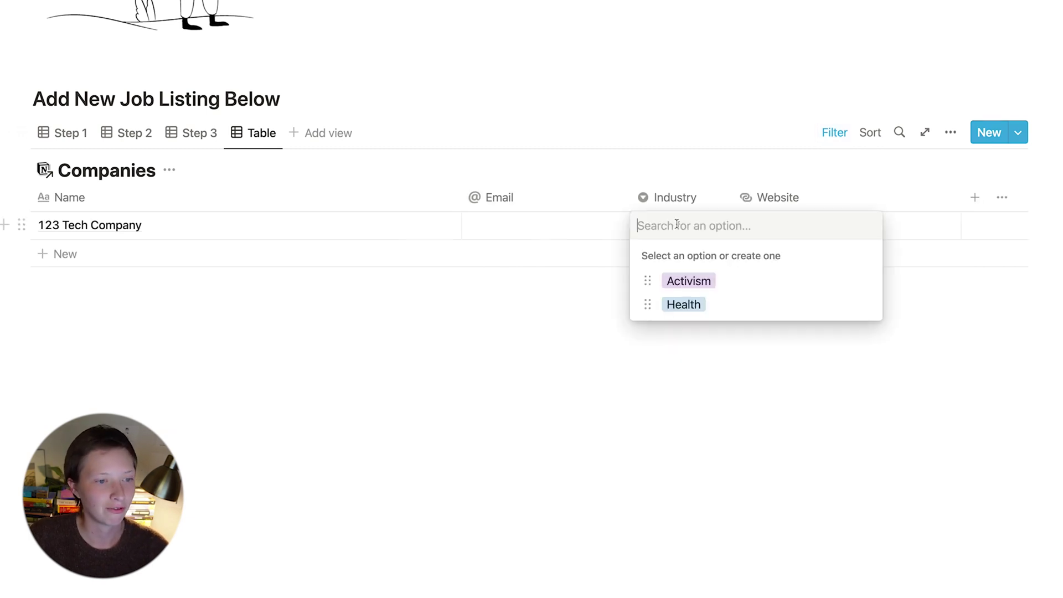
{"action": "type", "text": "T"}
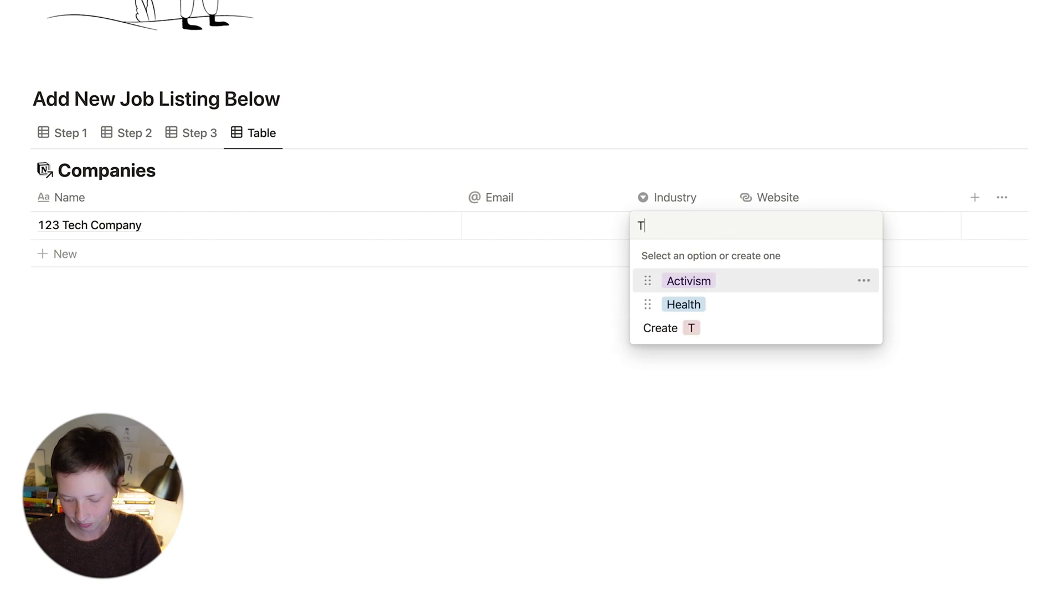
{"action": "type", "text": "echnology"}
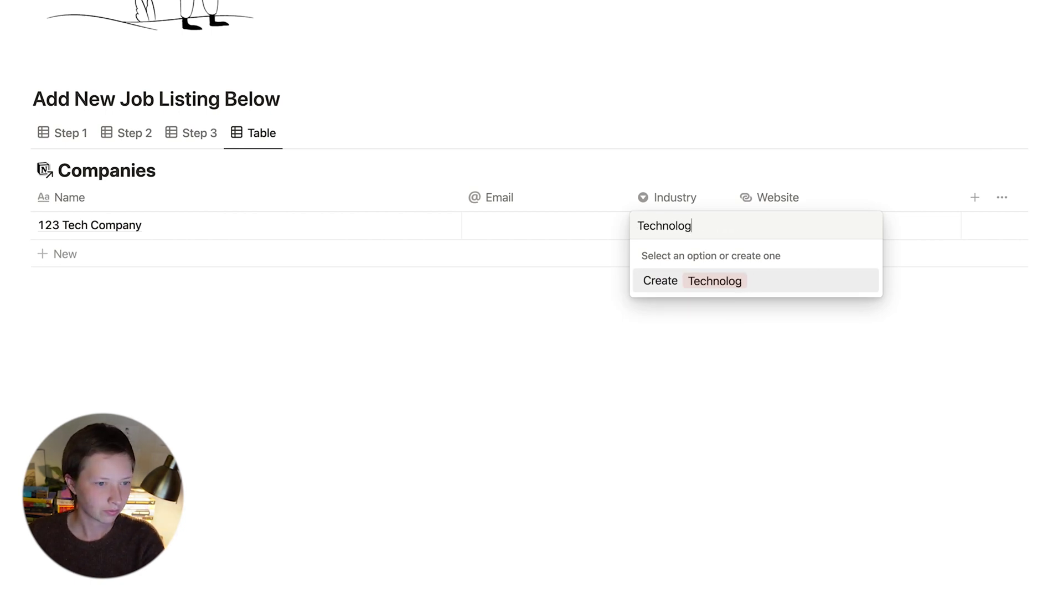
{"action": "key", "text": "Return"}
{"action": "key", "text": "Tab"}
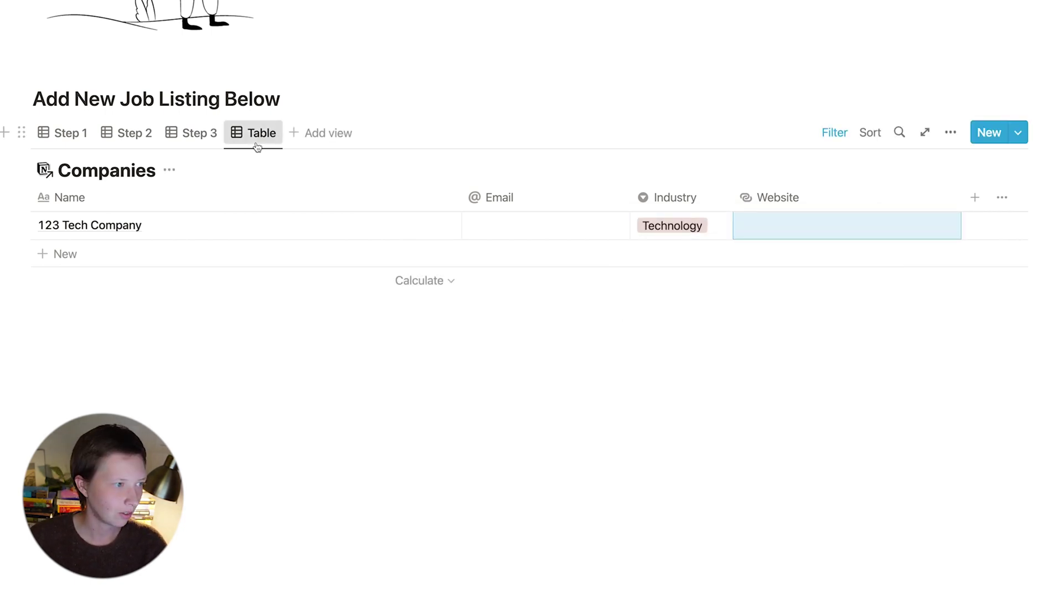
Rename the Companies table view as Step 4
{"action": "left_click", "coordinate": [257, 145]}
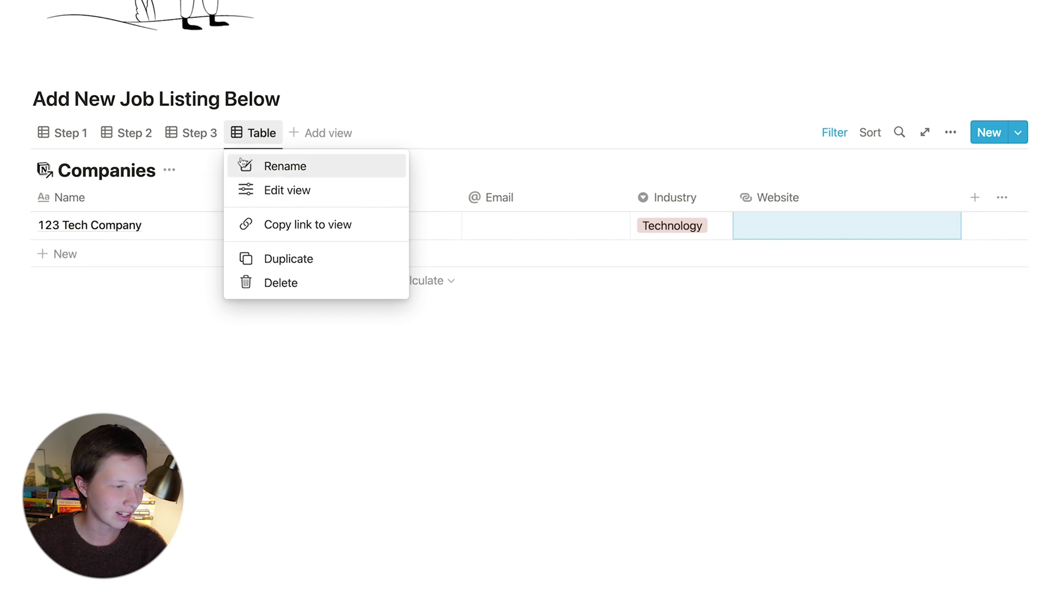
{"action": "left_click", "coordinate": [295, 168]}
{"action": "type", "text": "Step"}
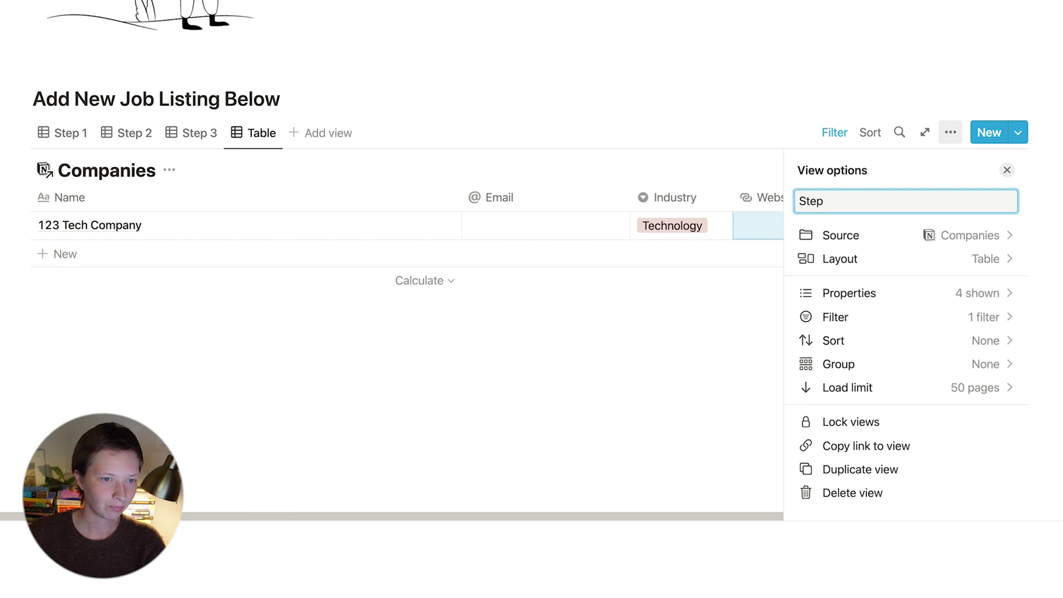
{"action": "type", "text": " 4"}
{"action": "left_click", "coordinate": [316, 68]}
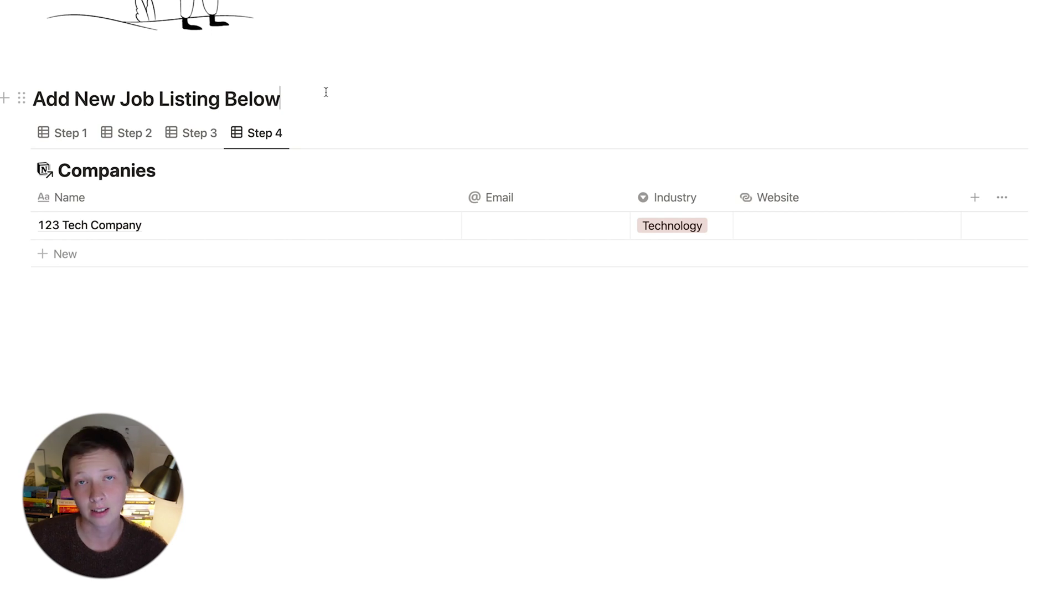
Duplicate the Step 3 view and name the copy Step 5
{"action": "left_click", "coordinate": [189, 143]}
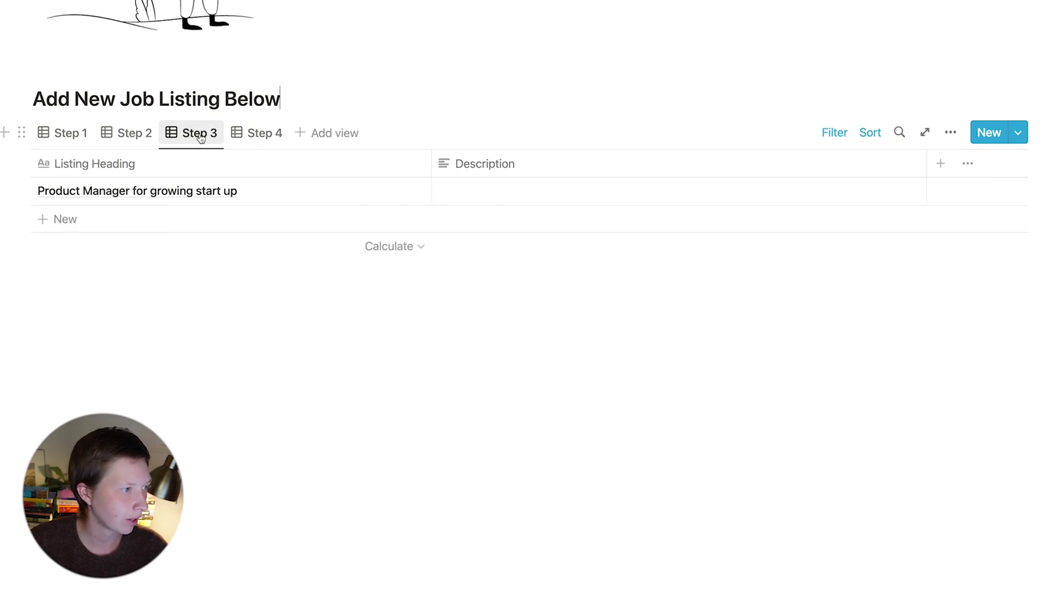
{"action": "left_click", "coordinate": [200, 138]}
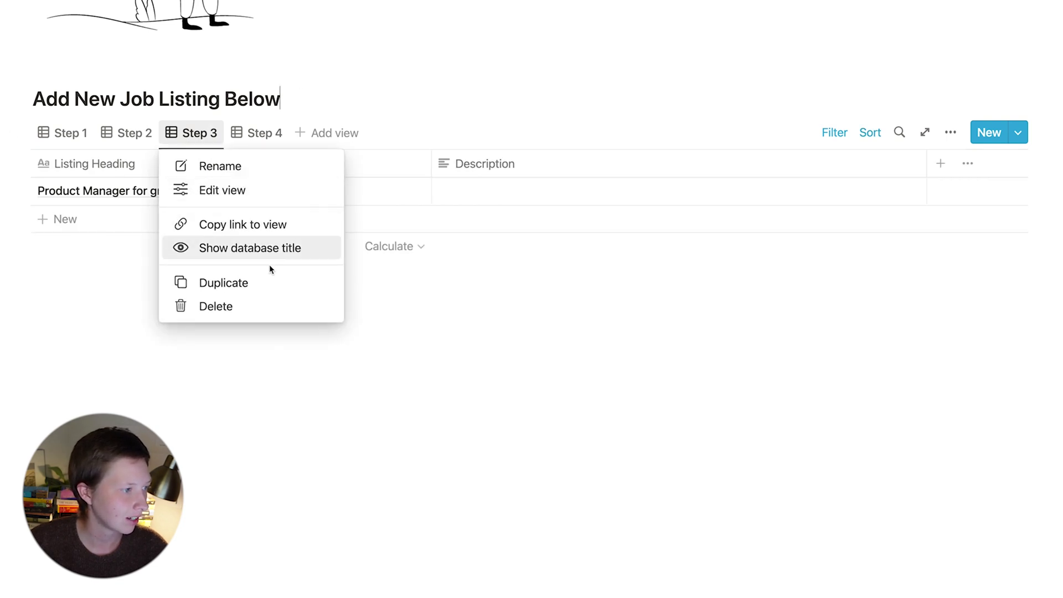
{"action": "left_click", "coordinate": [260, 282]}
{"action": "type", "text": "Step 5"}
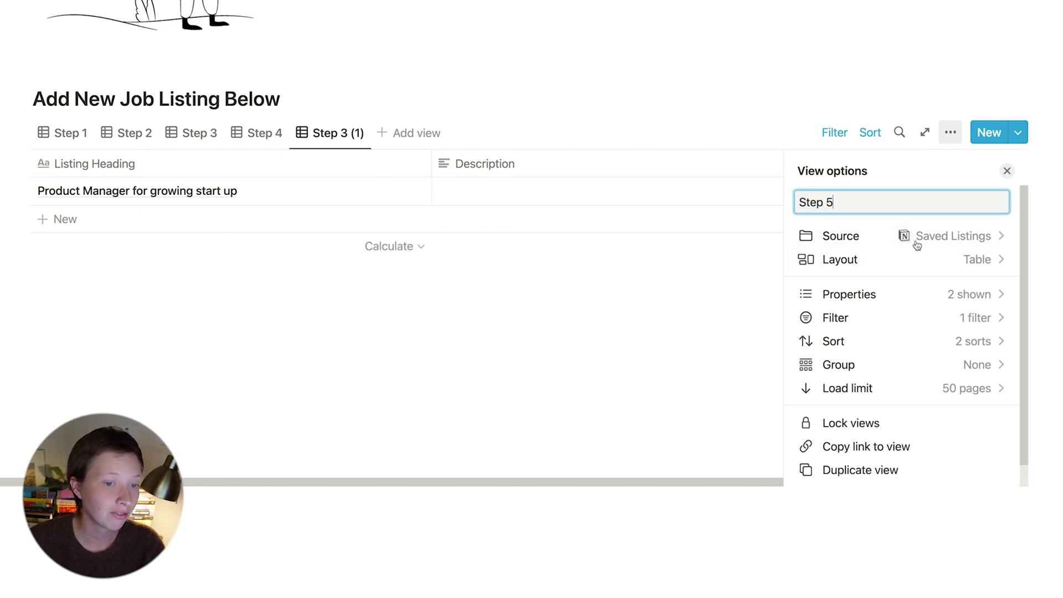
{"action": "key", "text": "Return"}
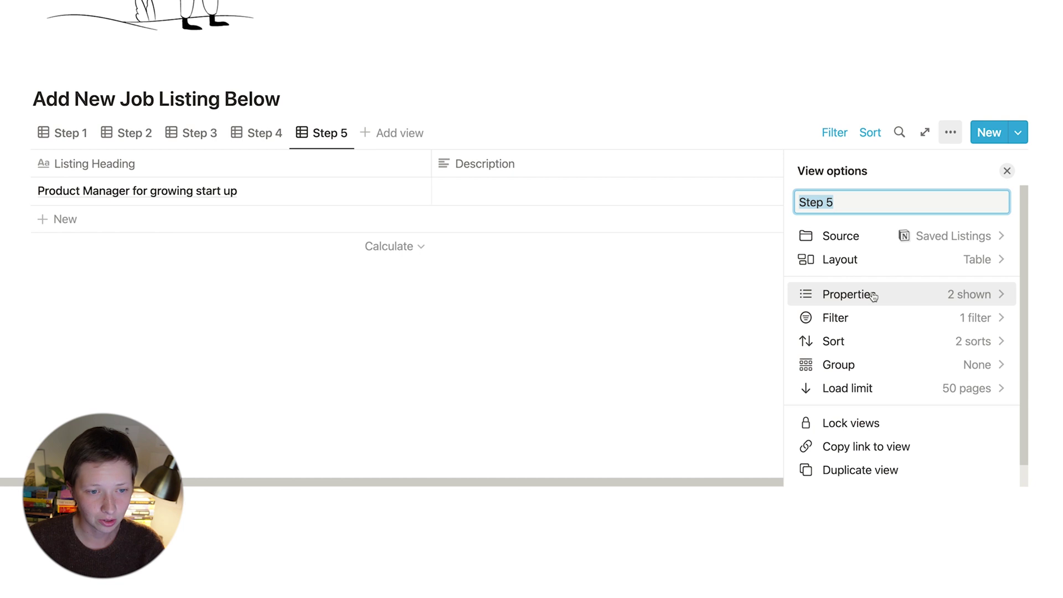
Hide Description in the Step 5 view and show Rate (p/hr), Salary Range and Focus instead
{"action": "left_click", "coordinate": [873, 295]}
{"action": "left_click", "coordinate": [982, 287]}
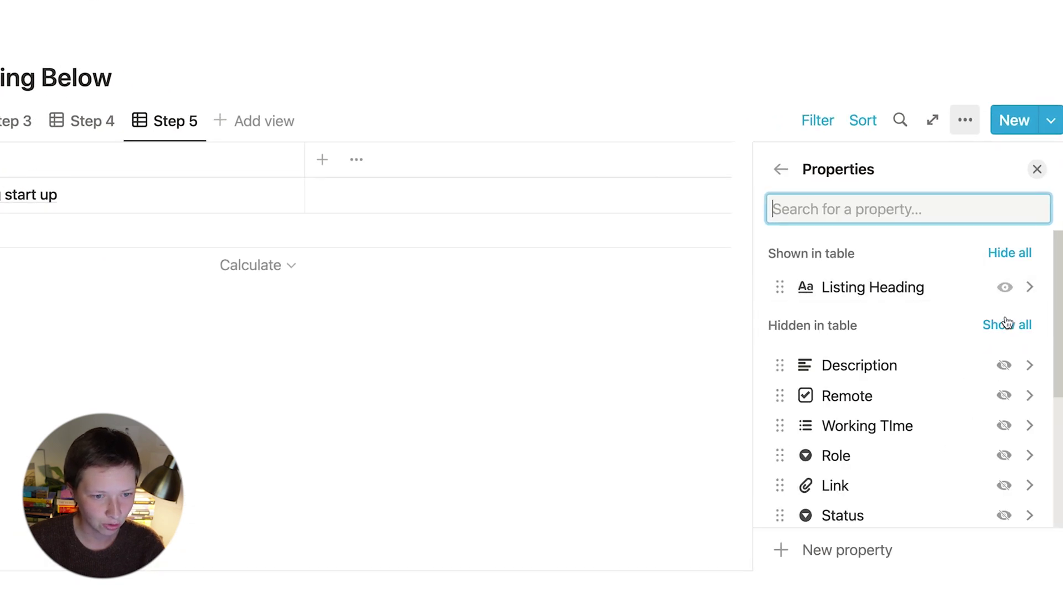
{"action": "scroll", "coordinate": [1007, 324], "scroll_direction": "down", "scroll_amount": 8}
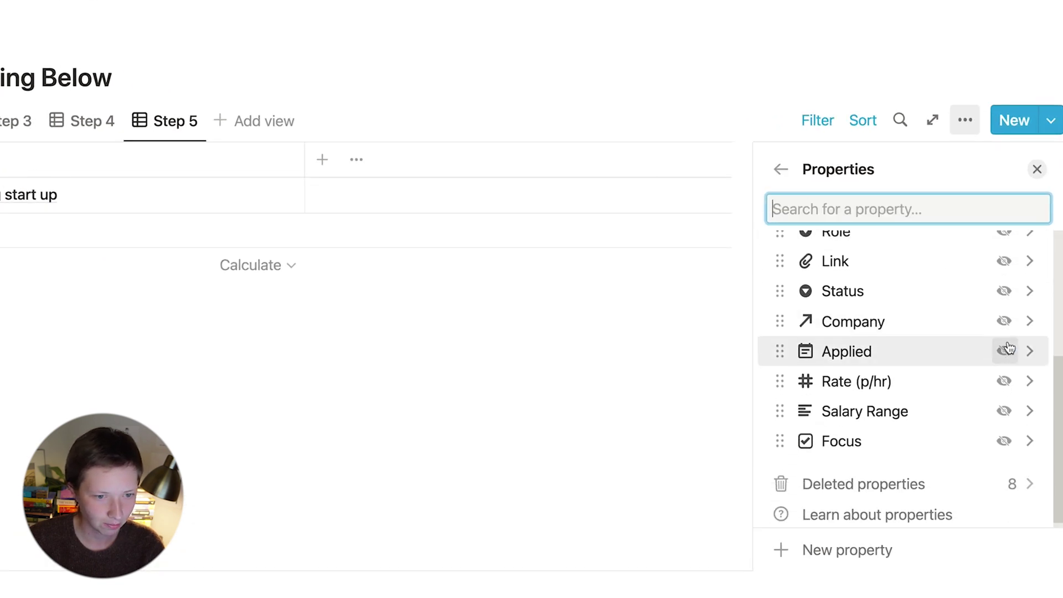
{"action": "left_click", "coordinate": [1005, 382]}
{"action": "scroll", "coordinate": [1007, 388], "scroll_direction": "down", "scroll_amount": 5}
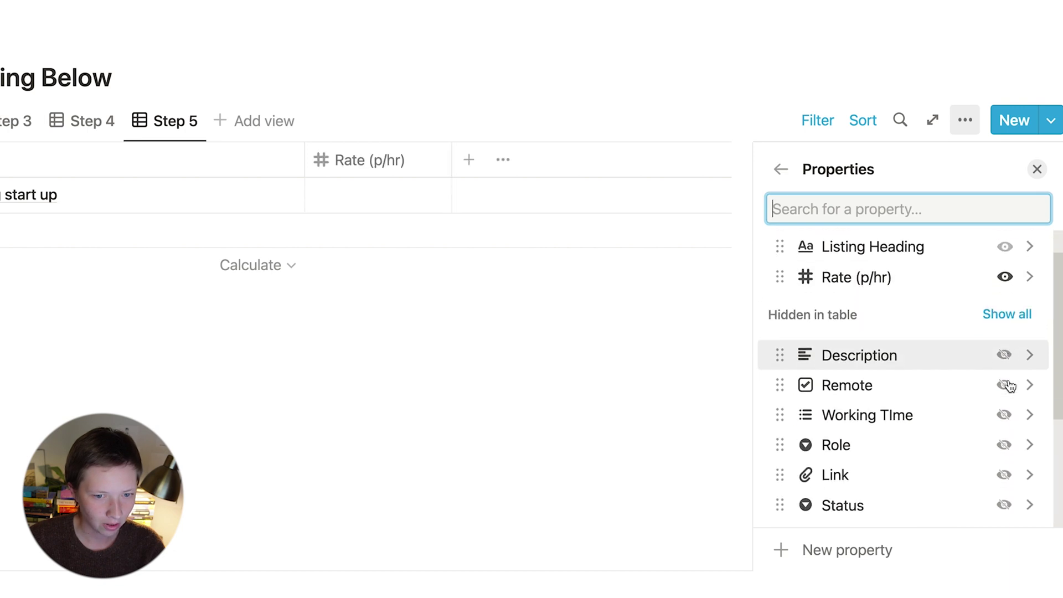
{"action": "left_click", "coordinate": [1005, 404]}
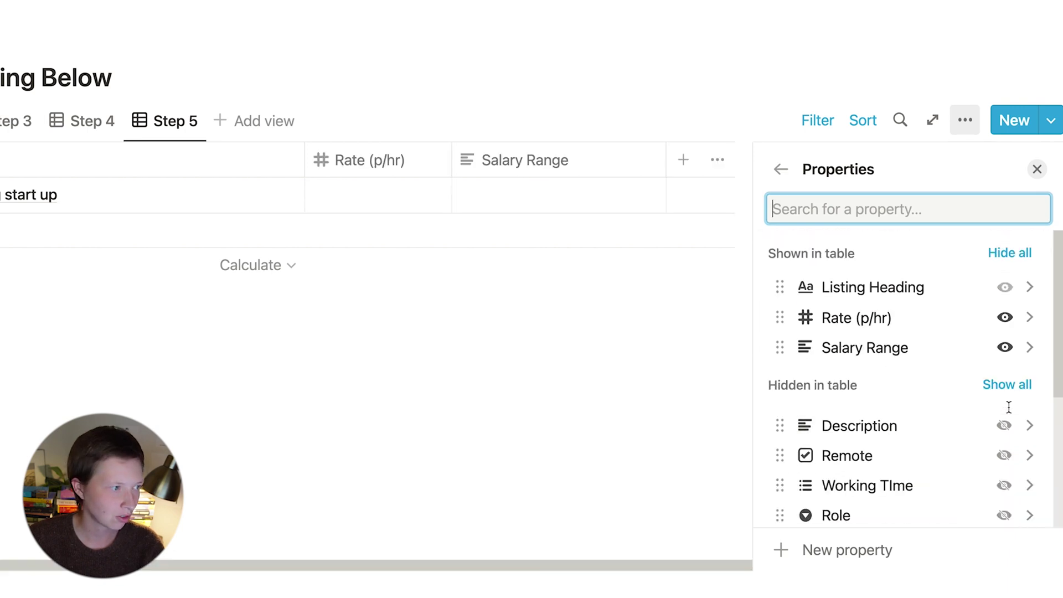
{"action": "scroll", "coordinate": [1009, 407], "scroll_direction": "down", "scroll_amount": 3}
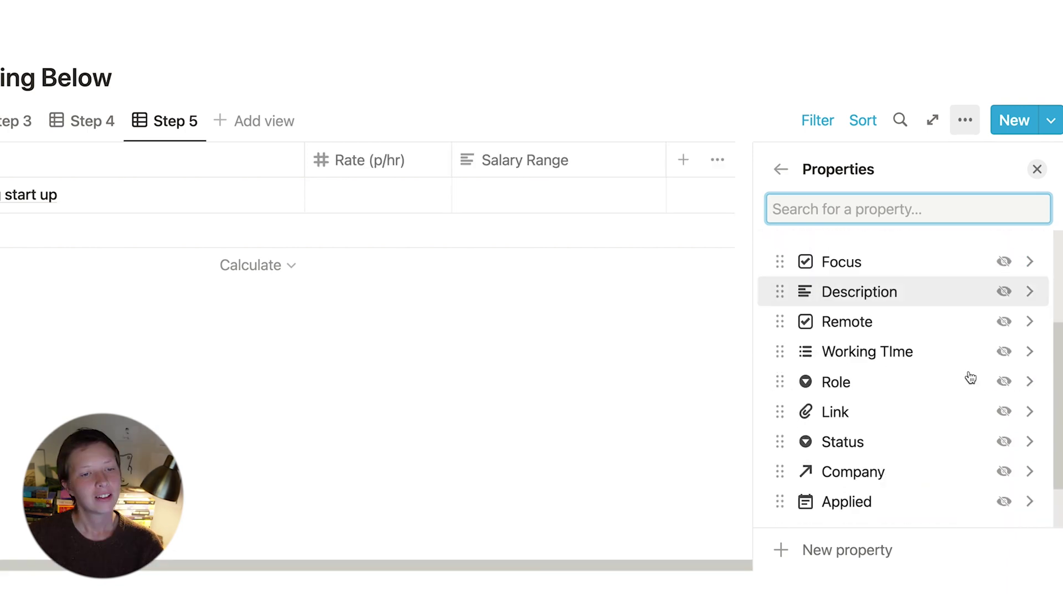
{"action": "left_click", "coordinate": [1005, 263]}
{"action": "scroll", "coordinate": [1007, 268], "scroll_direction": "up", "scroll_amount": 3}
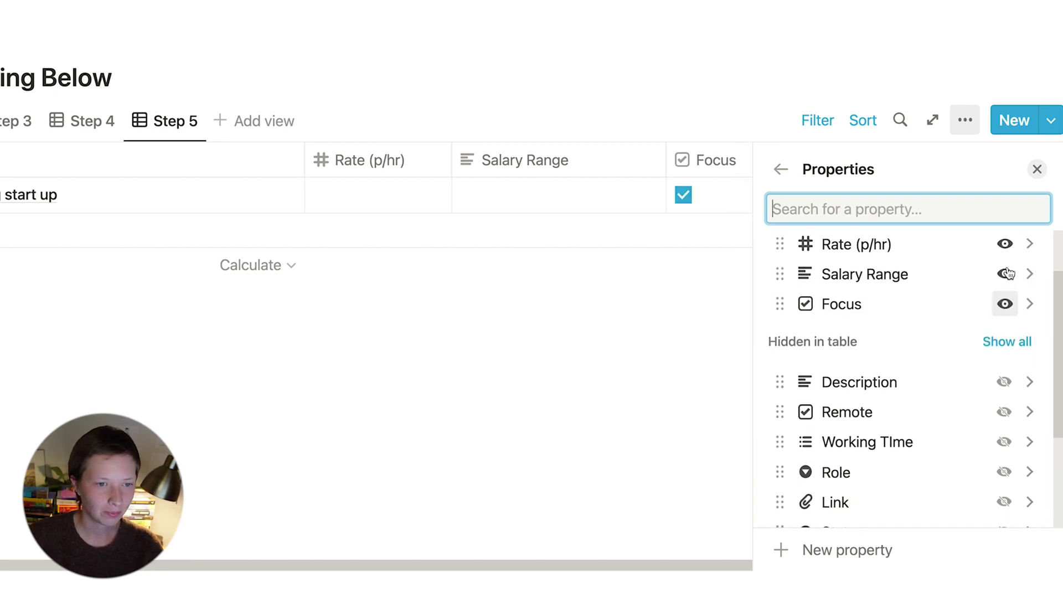
Narrow the Focus column in the Step 5 view to fit its heading
{"action": "left_click", "coordinate": [628, 349]}
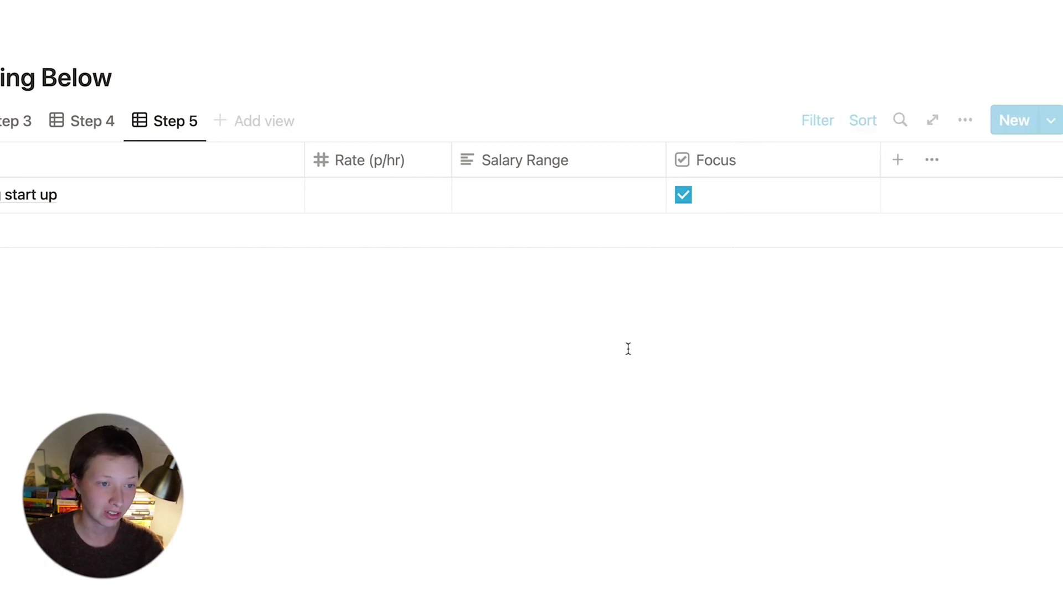
{"action": "scroll", "coordinate": [687, 317], "scroll_direction": "up", "scroll_amount": 1}
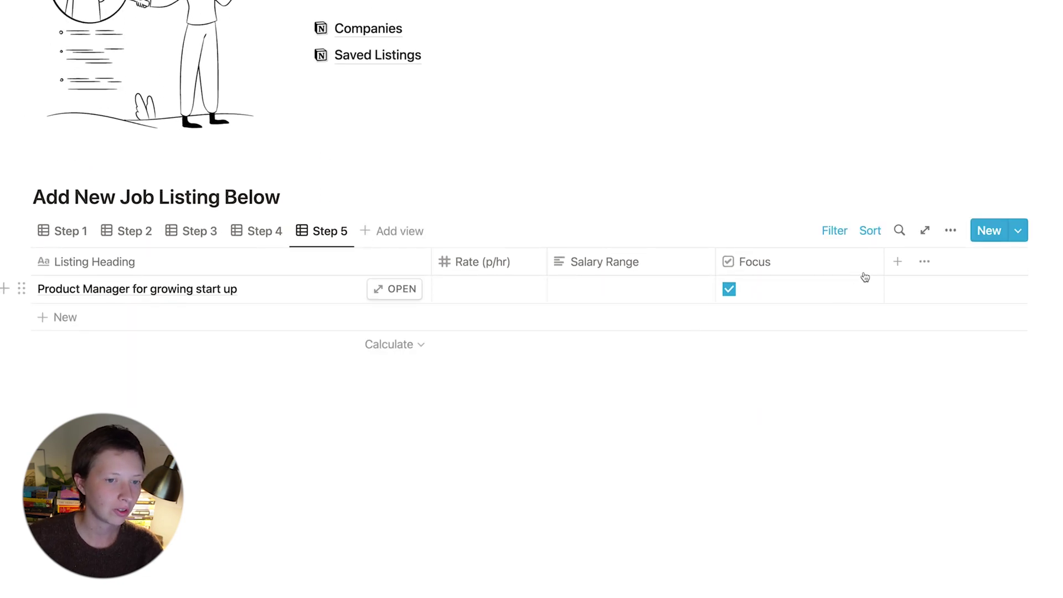
{"action": "left_click_drag", "start_coordinate": [884, 262], "coordinate": [787, 264]}
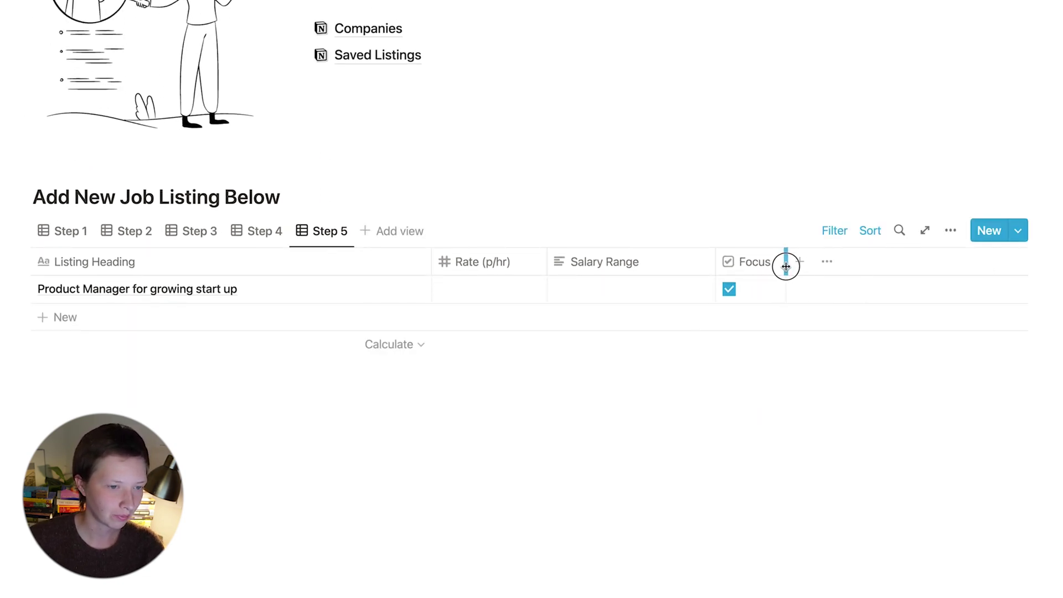
Set the Product Manager listing's Rate (p/hr) to 23 and clear its Focus checkbox
{"action": "left_click", "coordinate": [474, 280]}
{"action": "type", "text": "23"}
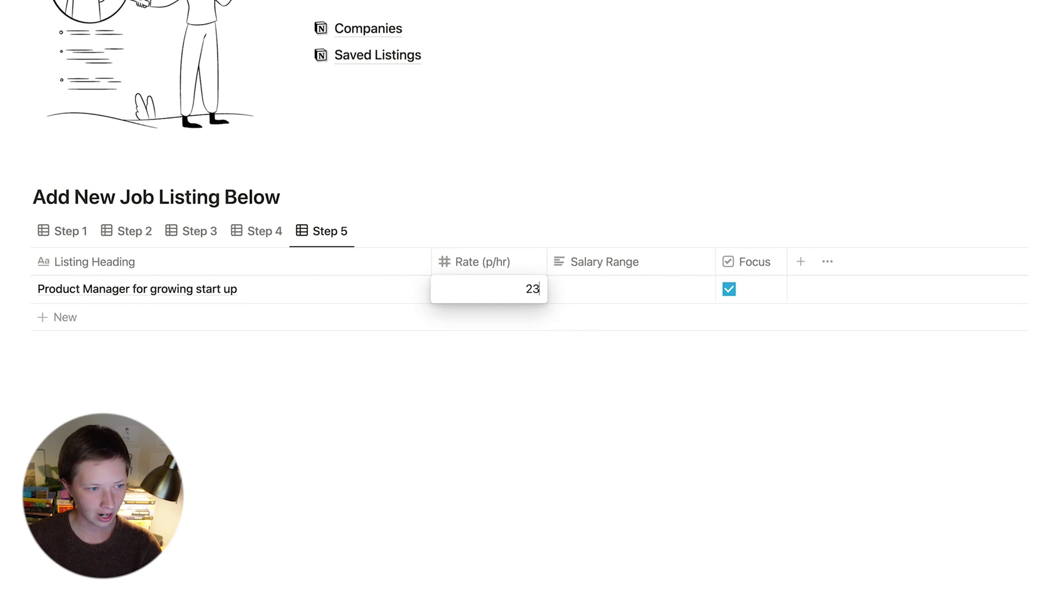
{"action": "left_click", "coordinate": [522, 336]}
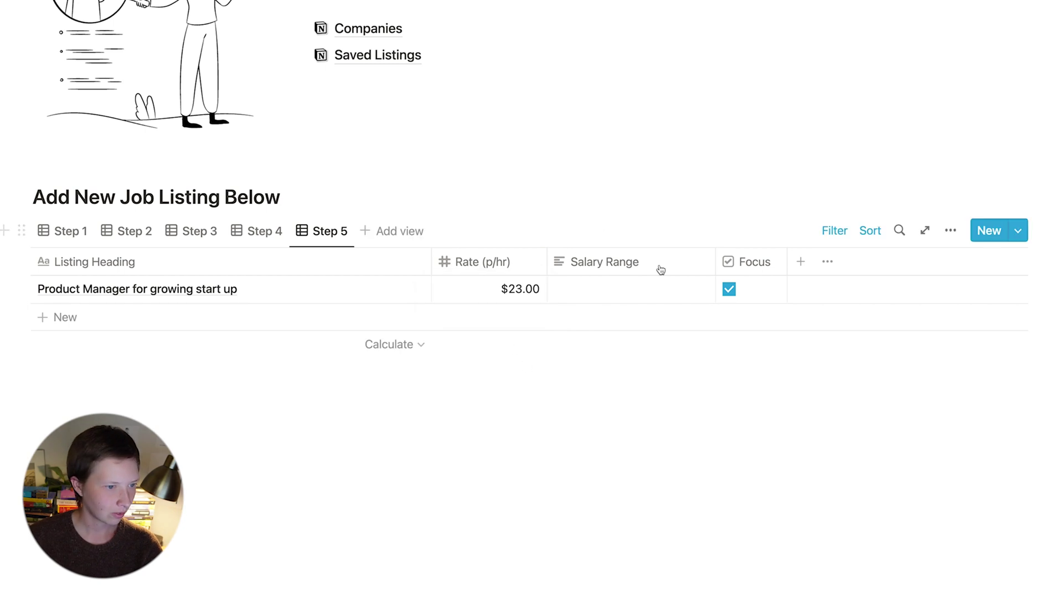
{"action": "left_click", "coordinate": [730, 290]}
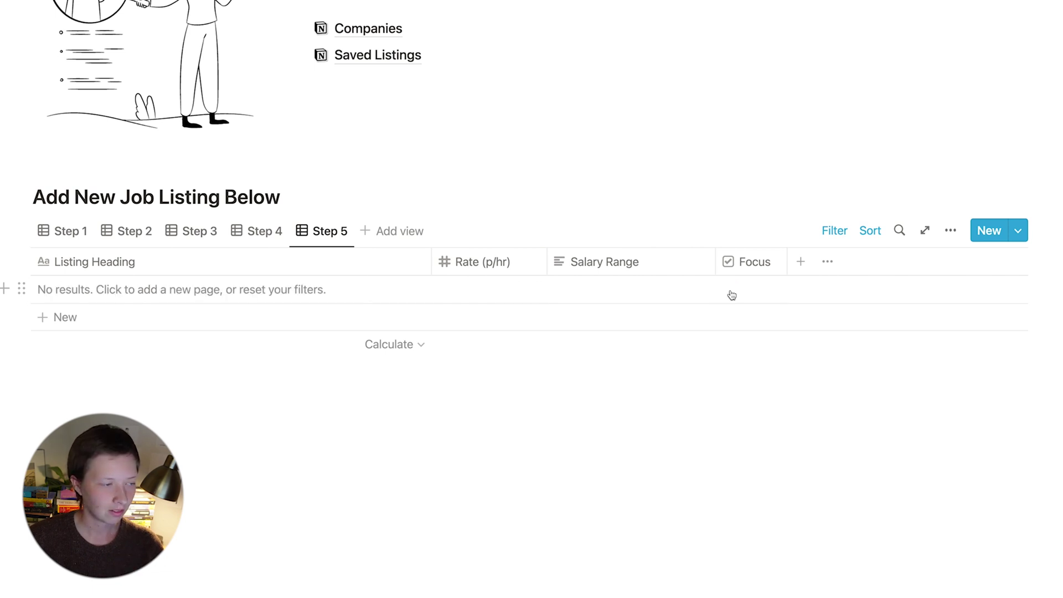
Check the Step 4, Step 3, Step 2 and Step 1 views for remaining entries
{"action": "left_click", "coordinate": [269, 238]}
{"action": "left_click", "coordinate": [213, 239]}
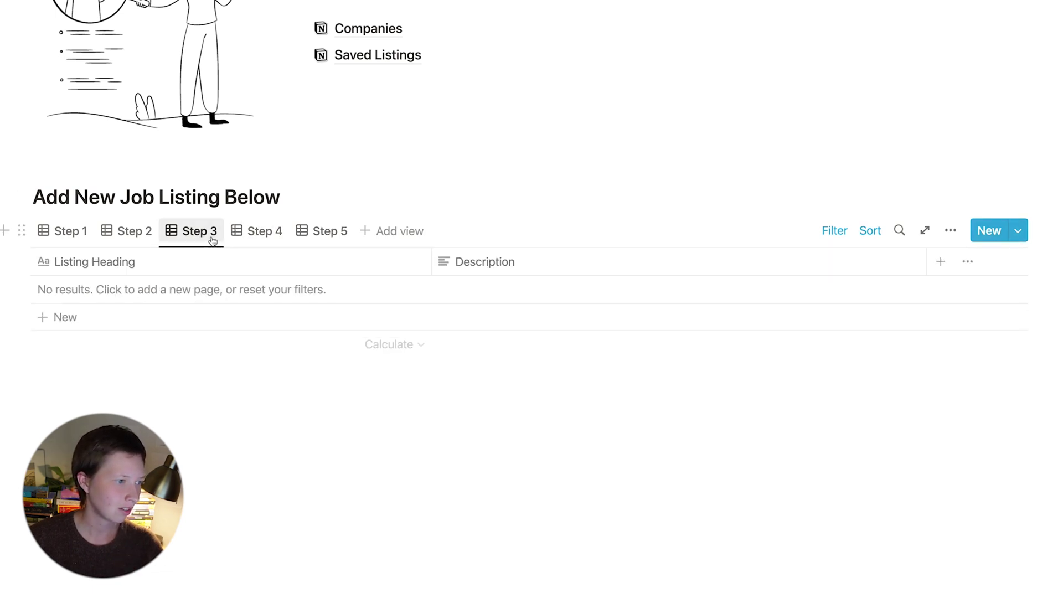
{"action": "left_click", "coordinate": [135, 238]}
{"action": "left_click", "coordinate": [86, 242]}
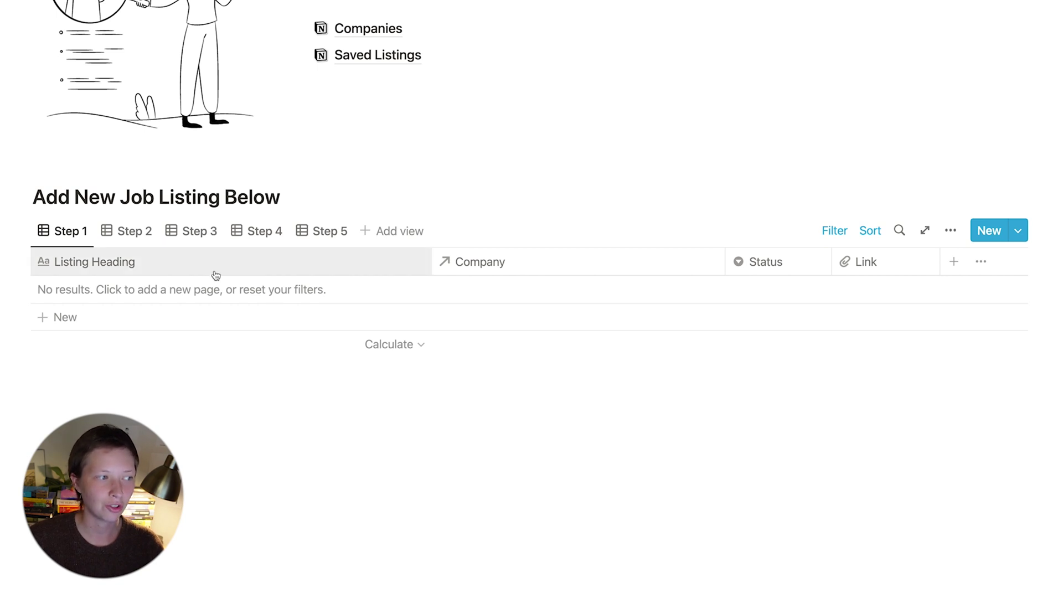
Hide the Companies database title in the Step 4 view
{"action": "left_click", "coordinate": [261, 237]}
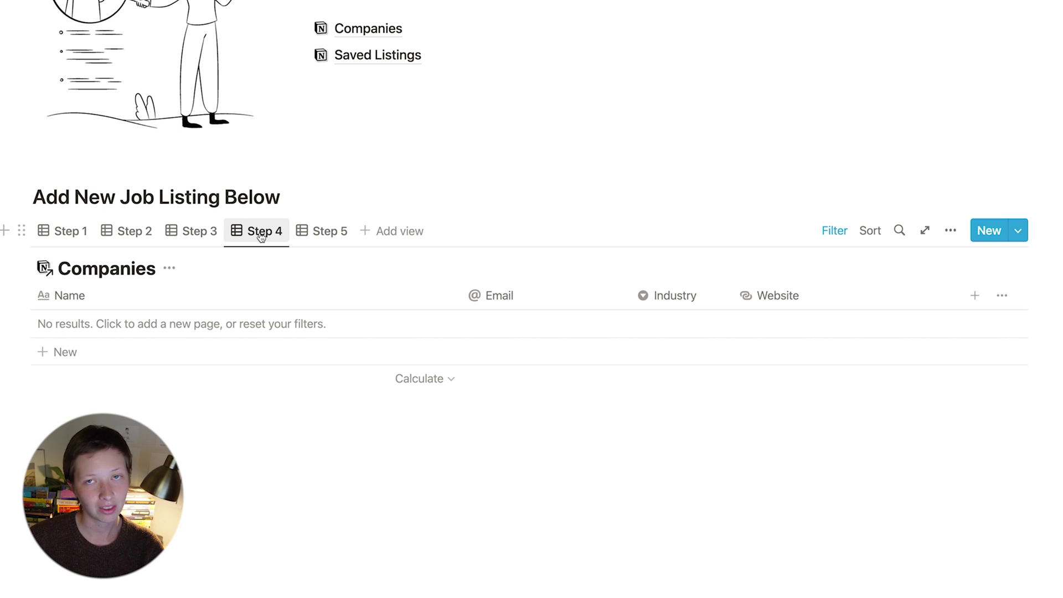
{"action": "left_click", "coordinate": [170, 269]}
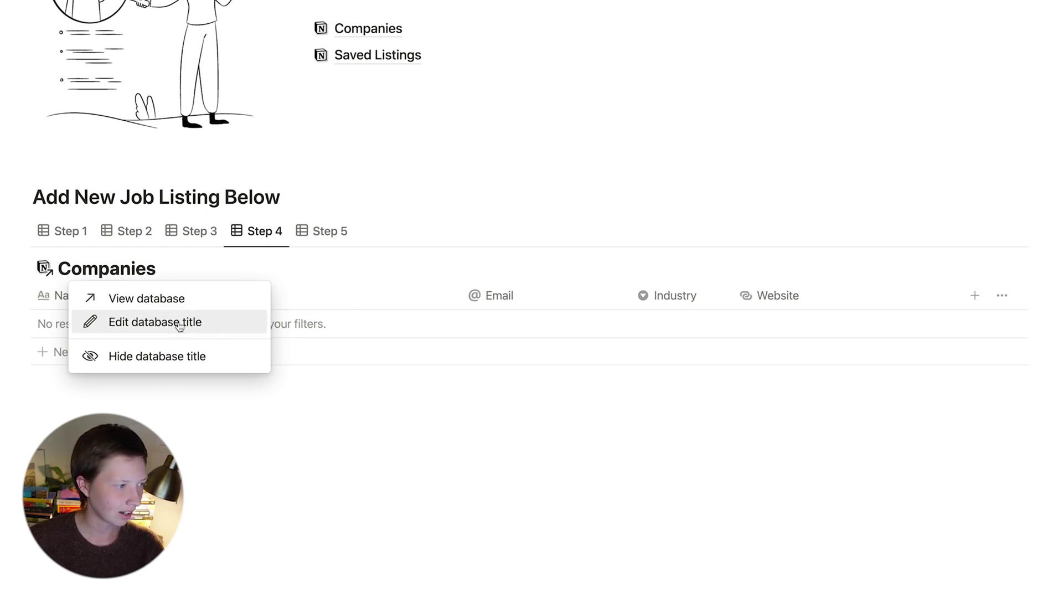
{"action": "left_click", "coordinate": [168, 361]}
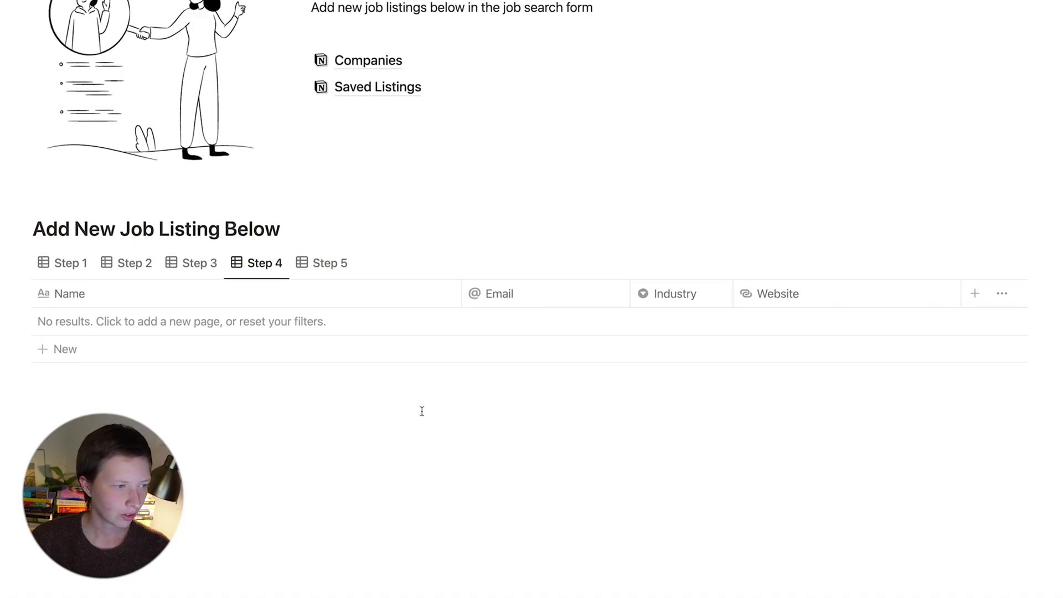
Check the new listing in the Saved Listings database and its company in the Companies database, returning to the procedure page after each
{"action": "scroll", "coordinate": [422, 411], "scroll_direction": "up", "scroll_amount": 3}
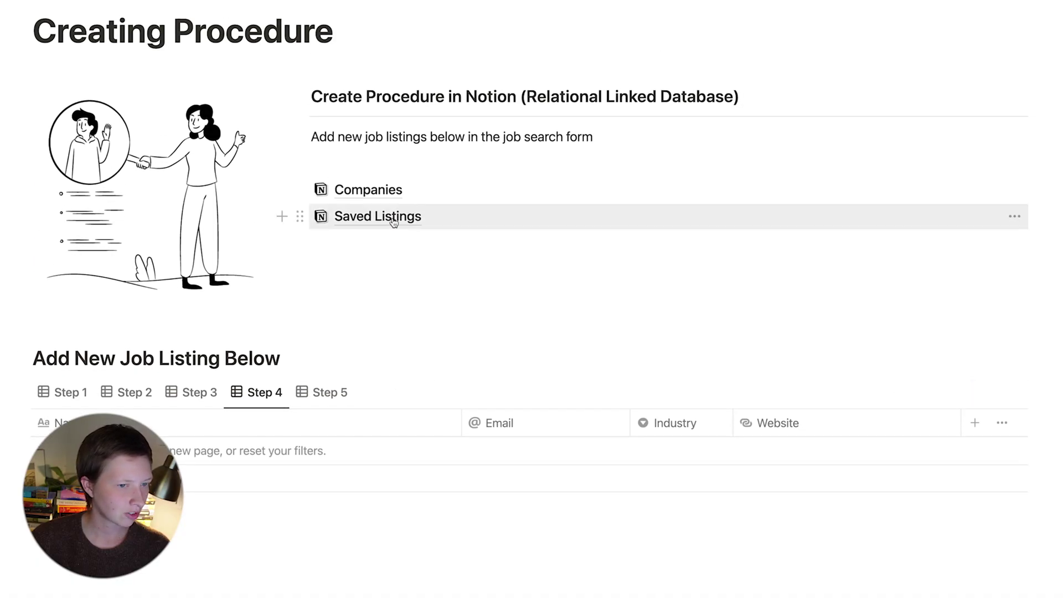
{"action": "left_click", "coordinate": [394, 222]}
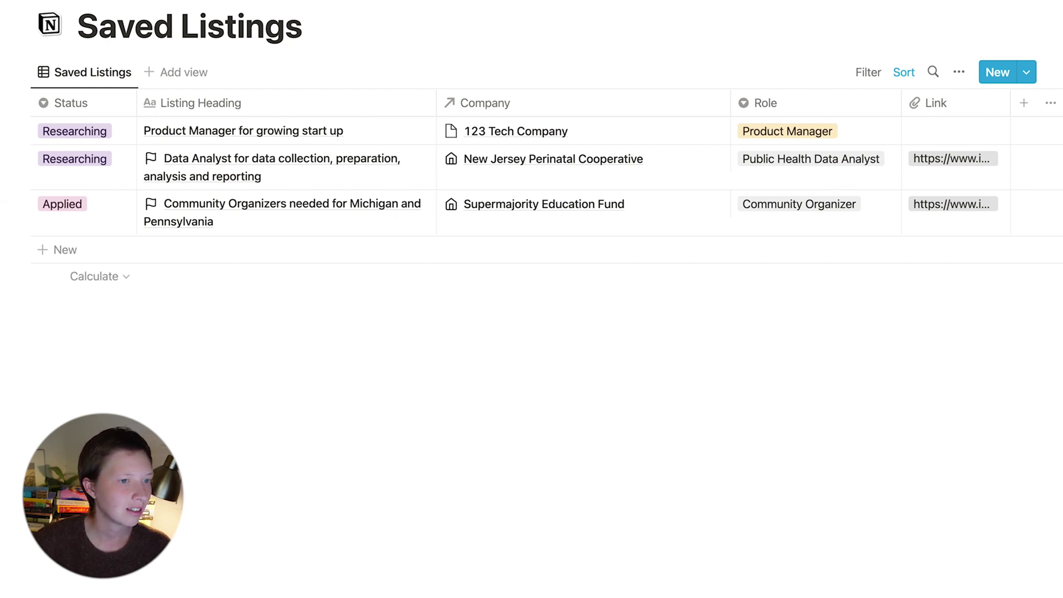
{"action": "key", "text": "super+bracketleft"}
{"action": "left_click", "coordinate": [412, 383]}
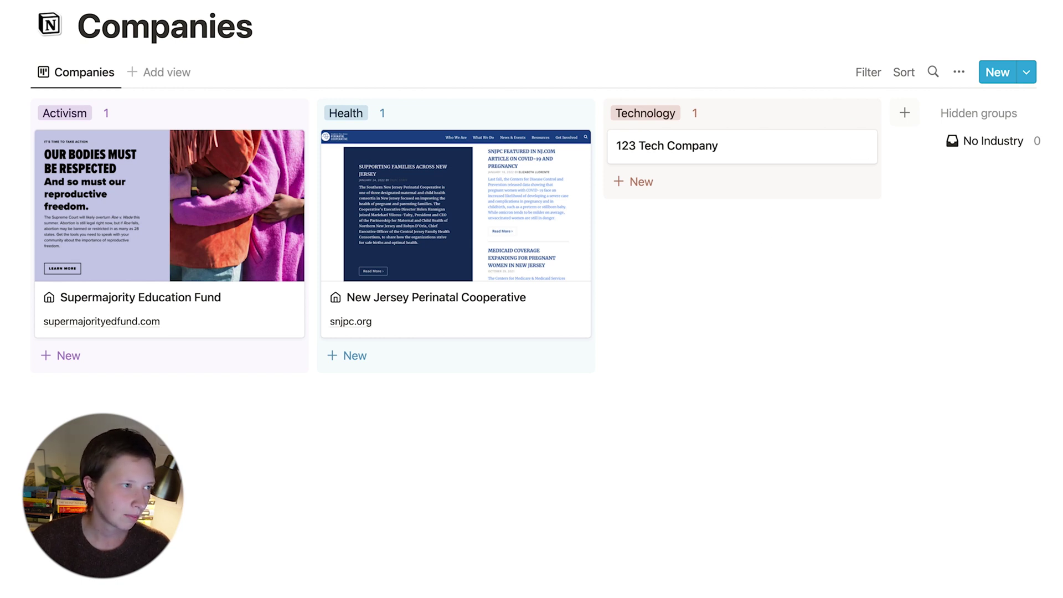
{"action": "key", "text": "super+bracketleft"}
Add a toggle named Database Index on the empty line above the Companies page link
{"action": "scroll", "coordinate": [691, 358], "scroll_direction": "down", "scroll_amount": 4}
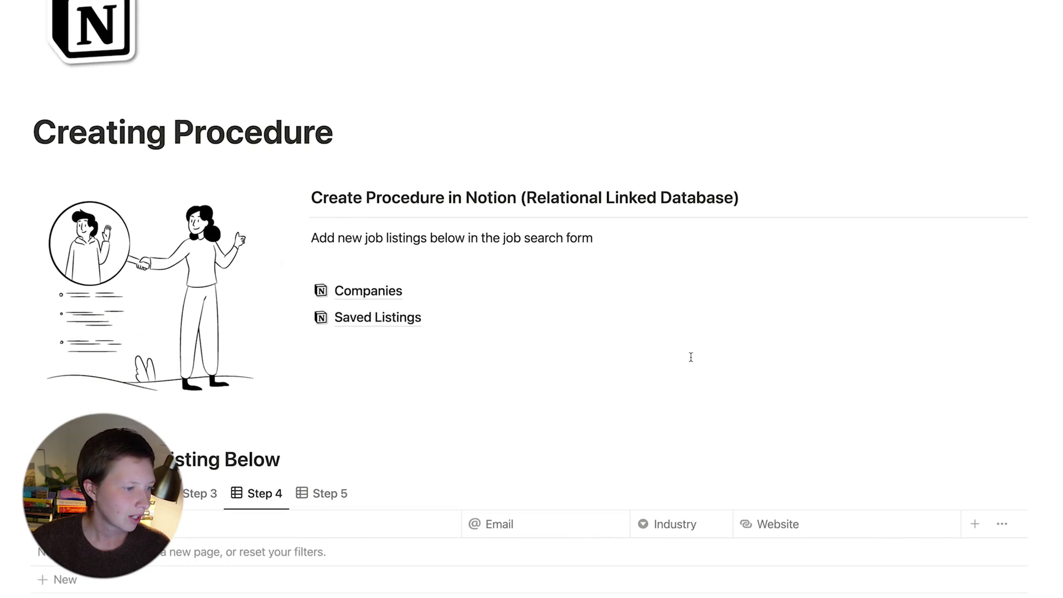
{"action": "scroll", "coordinate": [691, 357], "scroll_direction": "down", "scroll_amount": 2}
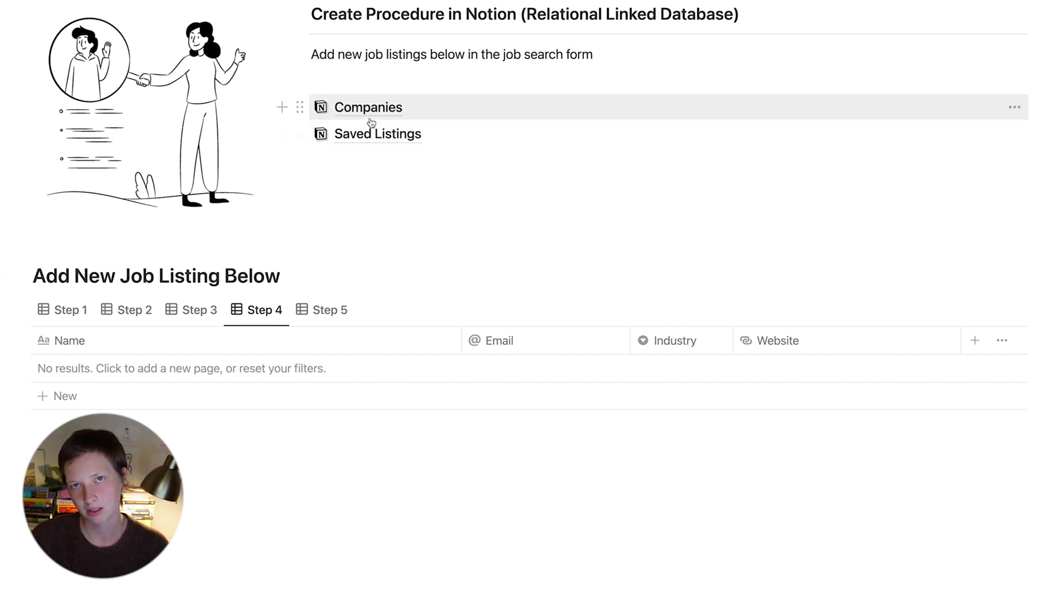
{"action": "left_click", "coordinate": [364, 86]}
{"action": "key", "text": "Escape"}
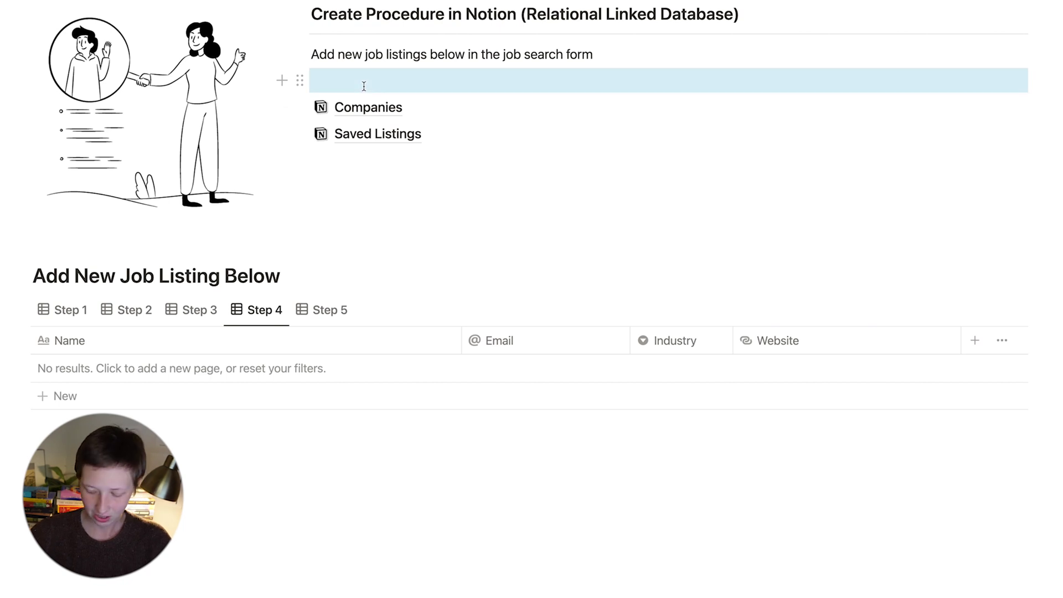
{"action": "key", "text": "Return"}
{"action": "type", "text": "> Databas"}
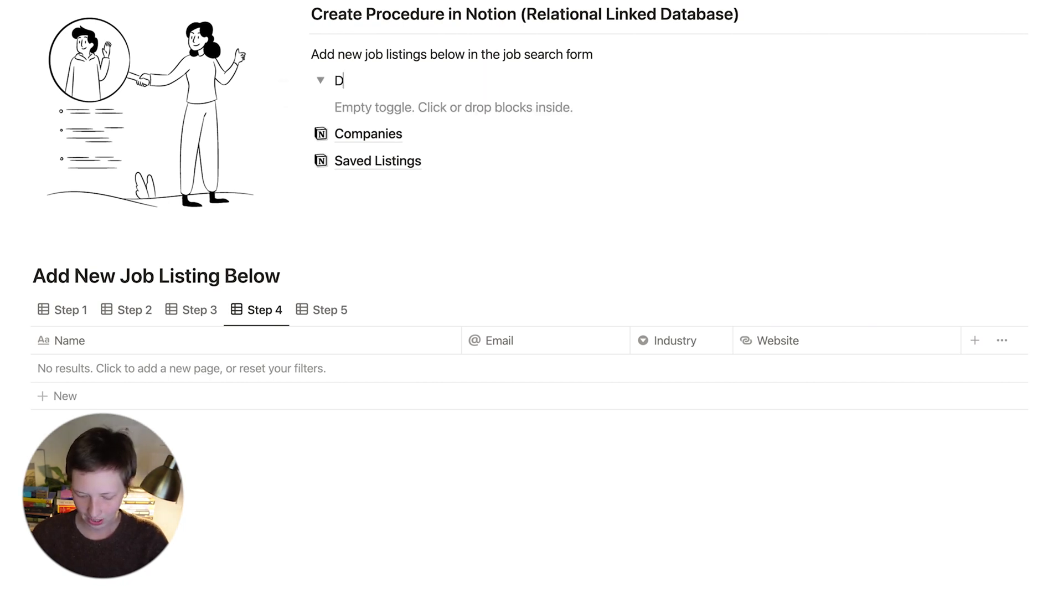
{"action": "type", "text": "e Index"}
Move the Companies and Saved Listings pages into the Database Index toggle and collapse it
{"action": "left_click_drag", "start_coordinate": [511, 192], "coordinate": [399, 139]}
{"action": "left_click_drag", "start_coordinate": [298, 133], "coordinate": [370, 93]}
{"action": "left_click", "coordinate": [444, 76]}
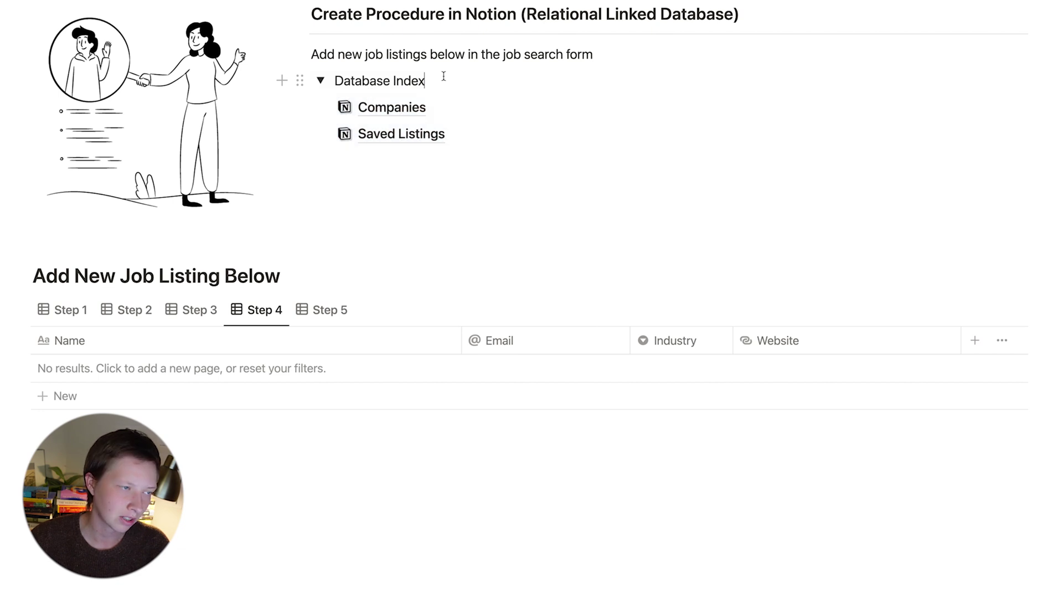
{"action": "left_click", "coordinate": [321, 81]}
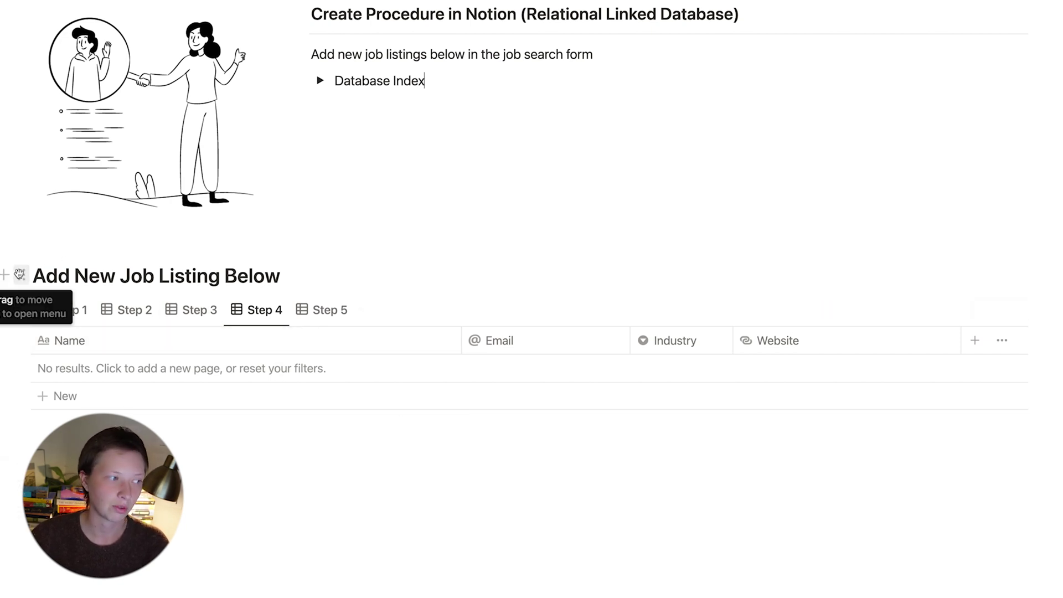
Delete the Add New Job Listing Below heading and turn the linked database with the step views into a page
{"action": "left_click", "coordinate": [19, 274]}
{"action": "left_click", "coordinate": [86, 176]}
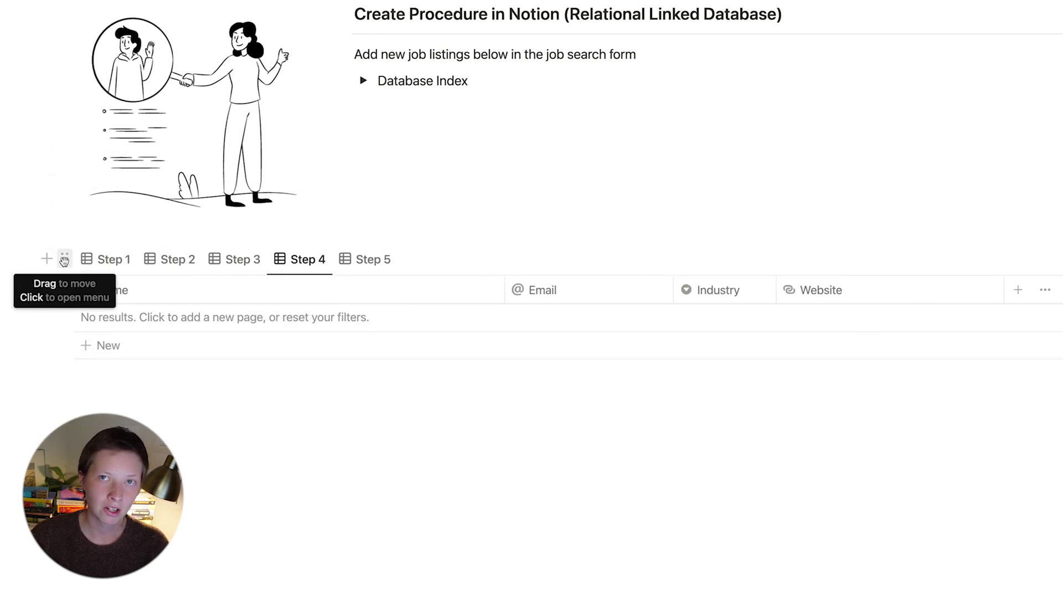
{"action": "left_click", "coordinate": [65, 259]}
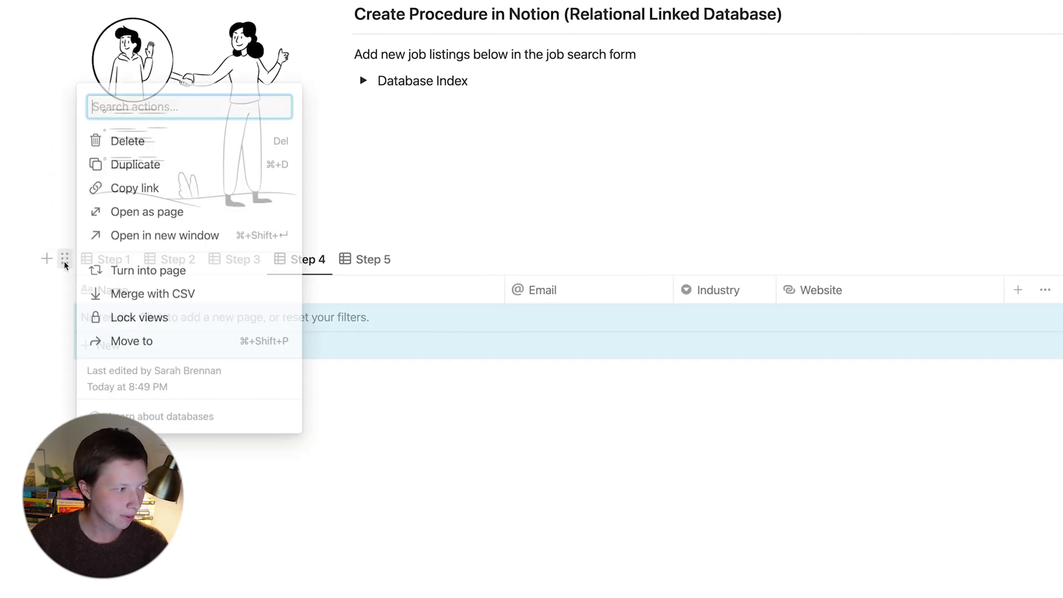
{"action": "left_click", "coordinate": [207, 269]}
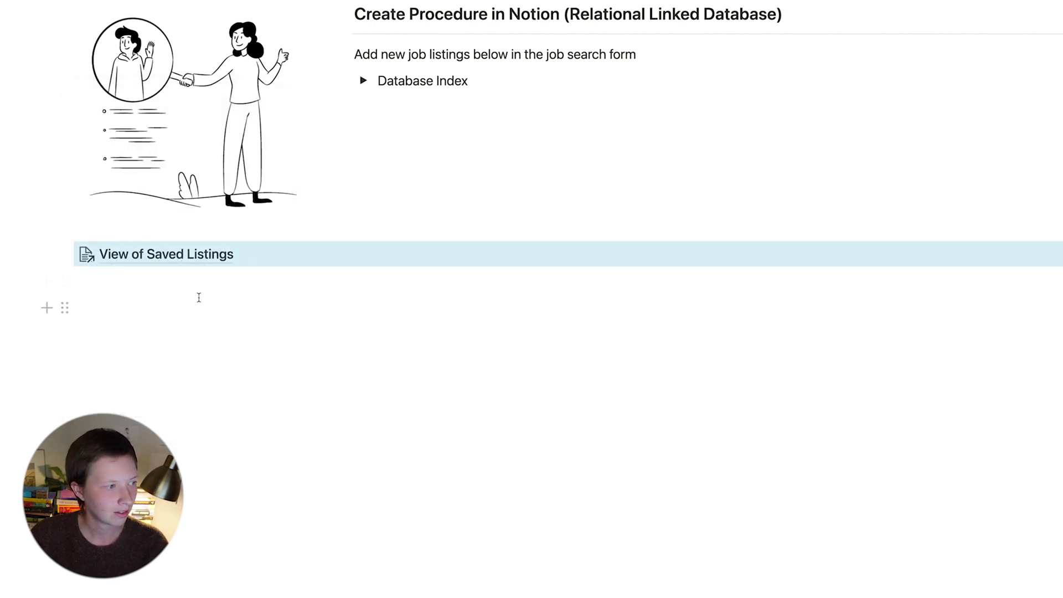
{"action": "left_click", "coordinate": [197, 299]}
Move the View of Saved Listings page below the Database Index toggle, with a blank line between them
{"action": "left_click_drag", "start_coordinate": [22, 254], "coordinate": [382, 111]}
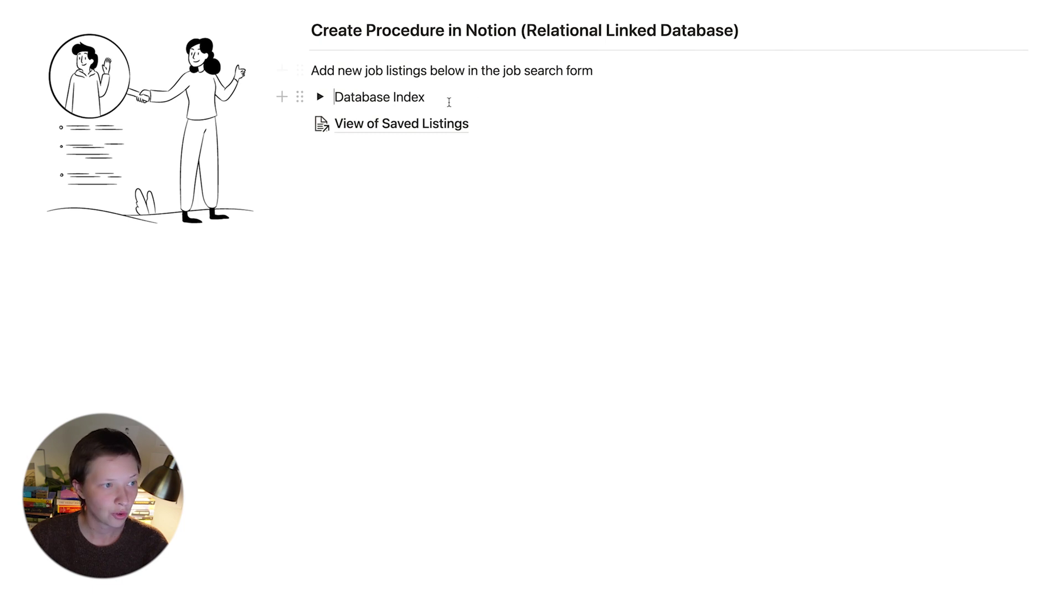
{"action": "key", "text": "Return"}
{"action": "key", "text": "Return"}
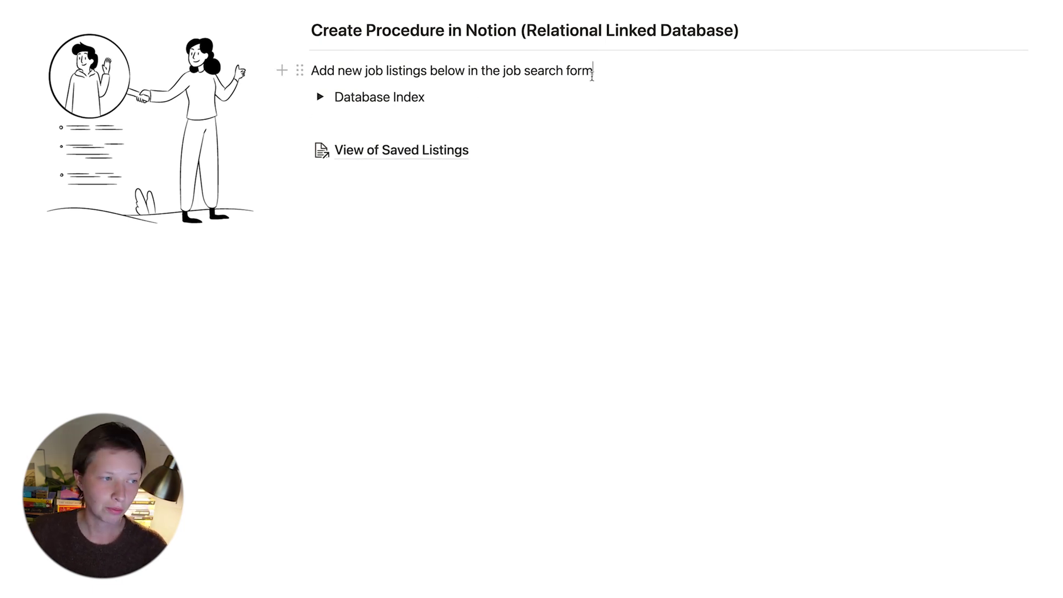